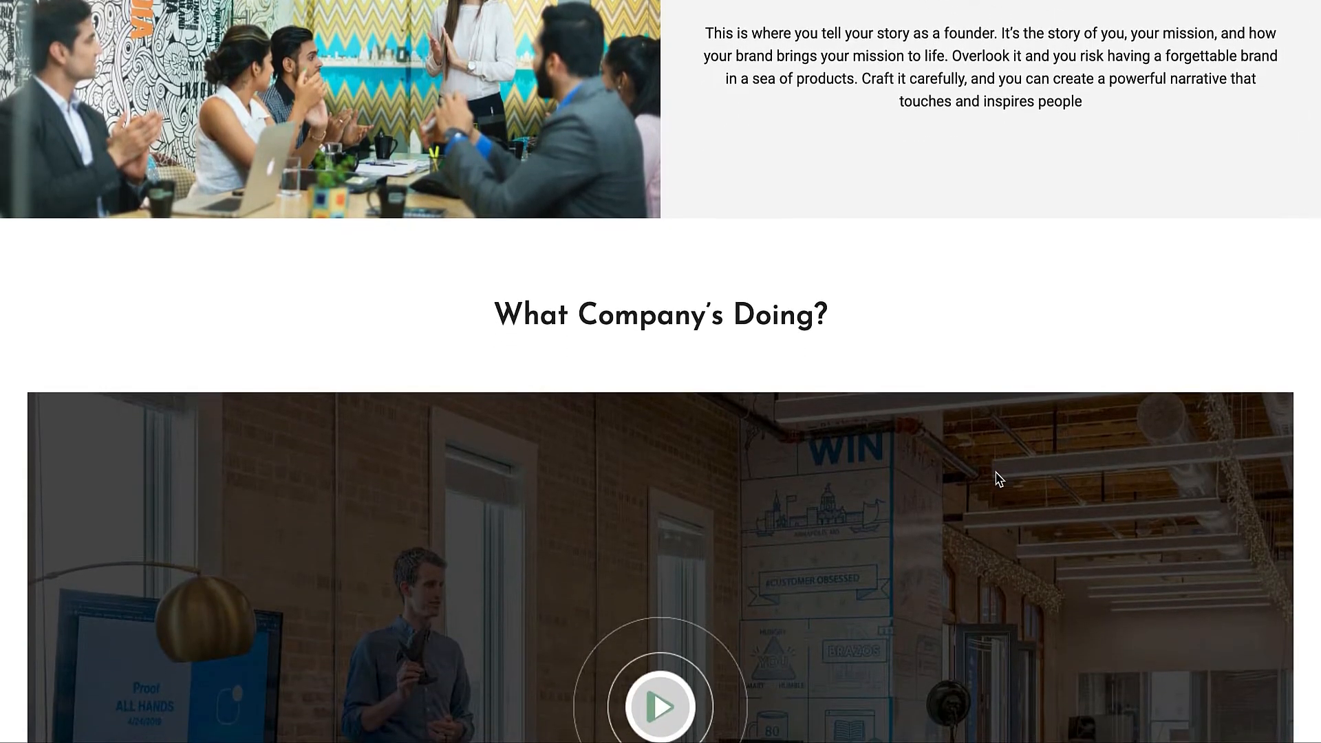
Look through the finished About Us page, from the company video through the features, achievements and team to the partner logos.
scroll(999, 478, down, 3)
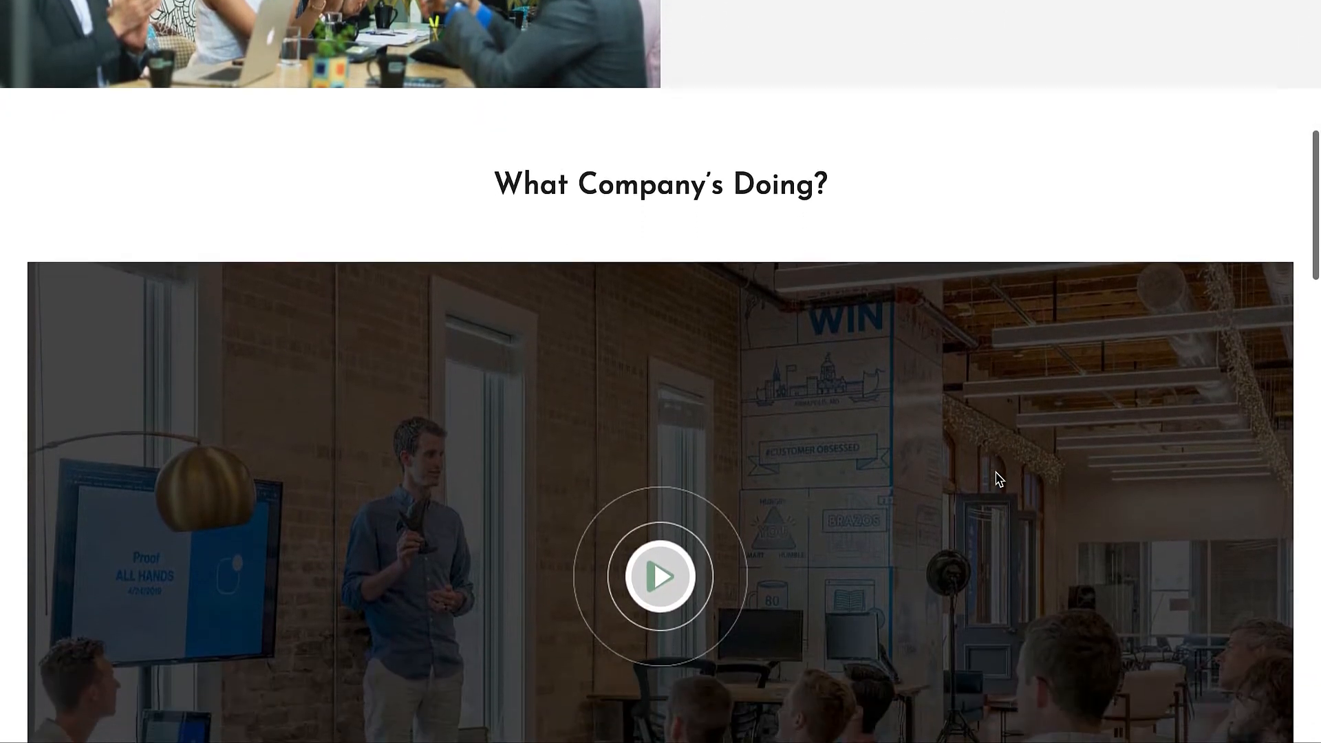
scroll(998, 480, down, 13)
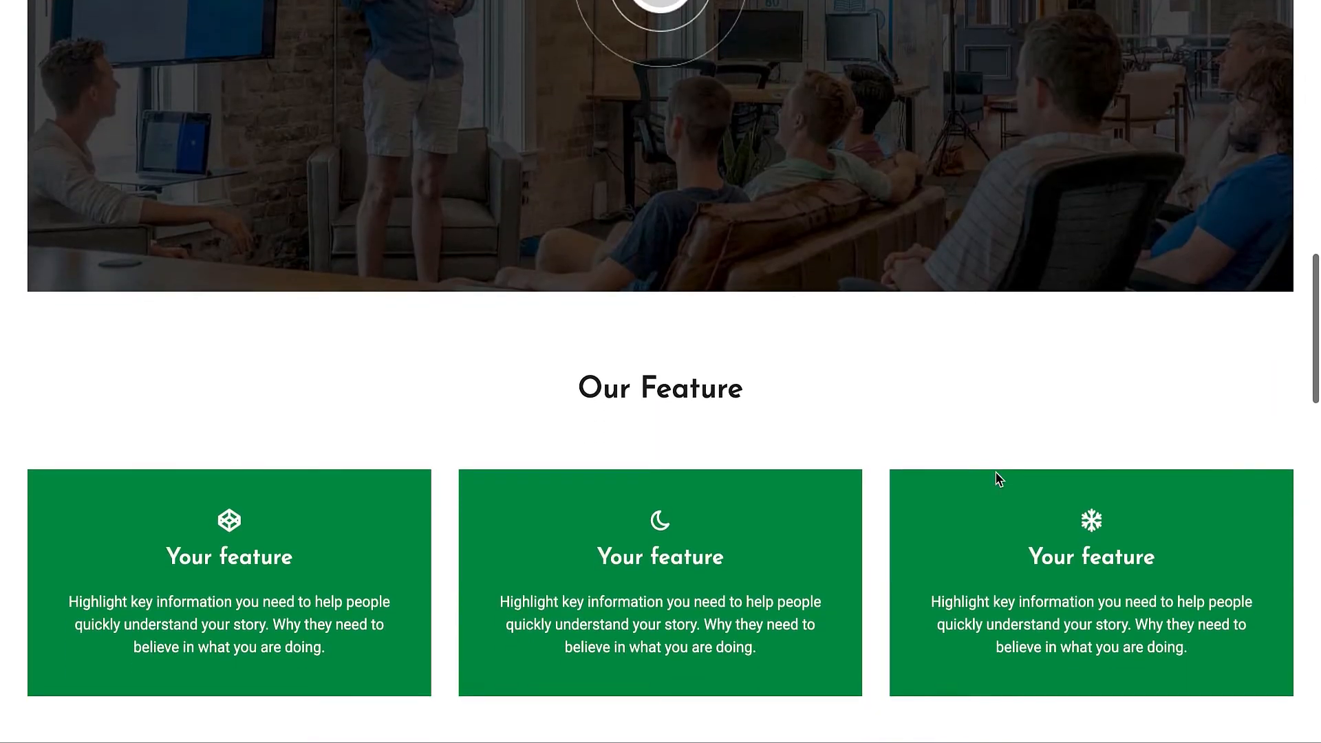
scroll(996, 473, down, 8)
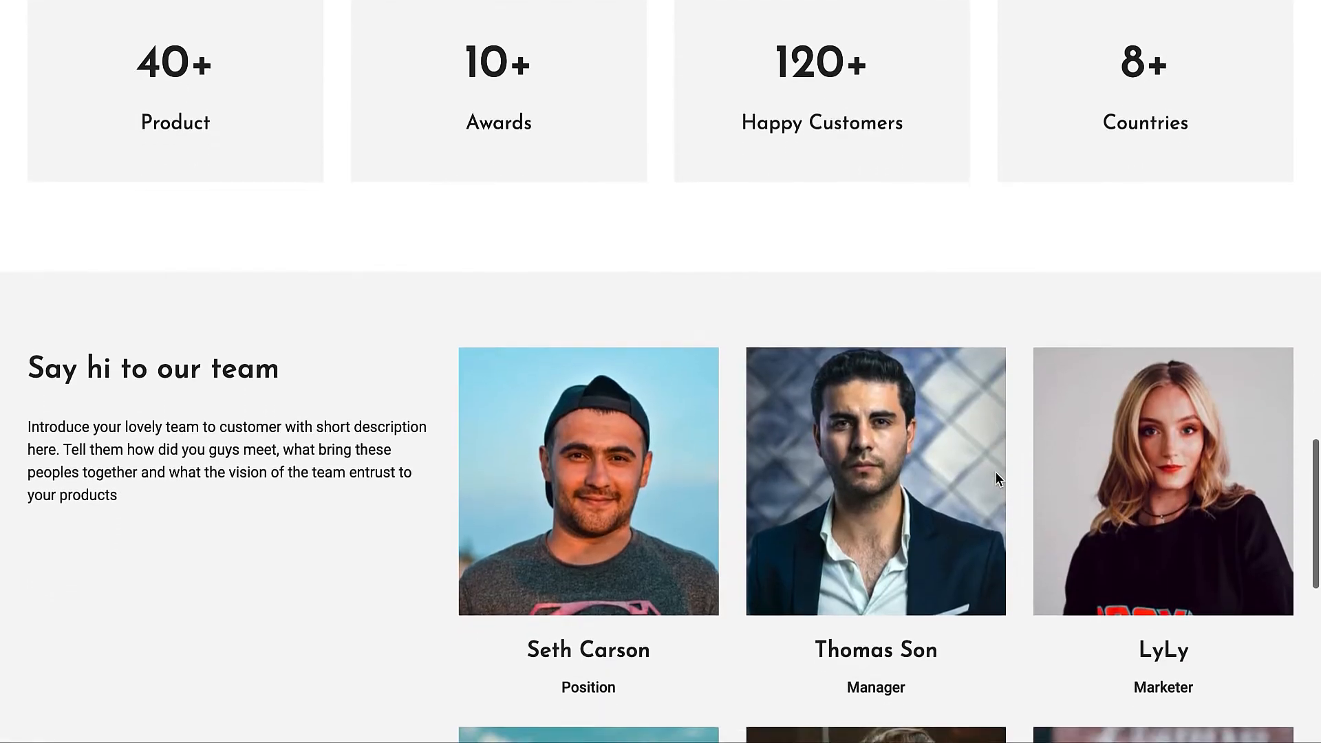
scroll(996, 476, down, 10)
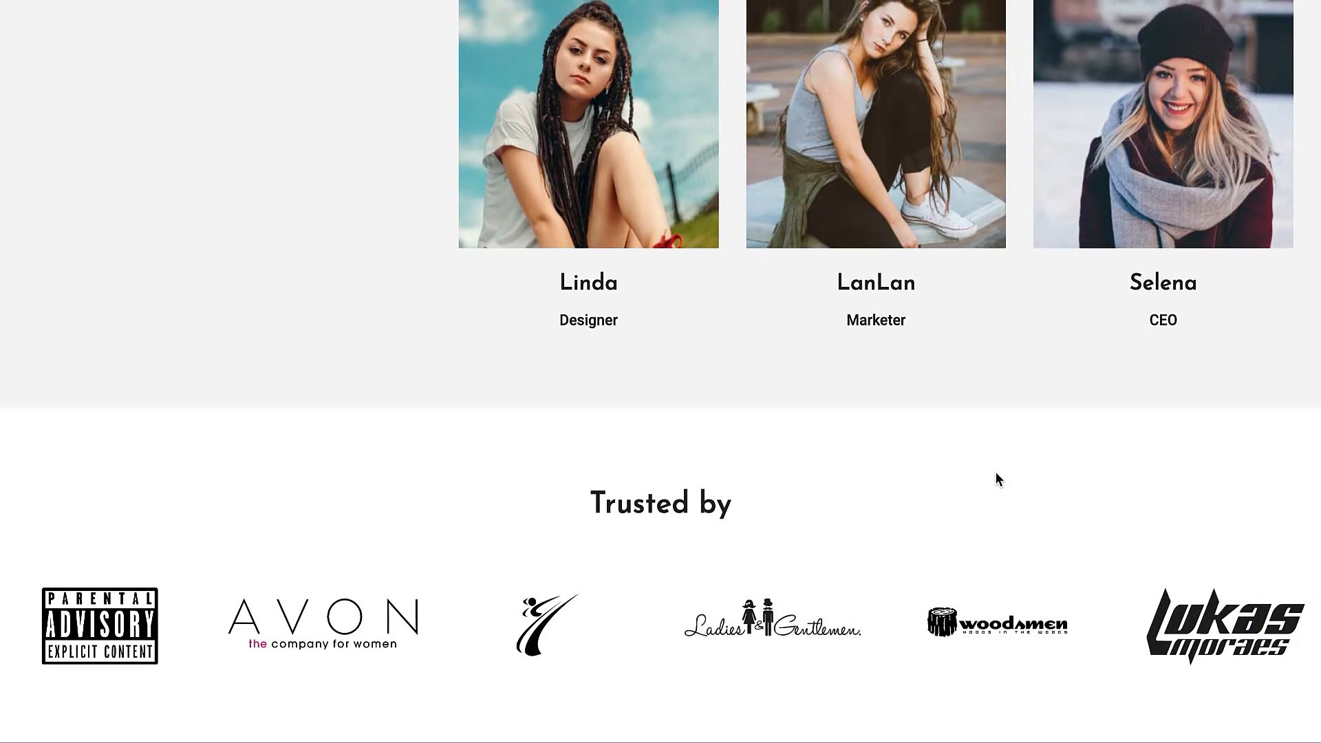
scroll(998, 479, up, 3)
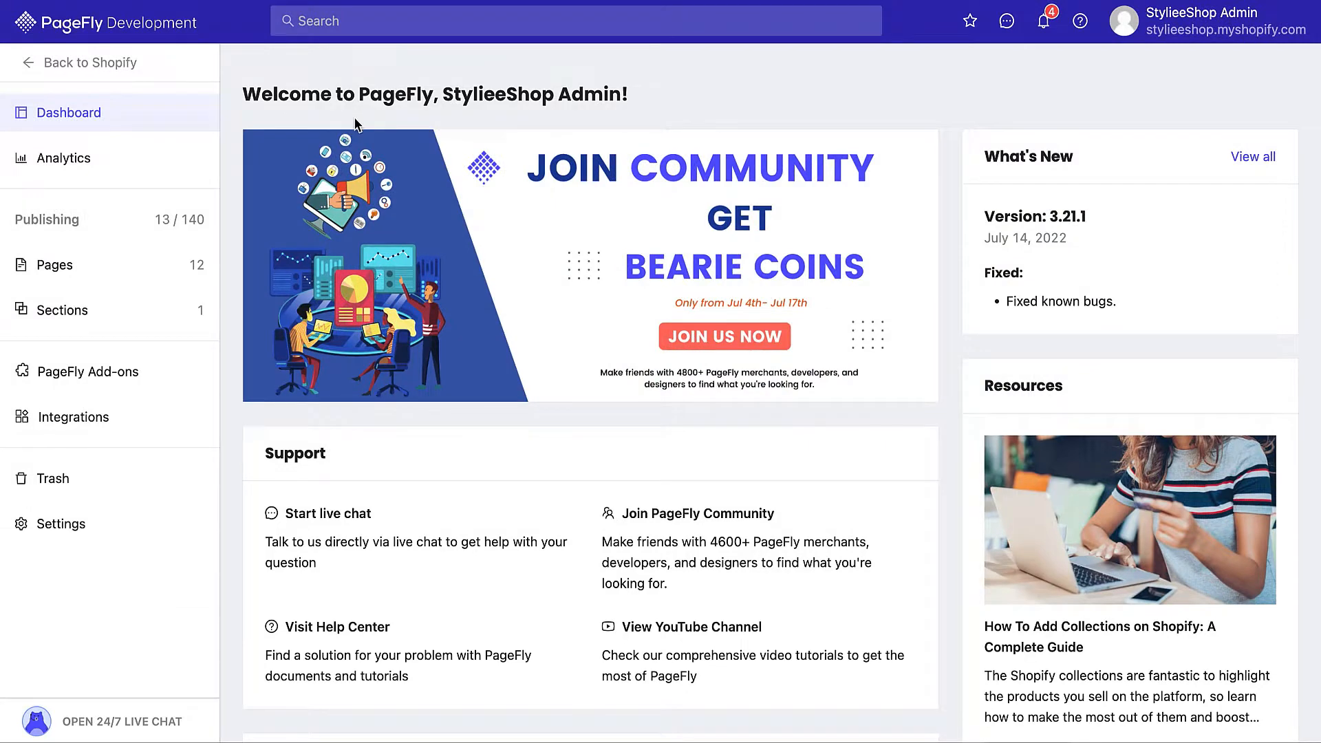
Open the list of regular pages and start creating a new page from a template.
scroll(229, 185, down, 1)
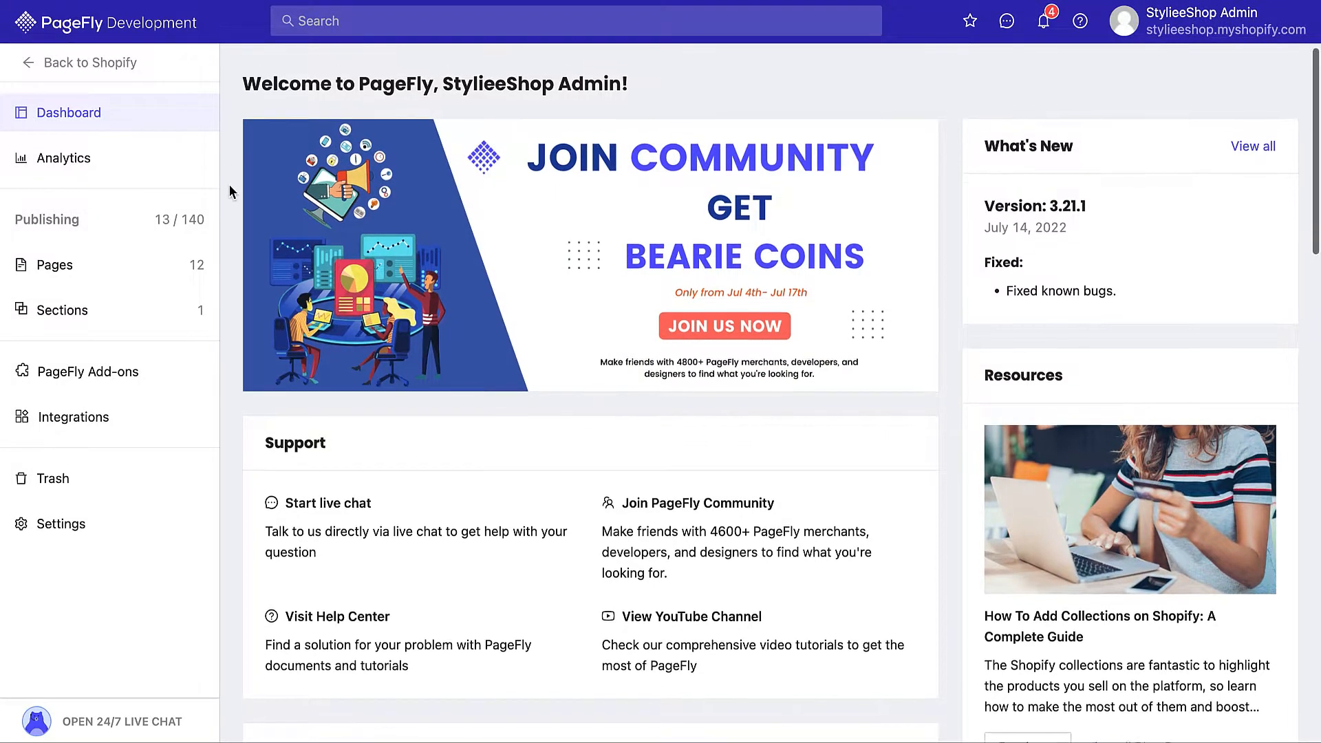
scroll(230, 185, up, 1)
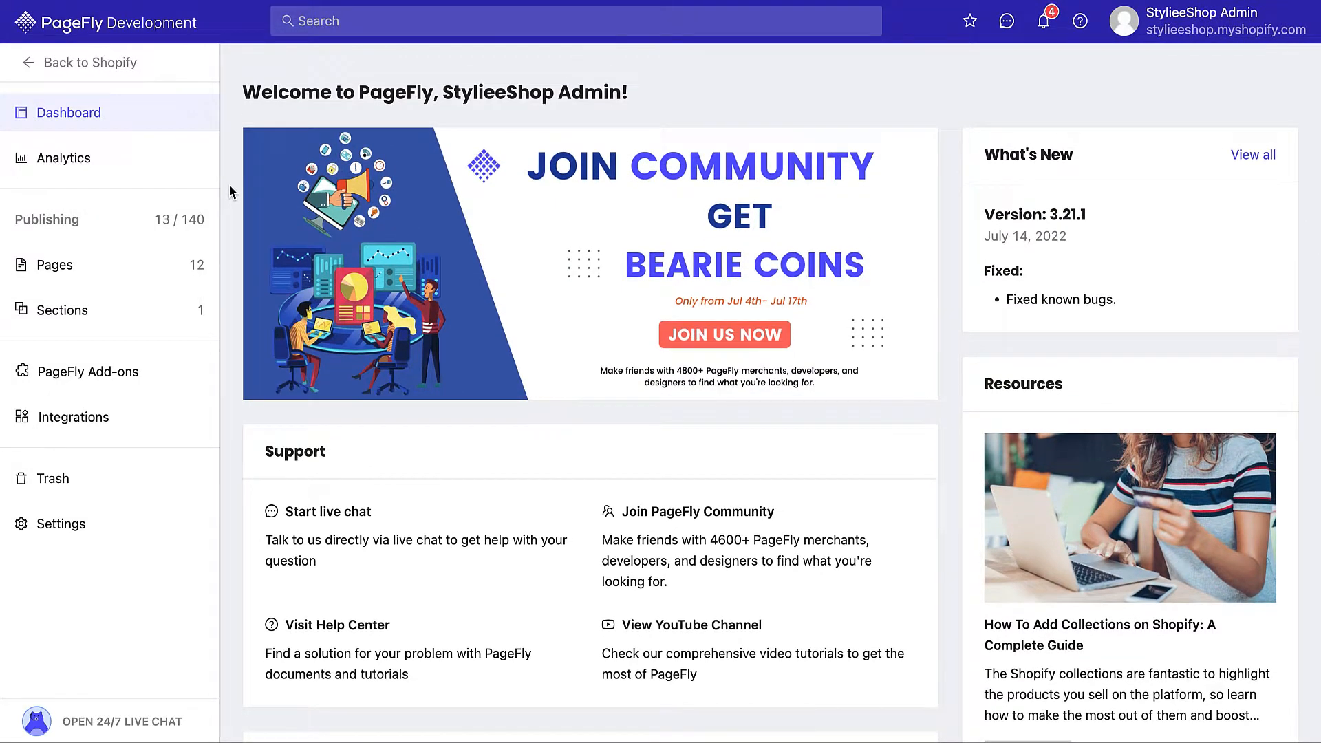
mouse_move(122, 273)
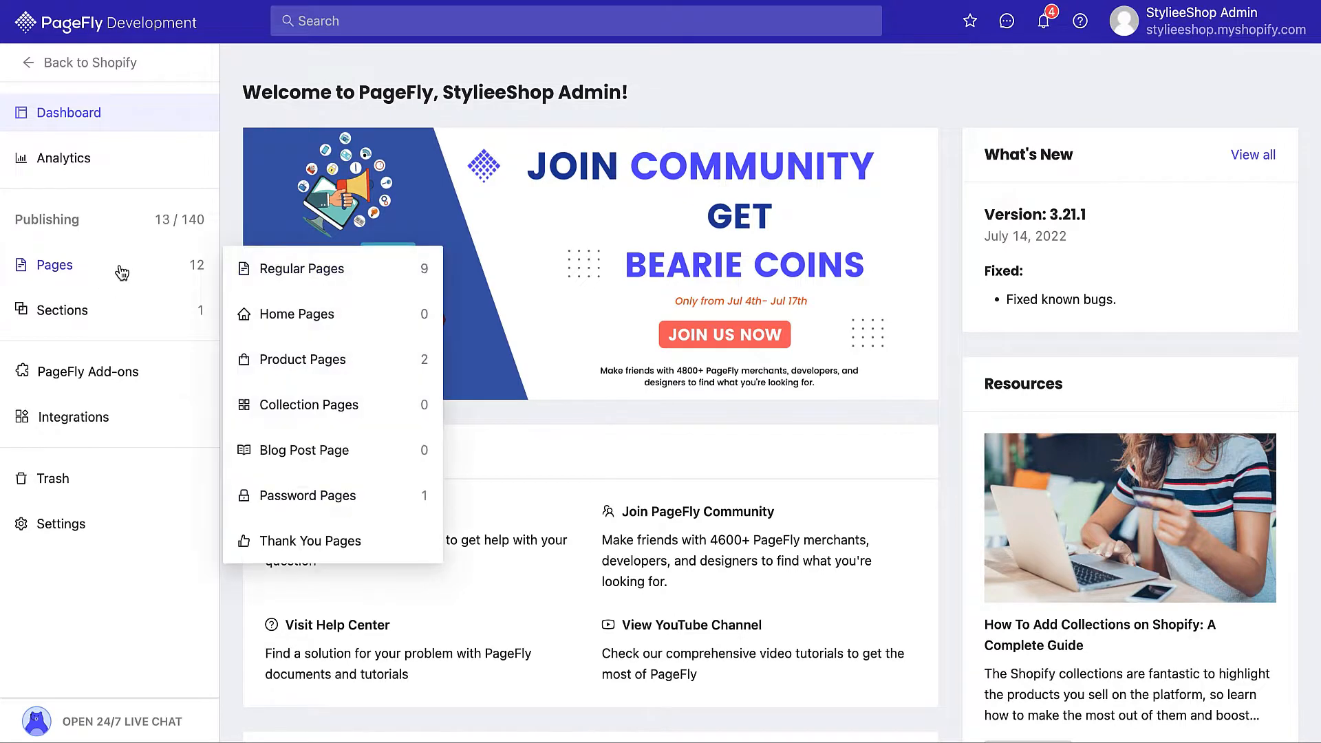
click(297, 272)
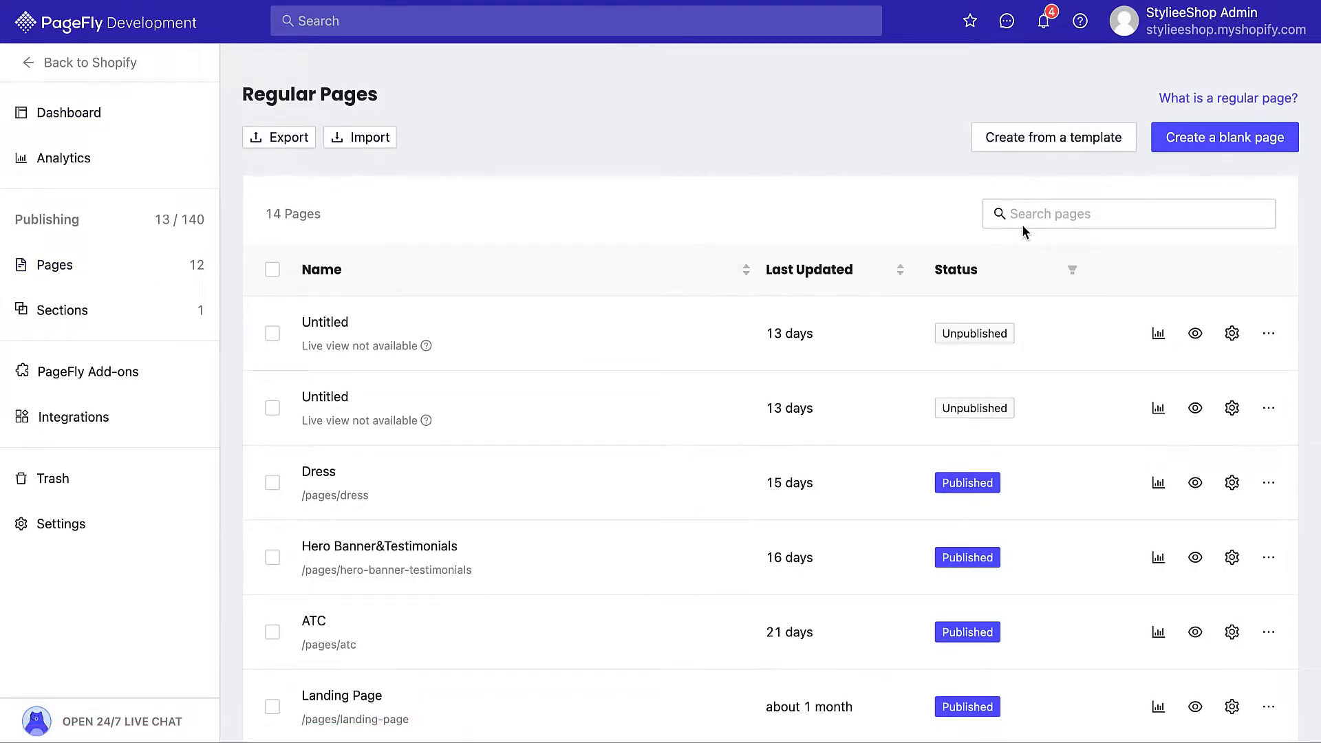
click(1043, 151)
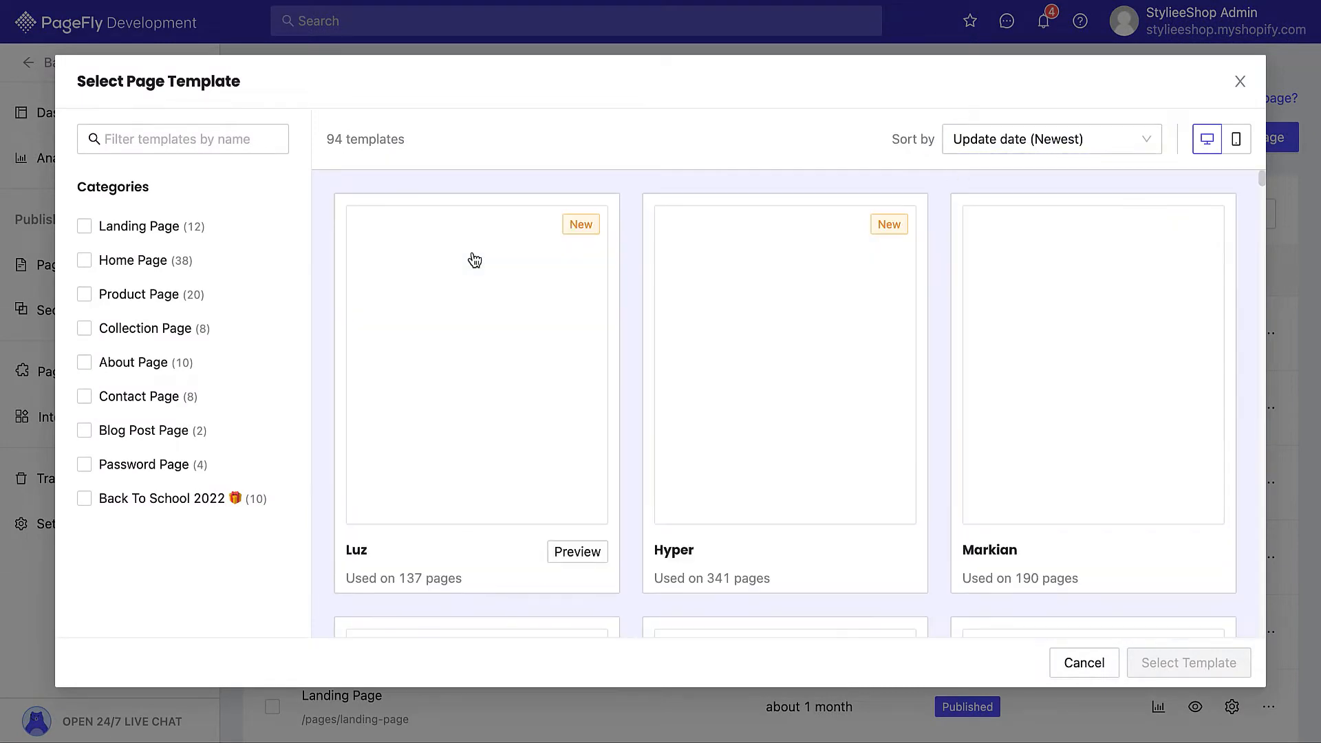
Filter the templates to the About Page category and create the page from the Centic template.
click(143, 363)
scroll(535, 378, down, 2)
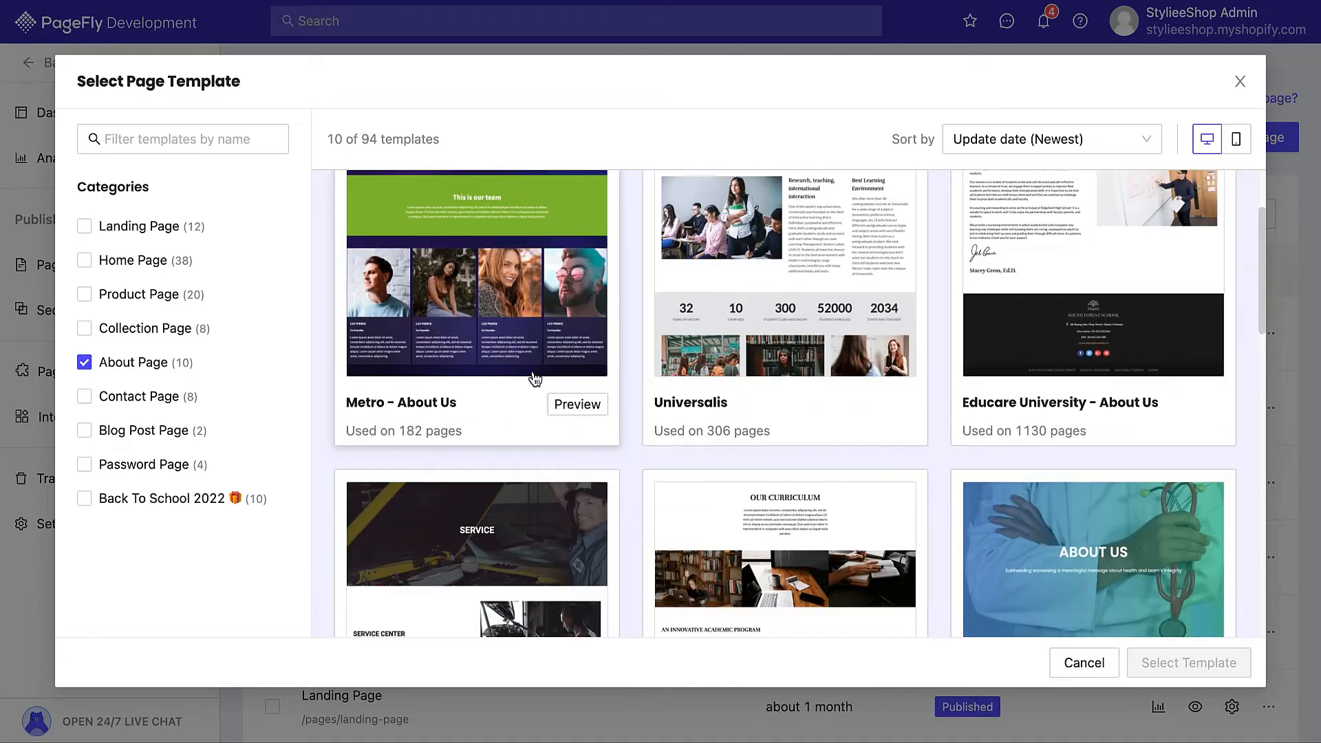
scroll(535, 378, down, 10)
click(519, 387)
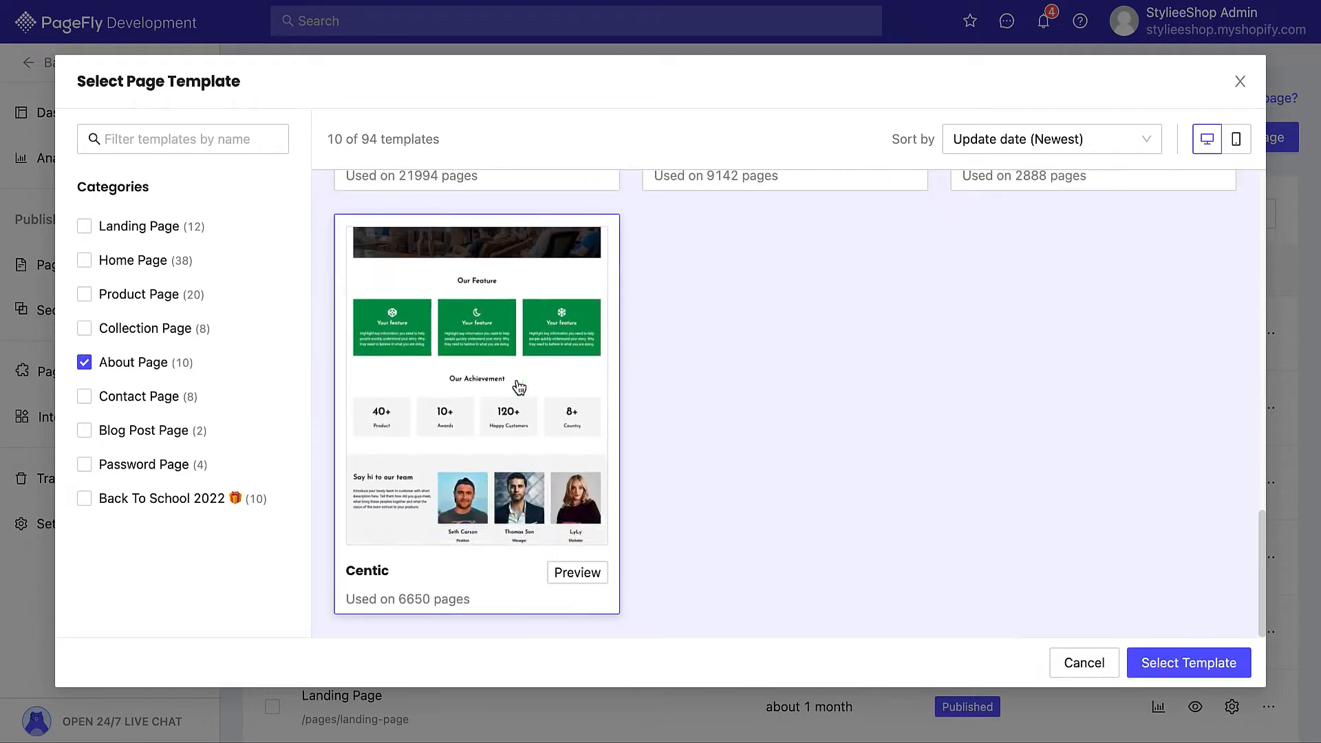
click(1160, 661)
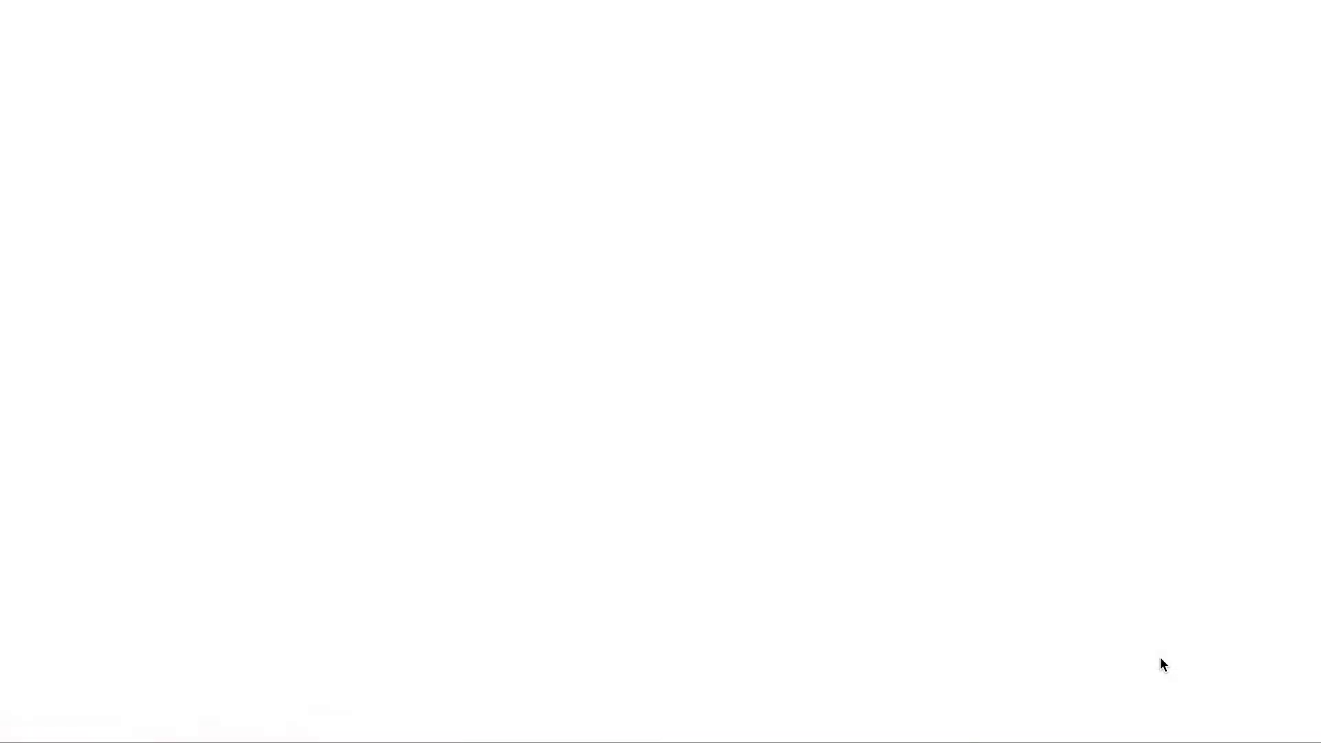
Look over the template's sections on the editor canvas, from Our Mission to the team section, and return to Our Story.
scroll(907, 494, down, 5)
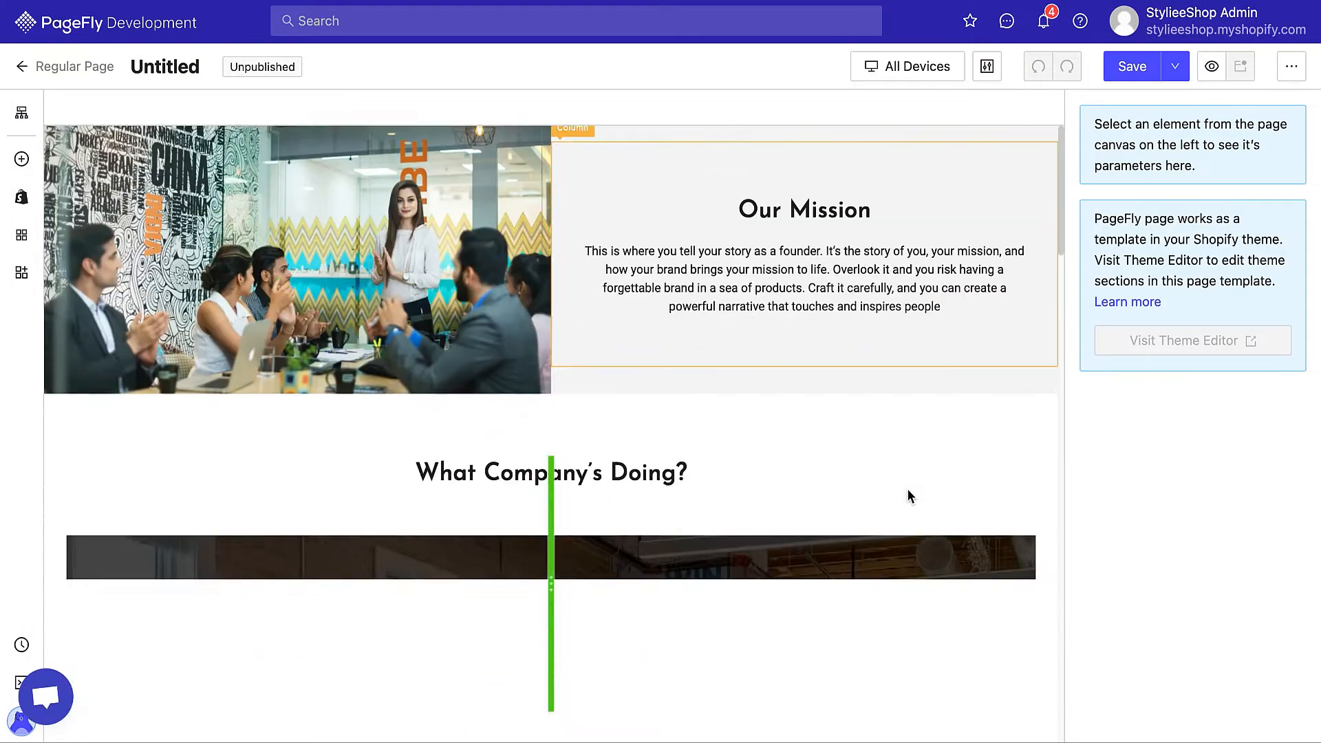
scroll(907, 489, down, 10)
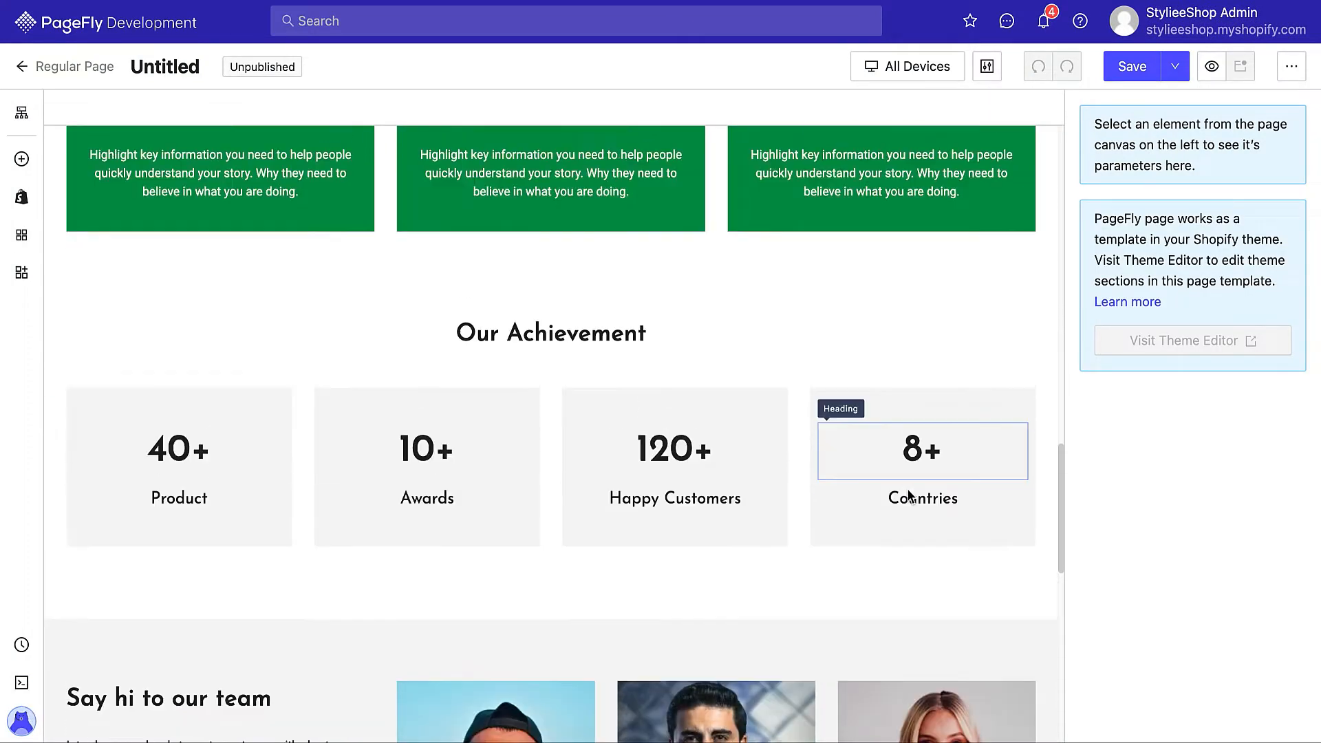
scroll(908, 494, up, 12)
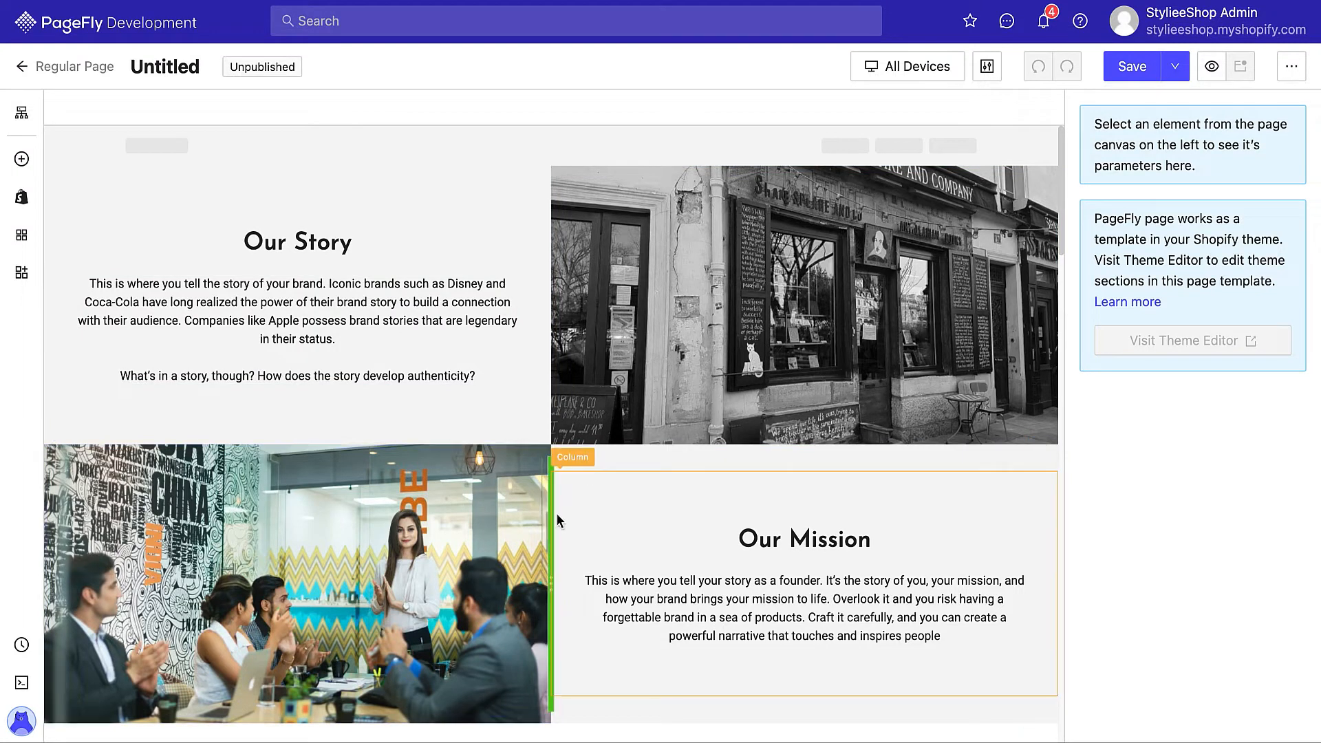
click(578, 344)
click(206, 118)
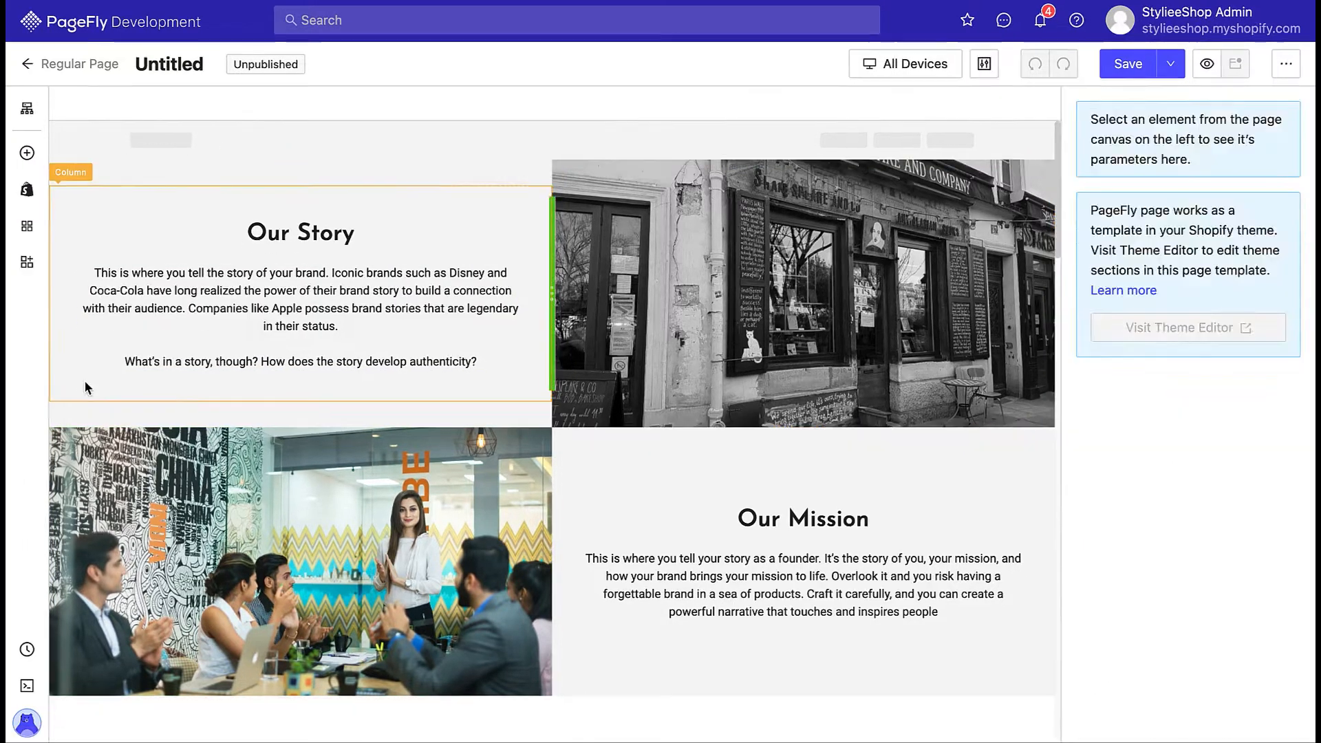
Change the "Our Story" heading text to "Our History".
click(84, 380)
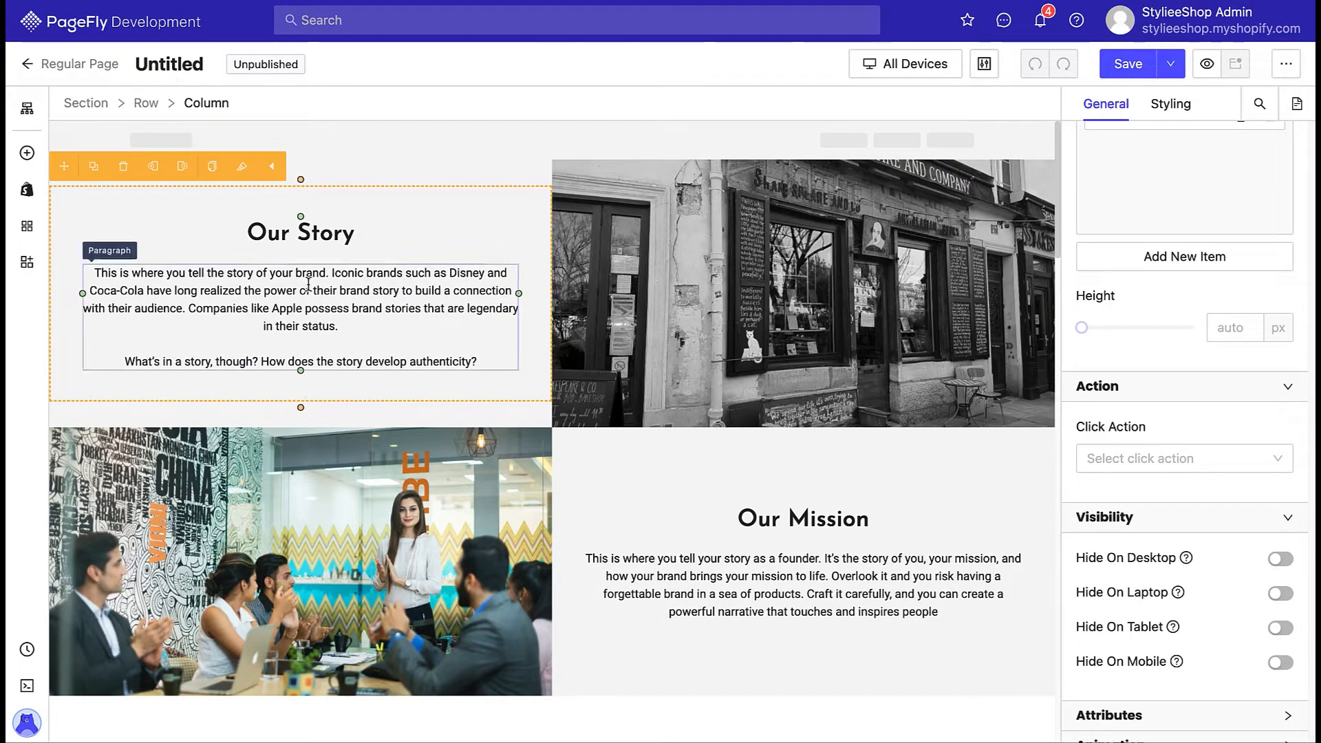
click(302, 228)
click(360, 302)
click(370, 242)
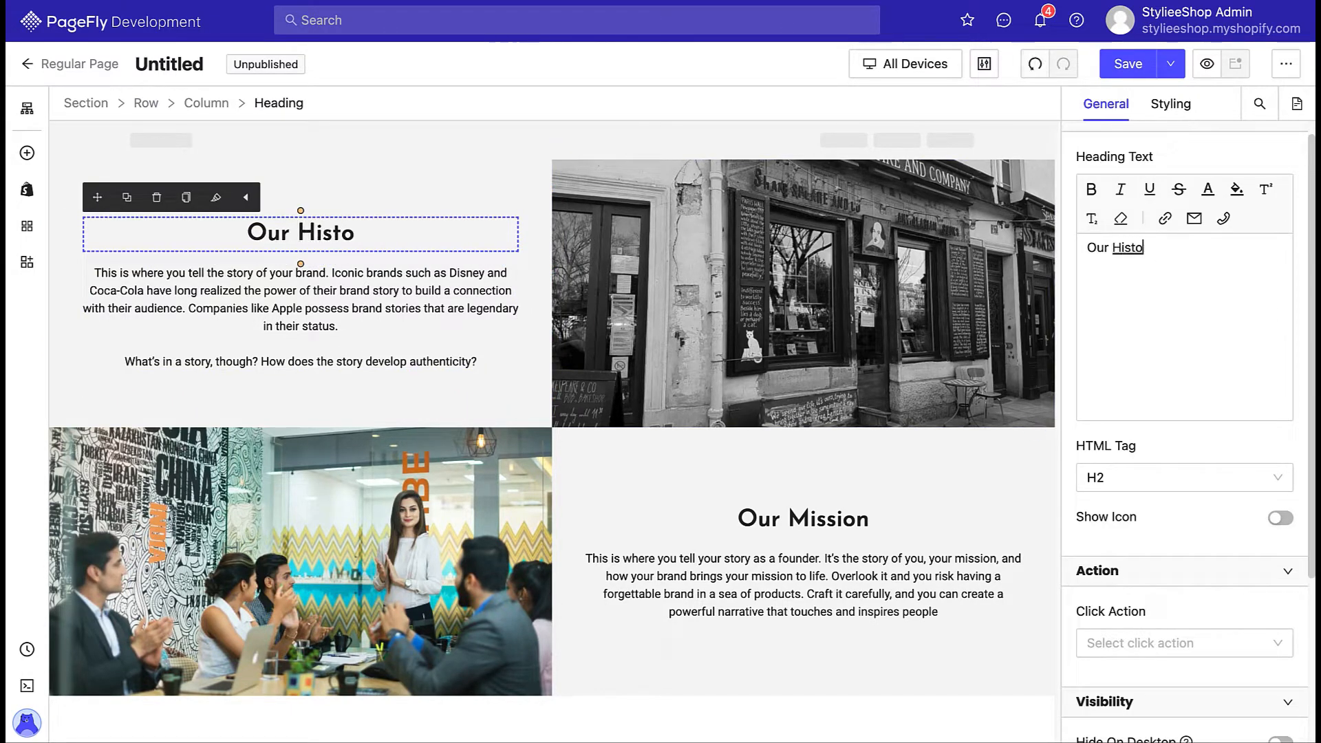
text(ry)
Replace the paragraph under Our History with the brand story starting "From the mountains of Colorado to the beaches of California".
click(515, 275)
drag(1078, 245, 1290, 475)
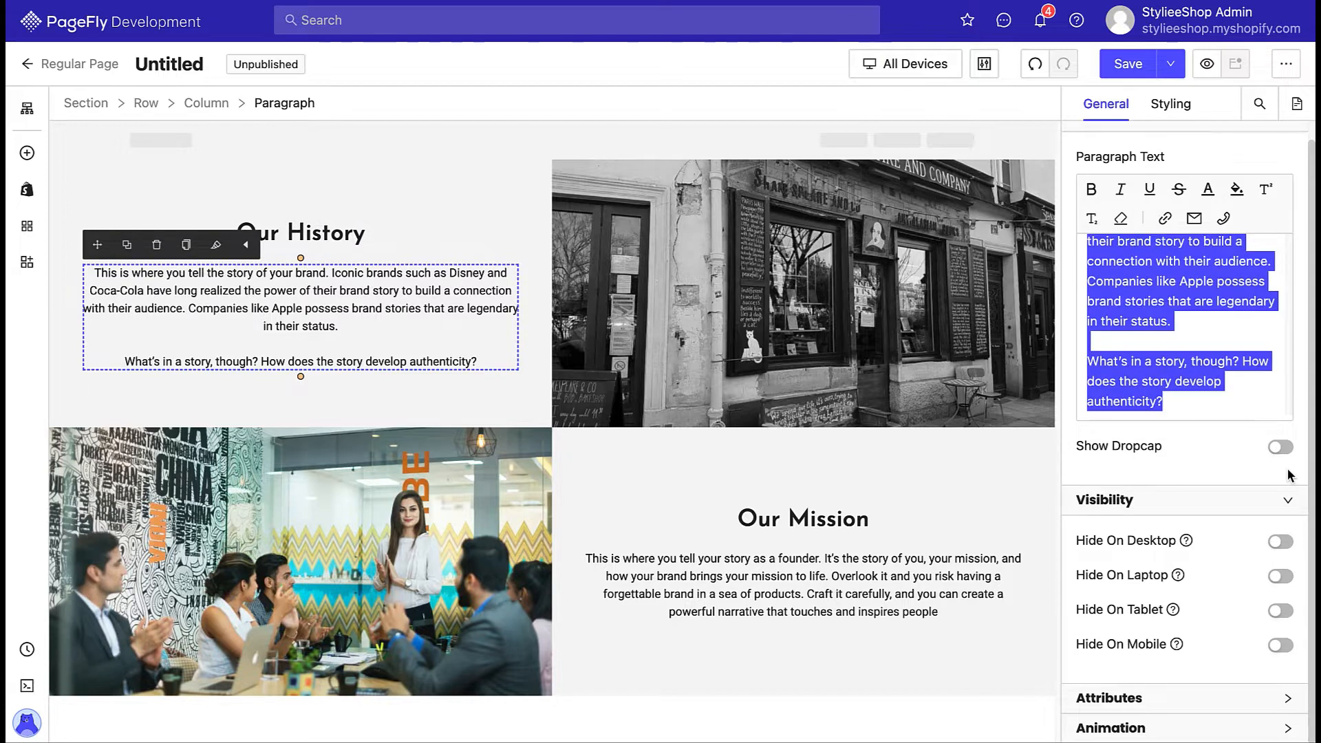
text(From the mountains of Colorado to the beaches of California, and Portlands in Maine and Oregon, to main streets across the country, there’s a Toad just about everywhere these days. But like most great things, it all started with humble beginnings: just one woman in a garage in Telluride, CO making handmade toque hats for her friends. It was 1991 and fleece hats were all the rage – right up there with REM singles and two-way pagers.)
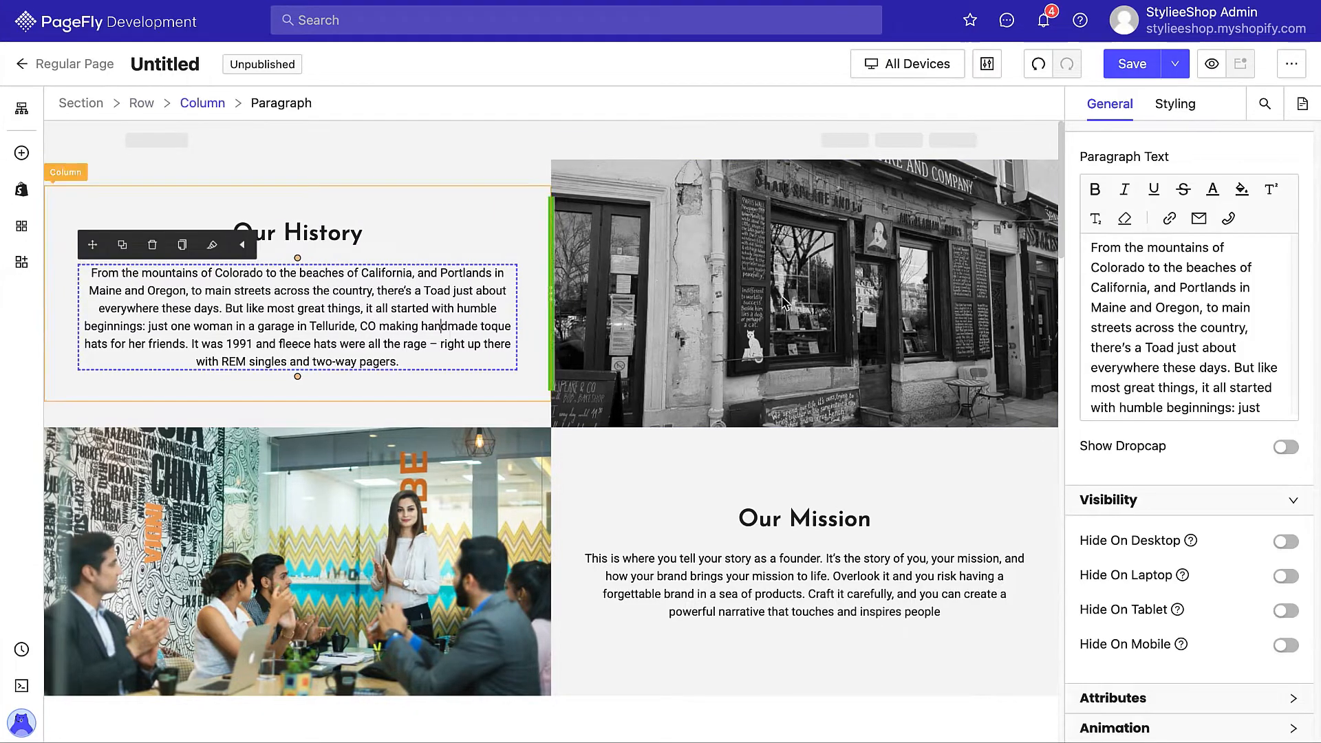
Set the Our History paragraph's padding to 20 px on all sides.
click(1174, 107)
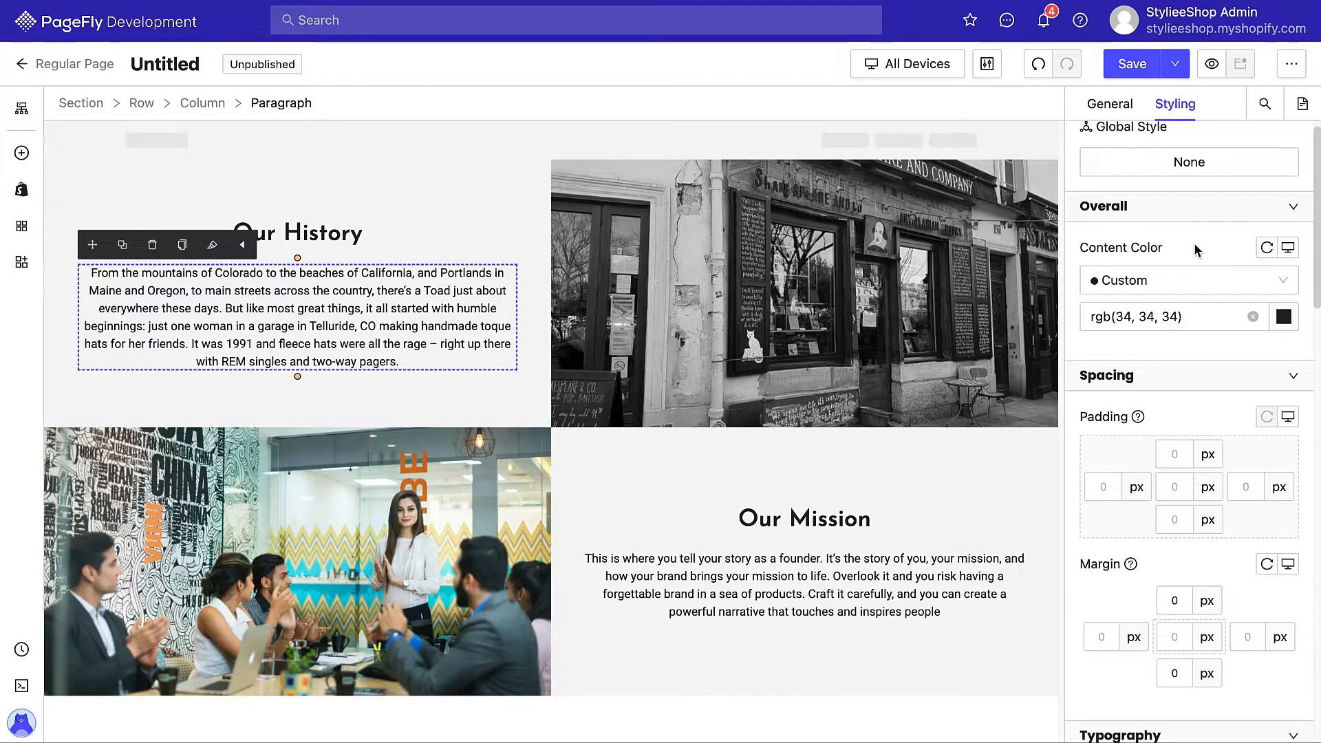
scroll(1198, 330, down, 3)
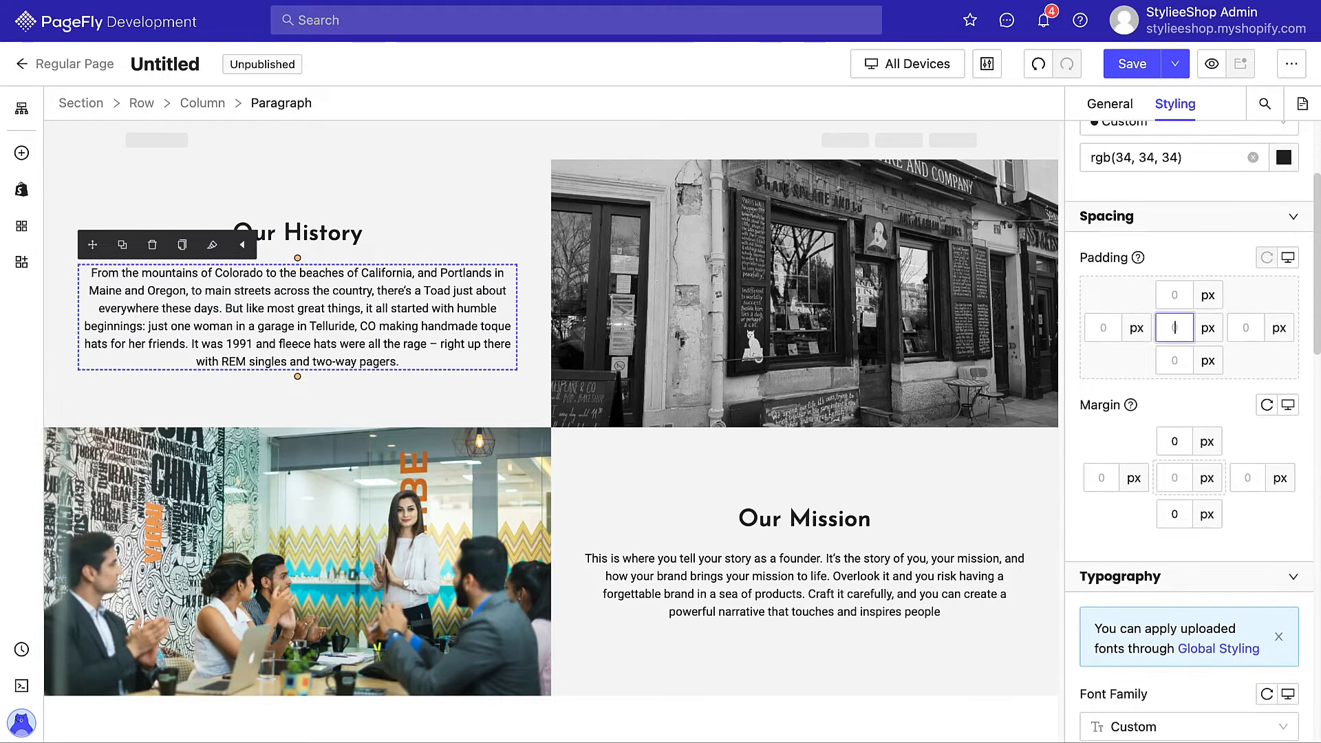
text(20)
Set the Our History paragraph's font to Poppins with a size of 17 px.
scroll(1204, 408, down, 6)
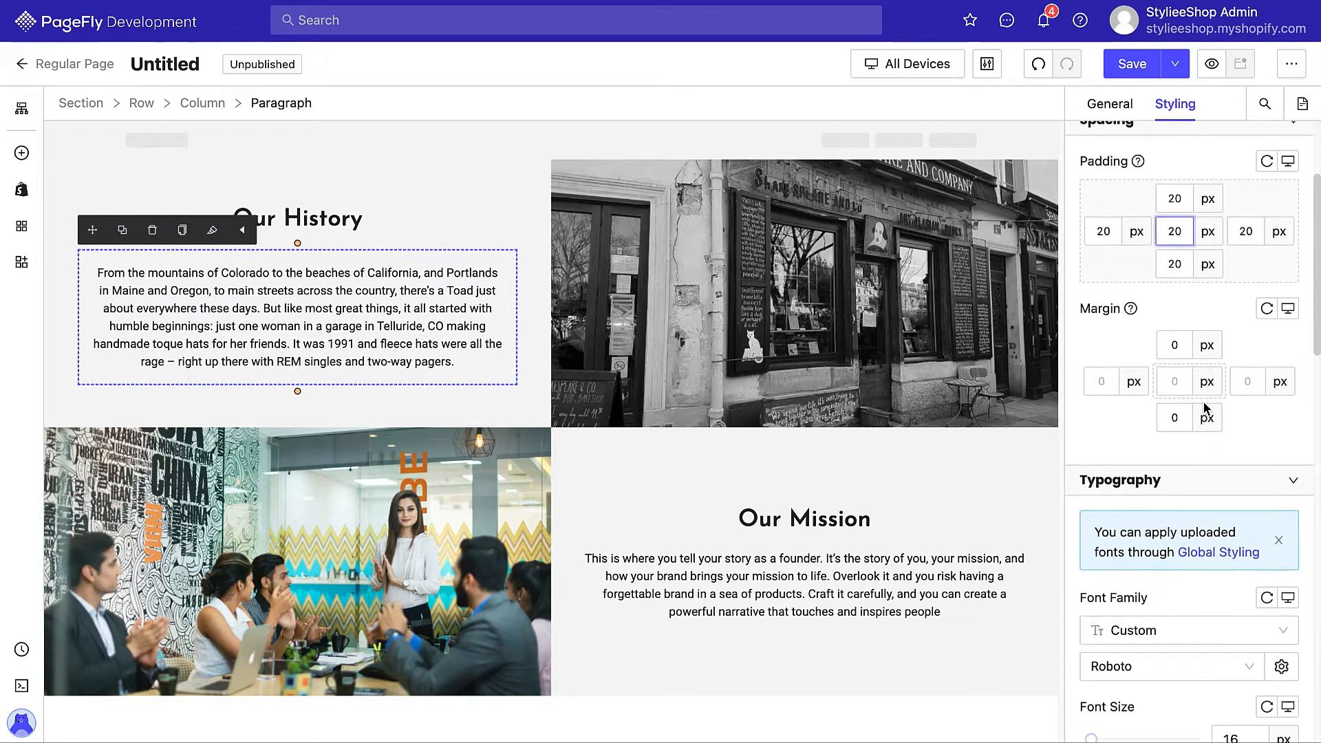
click(1188, 331)
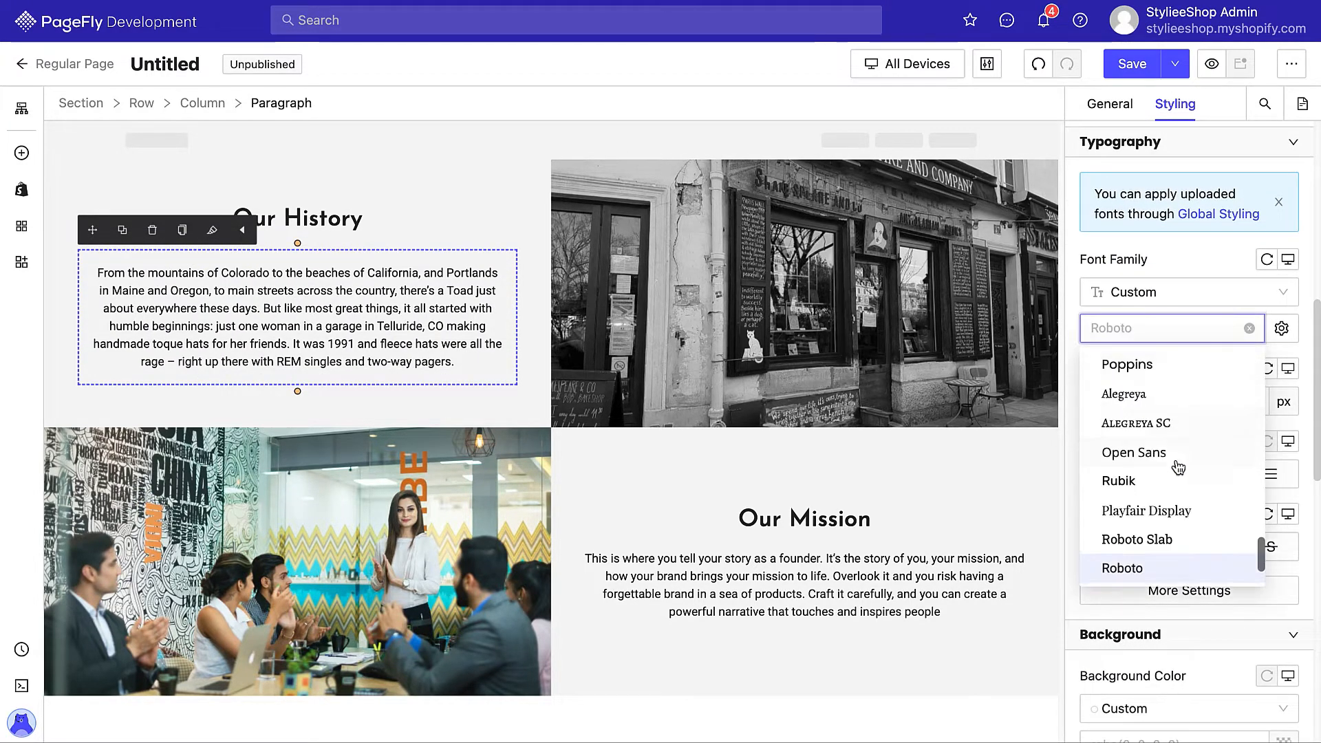
click(1149, 369)
click(1099, 402)
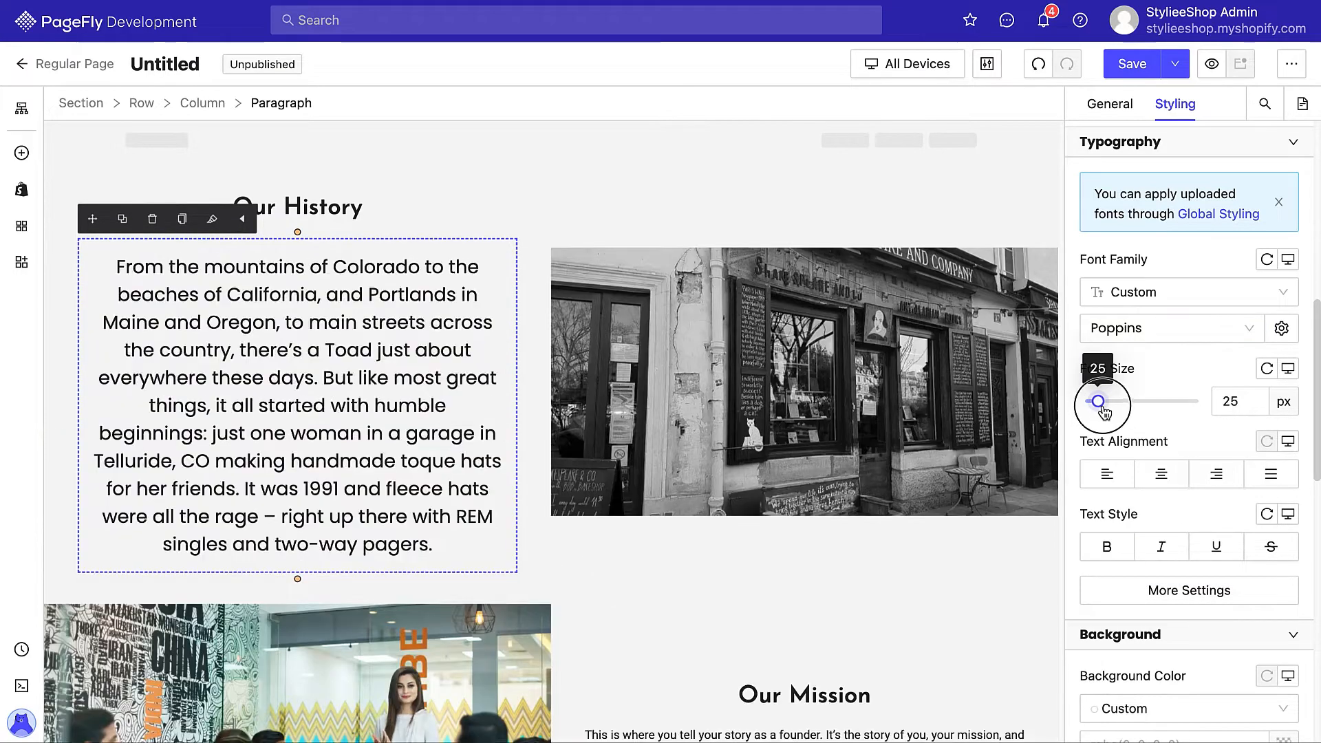
drag(1104, 411, 1097, 413)
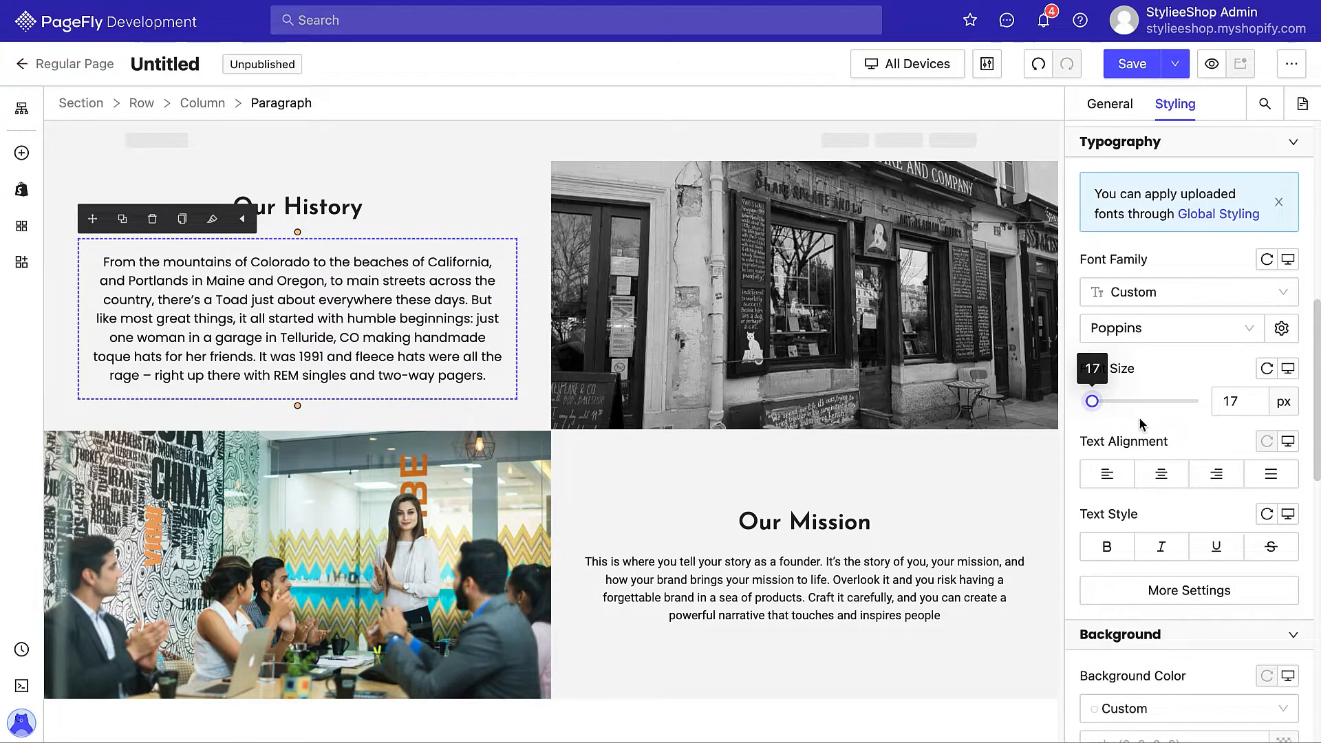
Set the Our History paragraph's font weight to Medium.
scroll(1152, 434, down, 1)
scroll(1178, 492, down, 1)
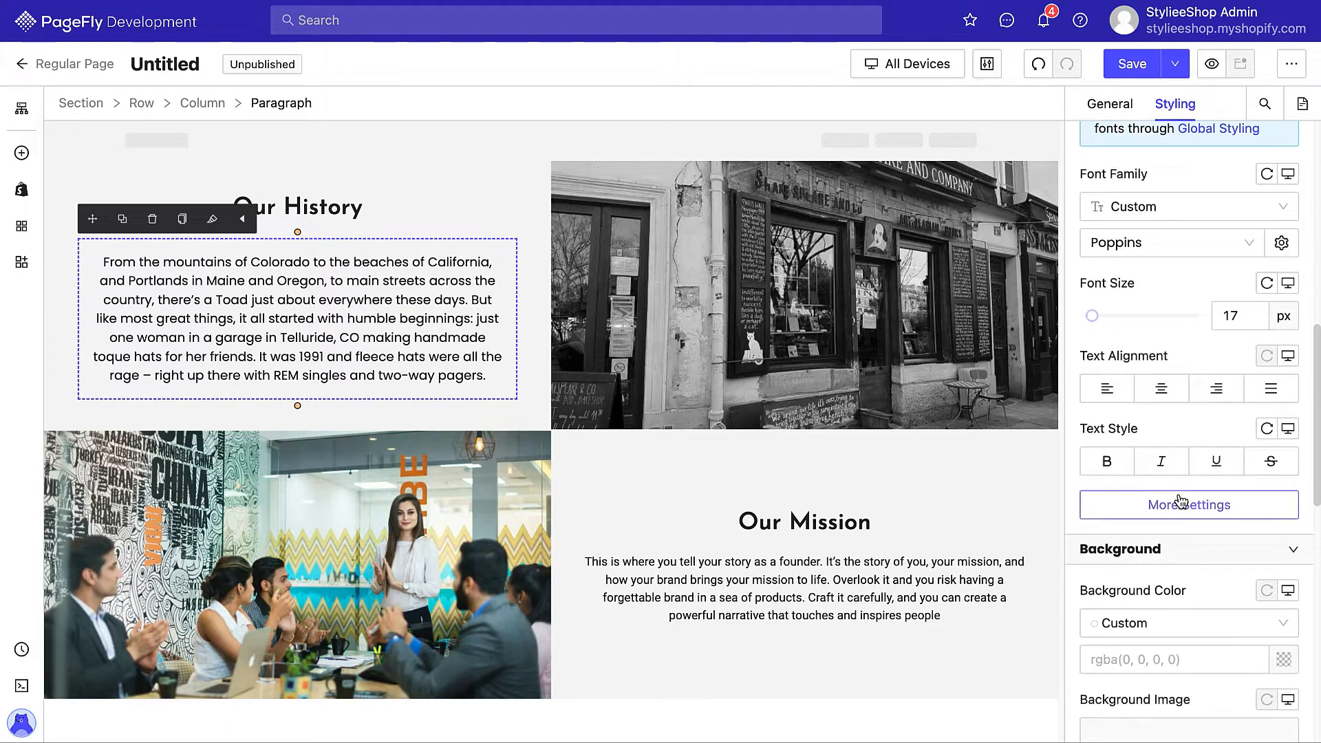
click(1181, 502)
click(972, 403)
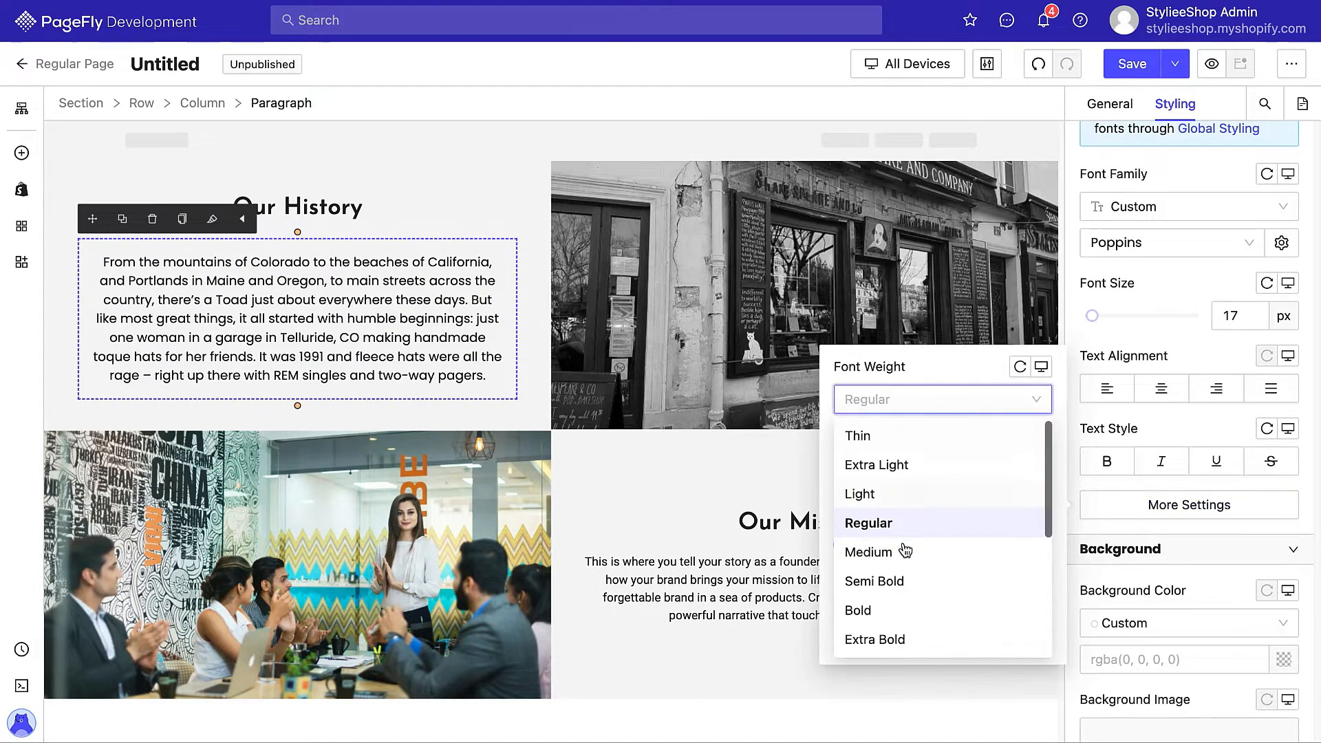
click(904, 550)
click(1174, 414)
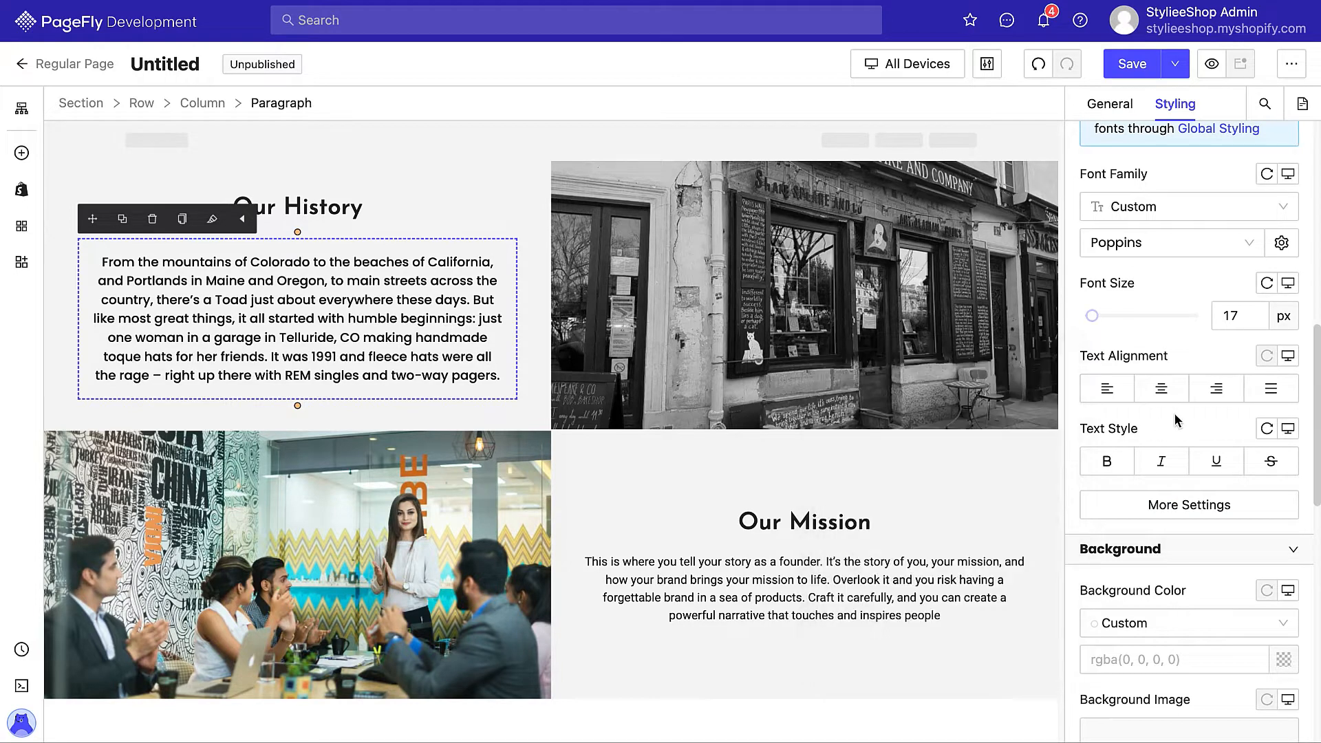
Examine the line height unit options in the paragraph's additional typography settings.
scroll(1175, 414, down, 1)
click(1169, 484)
click(1036, 449)
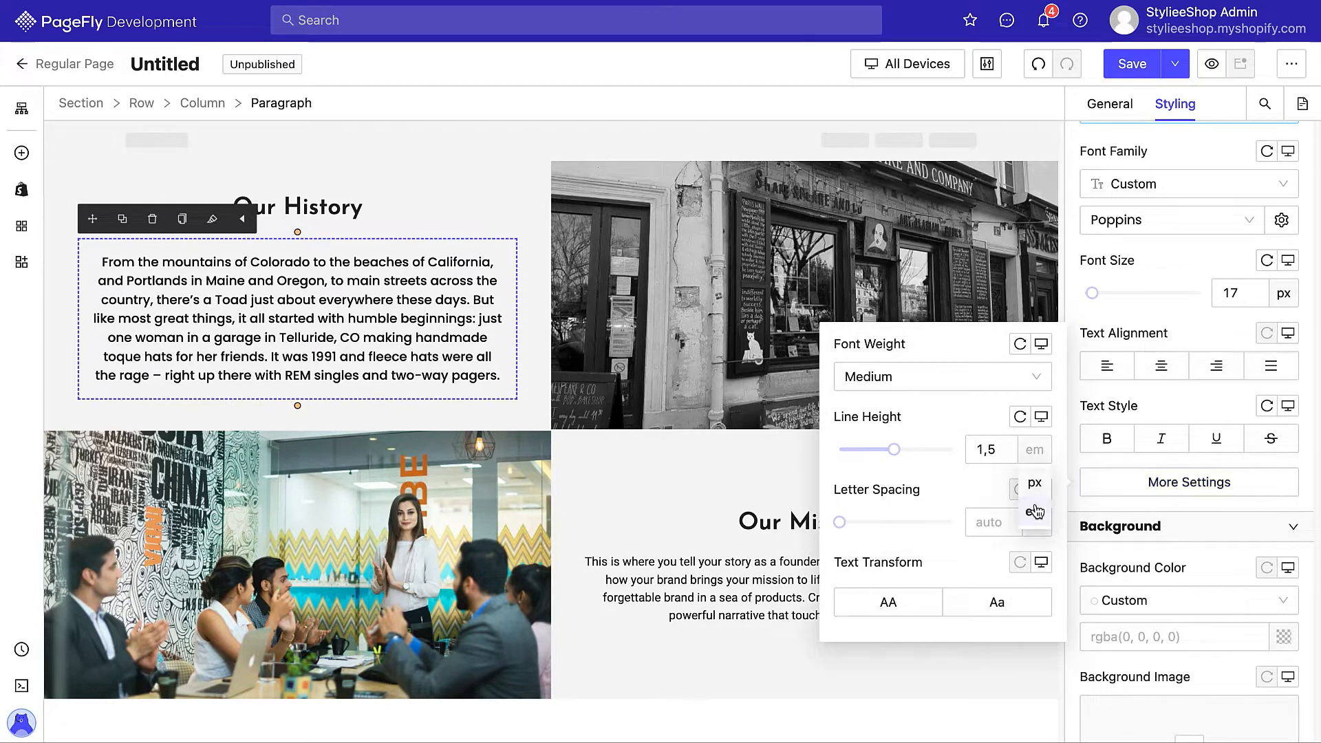
click(1116, 460)
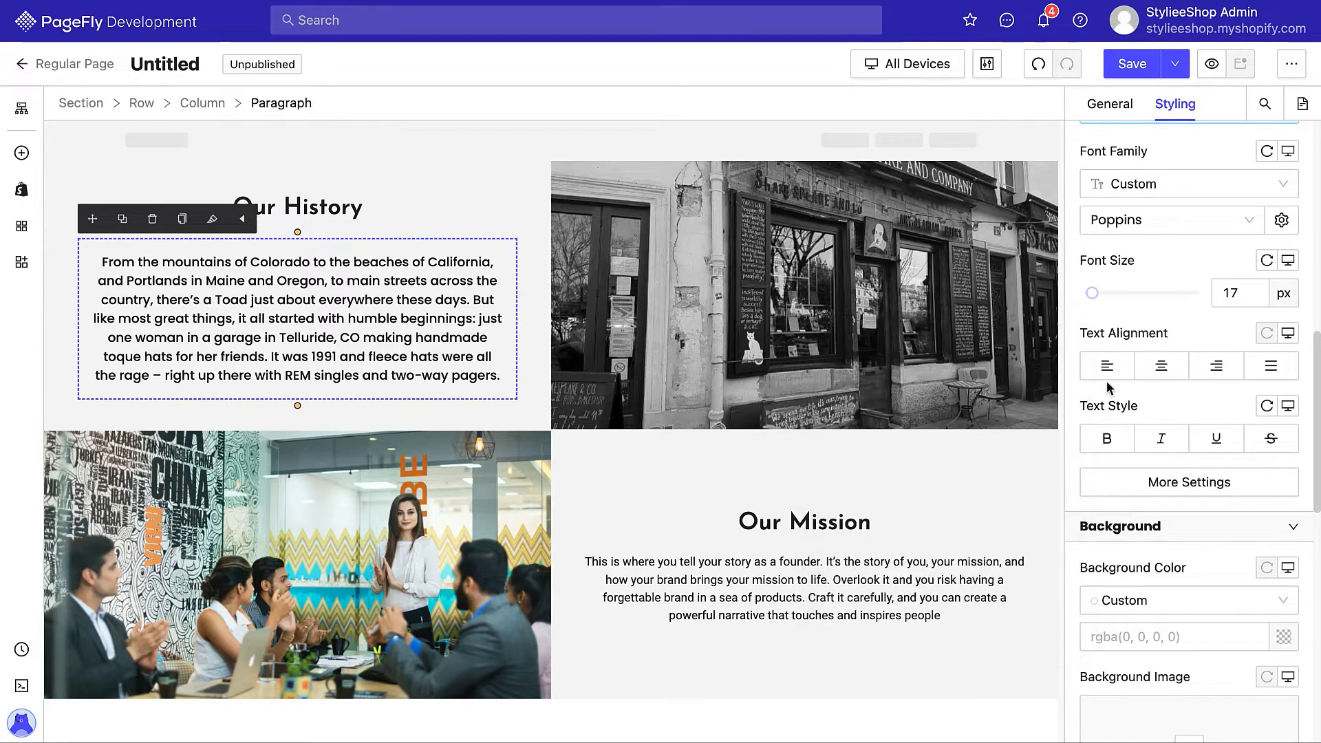
Set the background color of the row containing Our History to light pink, rgb(253, 242, 242).
click(141, 102)
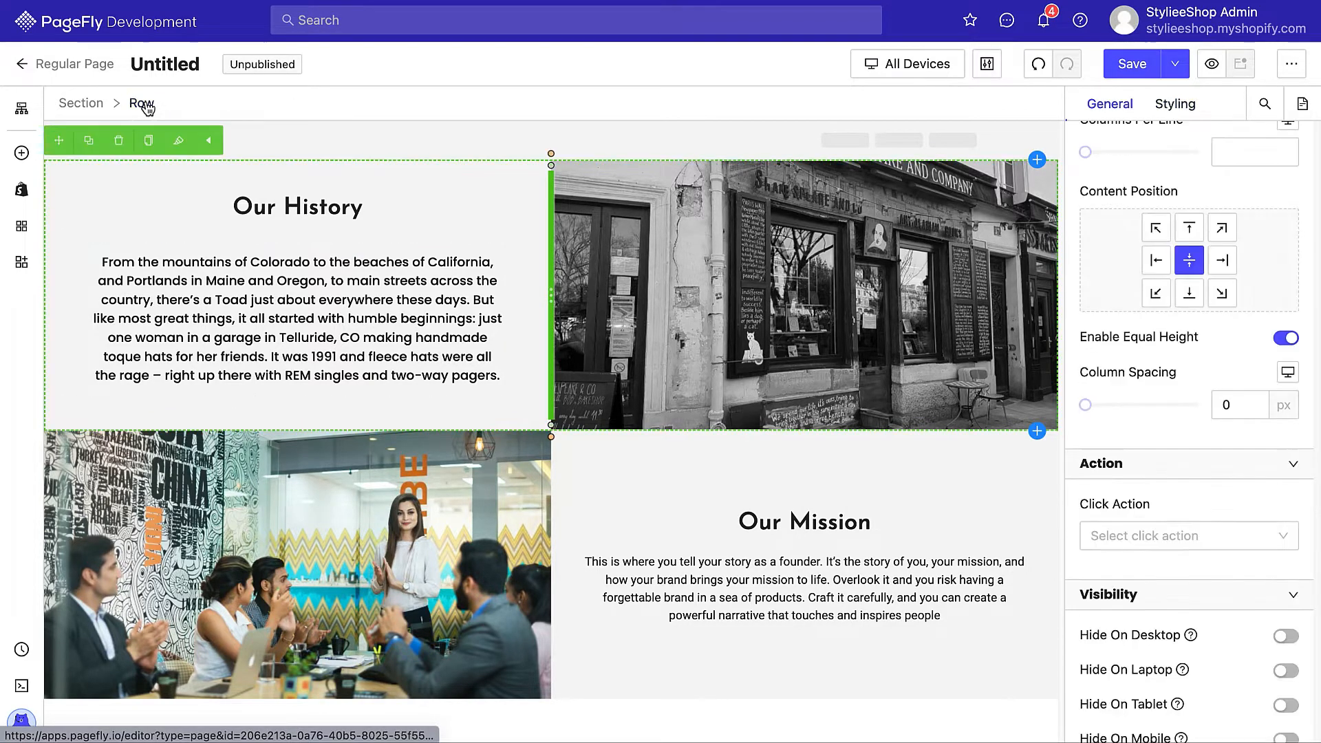
click(1176, 104)
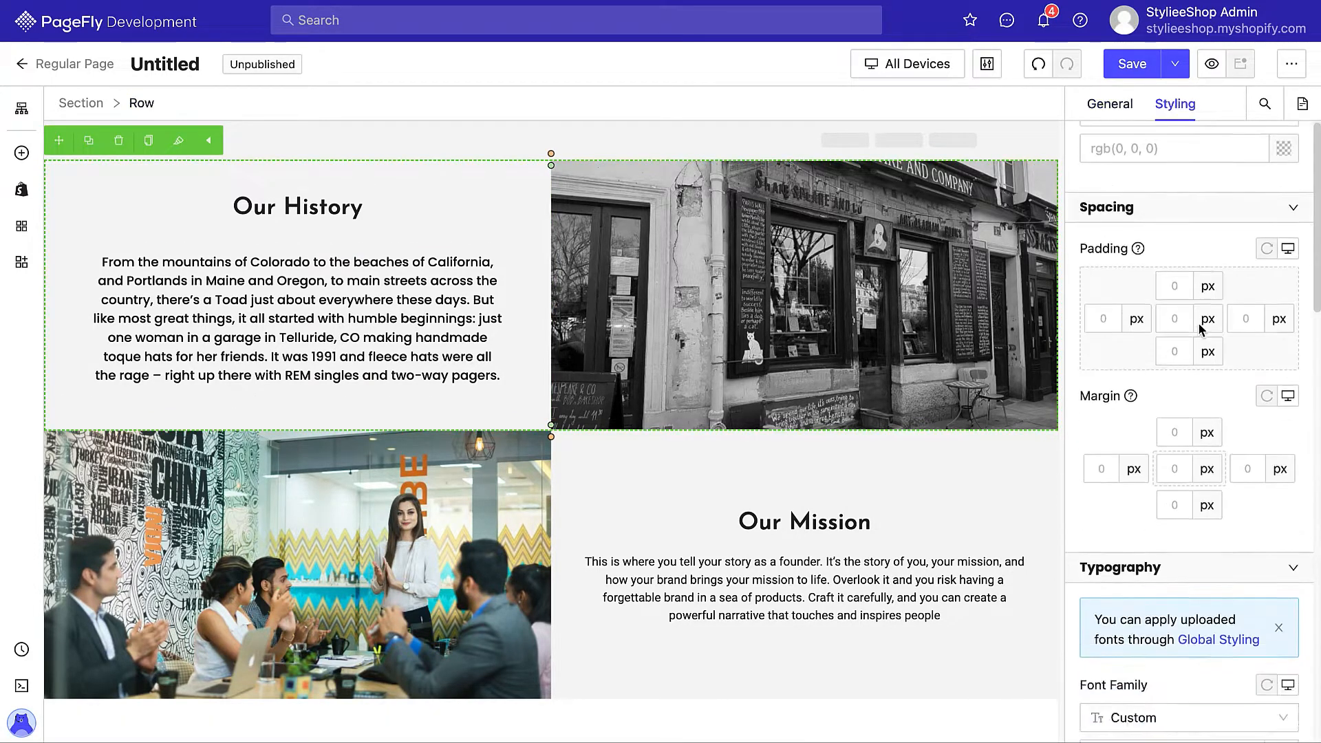
scroll(1201, 328, down, 10)
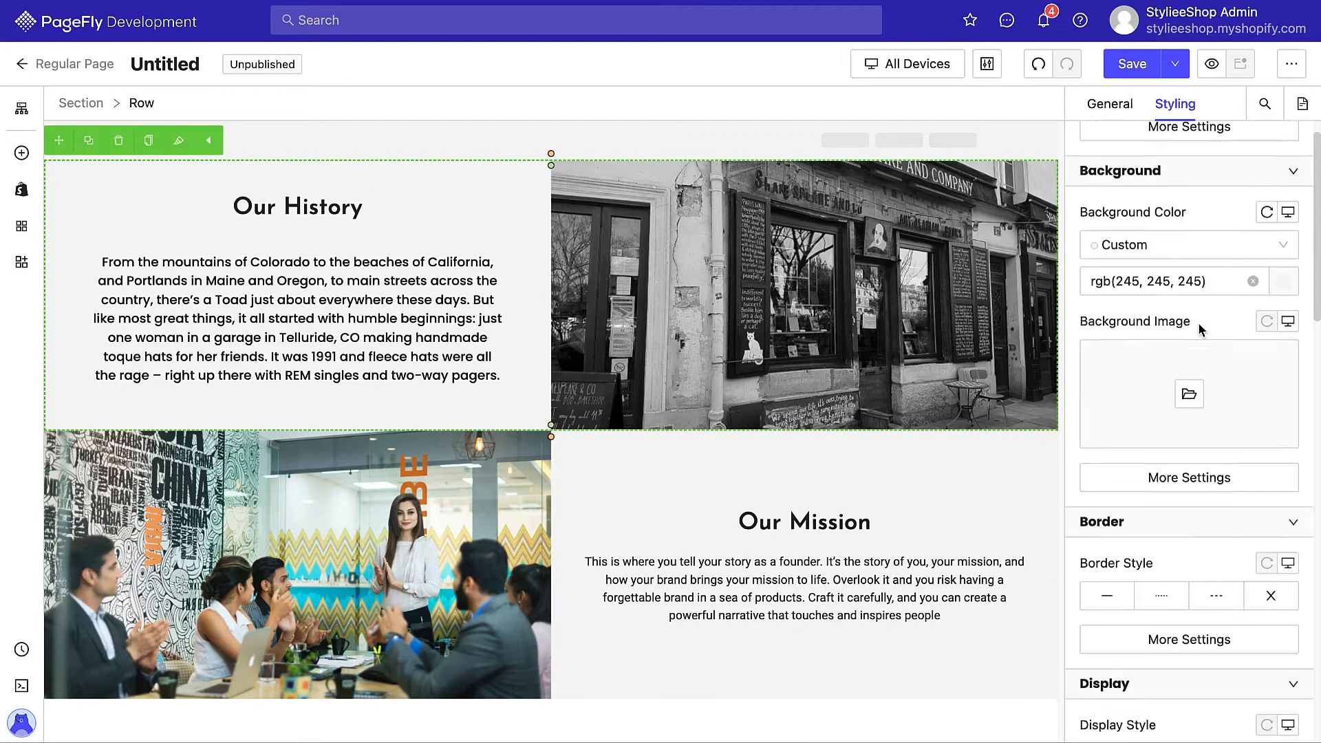
click(1283, 273)
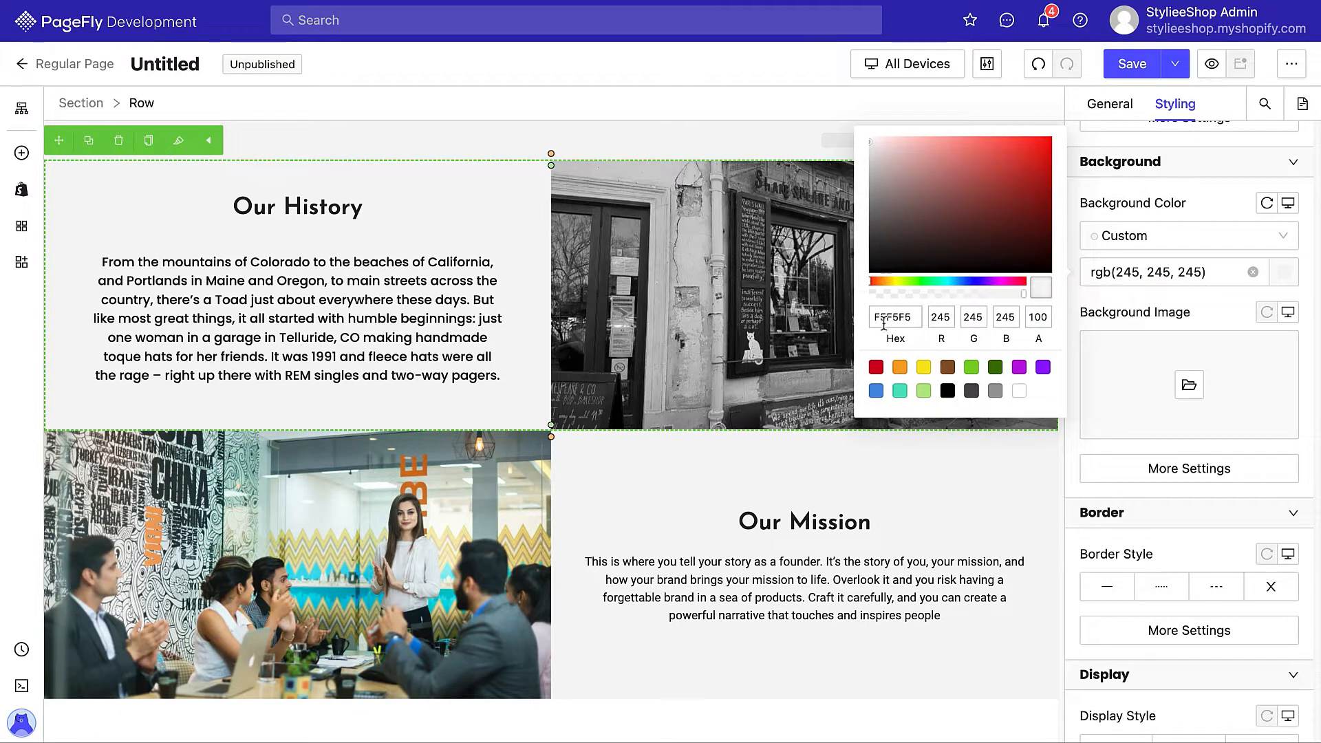
click(889, 141)
drag(882, 140, 877, 139)
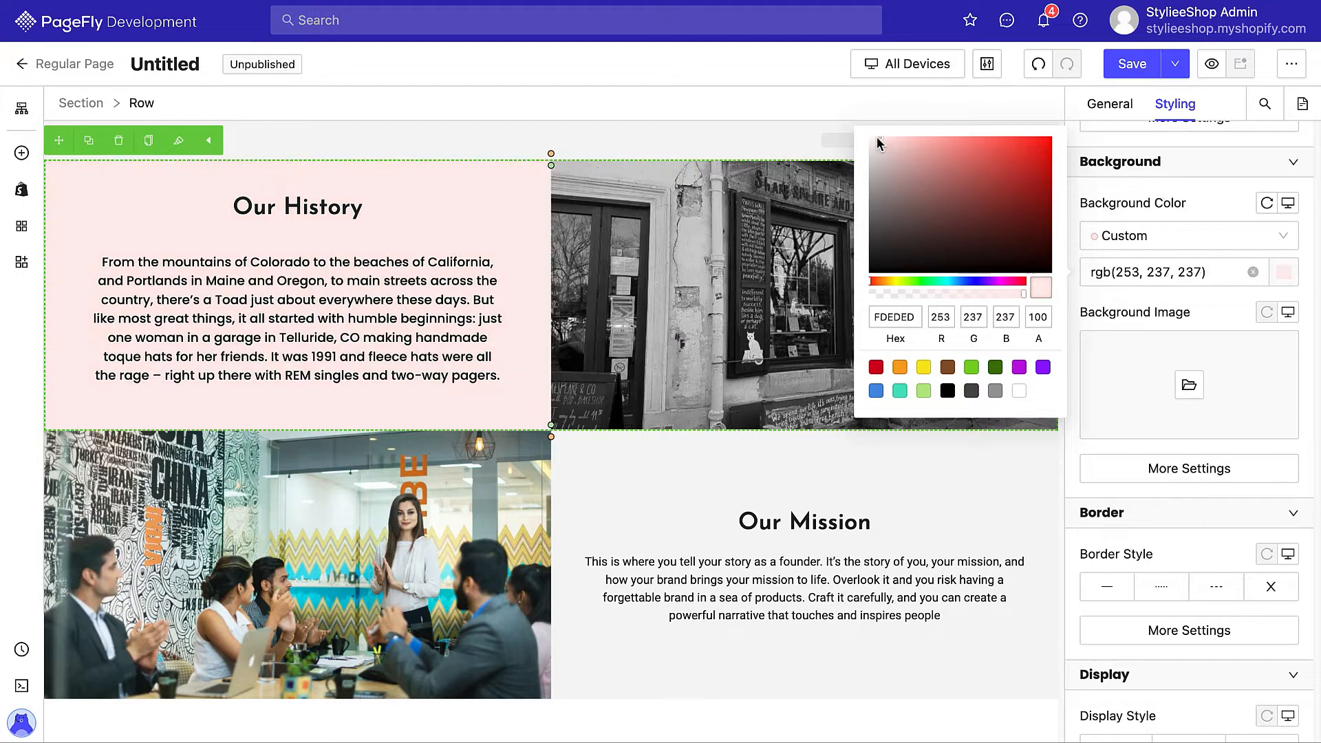
click(1200, 314)
scroll(1221, 296, down, 1)
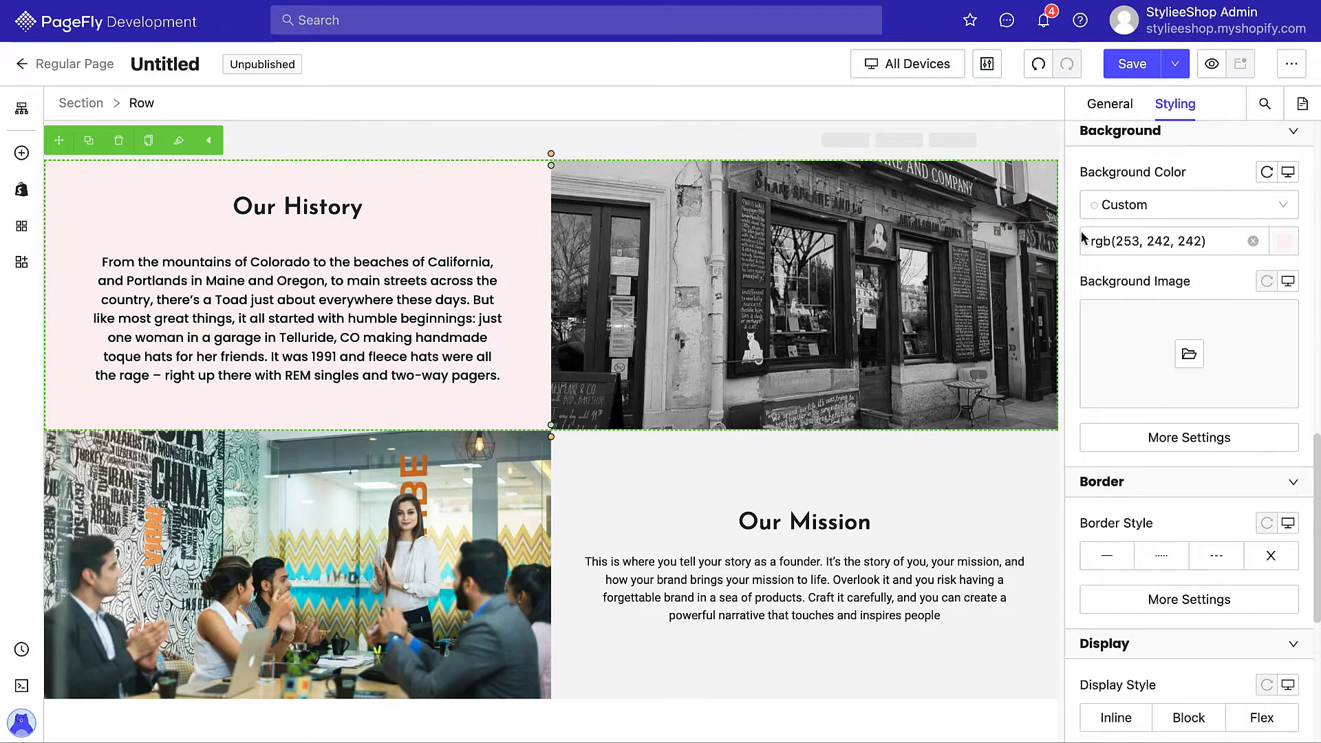
Replace the storefront image beside Our History with the existing "ourhistorytoqu..." photo of a woman in a toque hat.
click(755, 199)
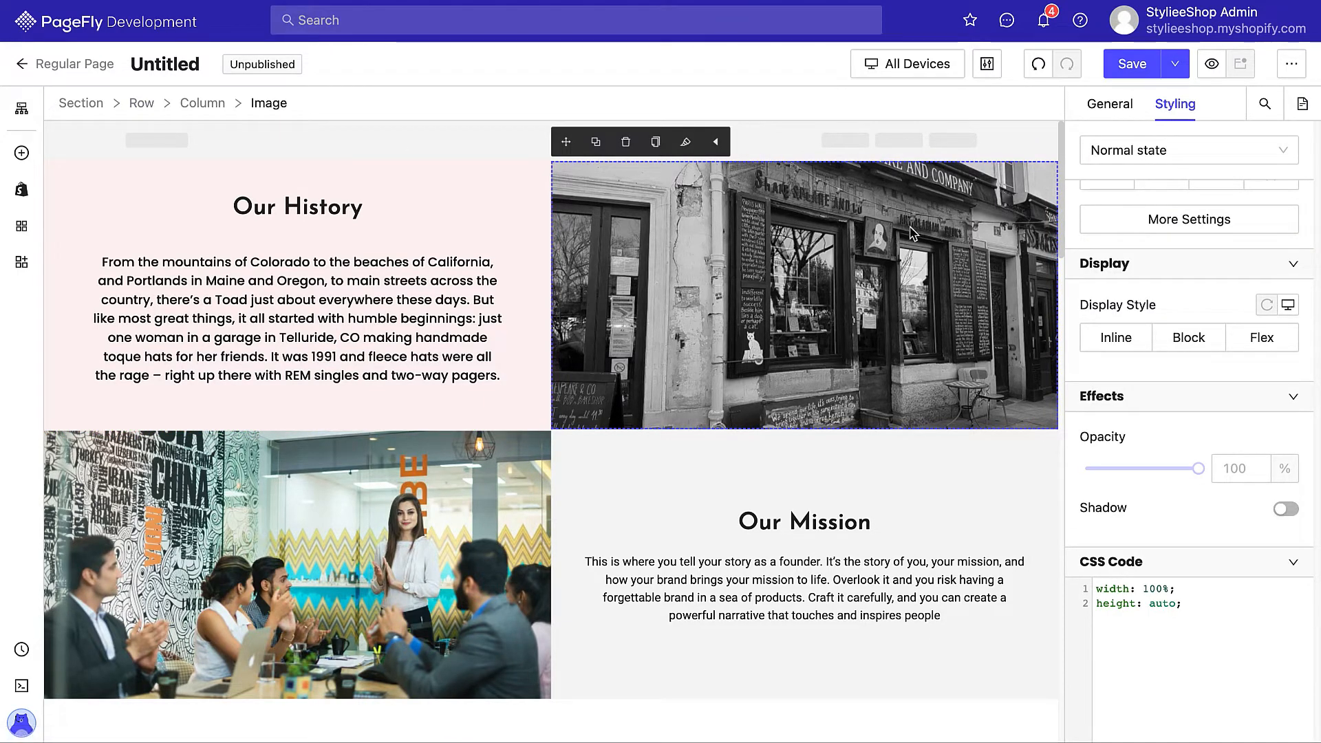
click(1109, 103)
scroll(1107, 249, up, 6)
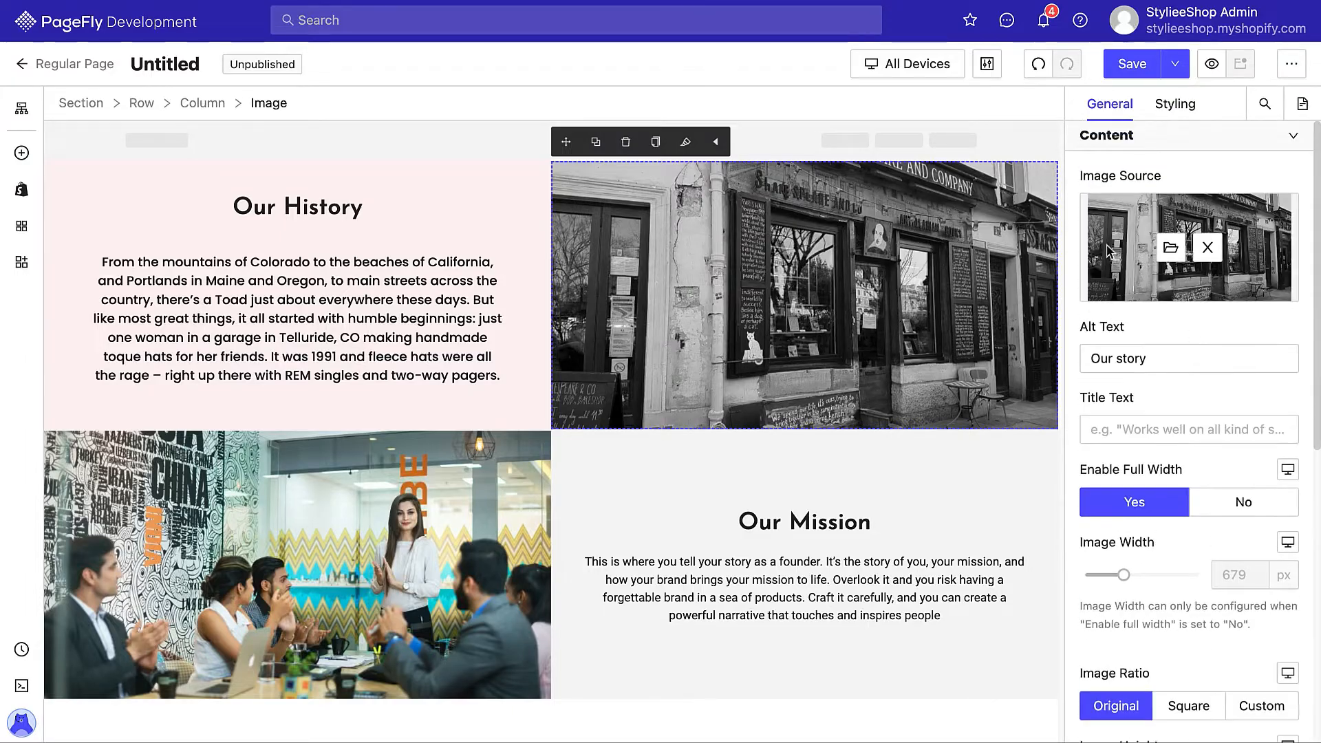
click(1170, 248)
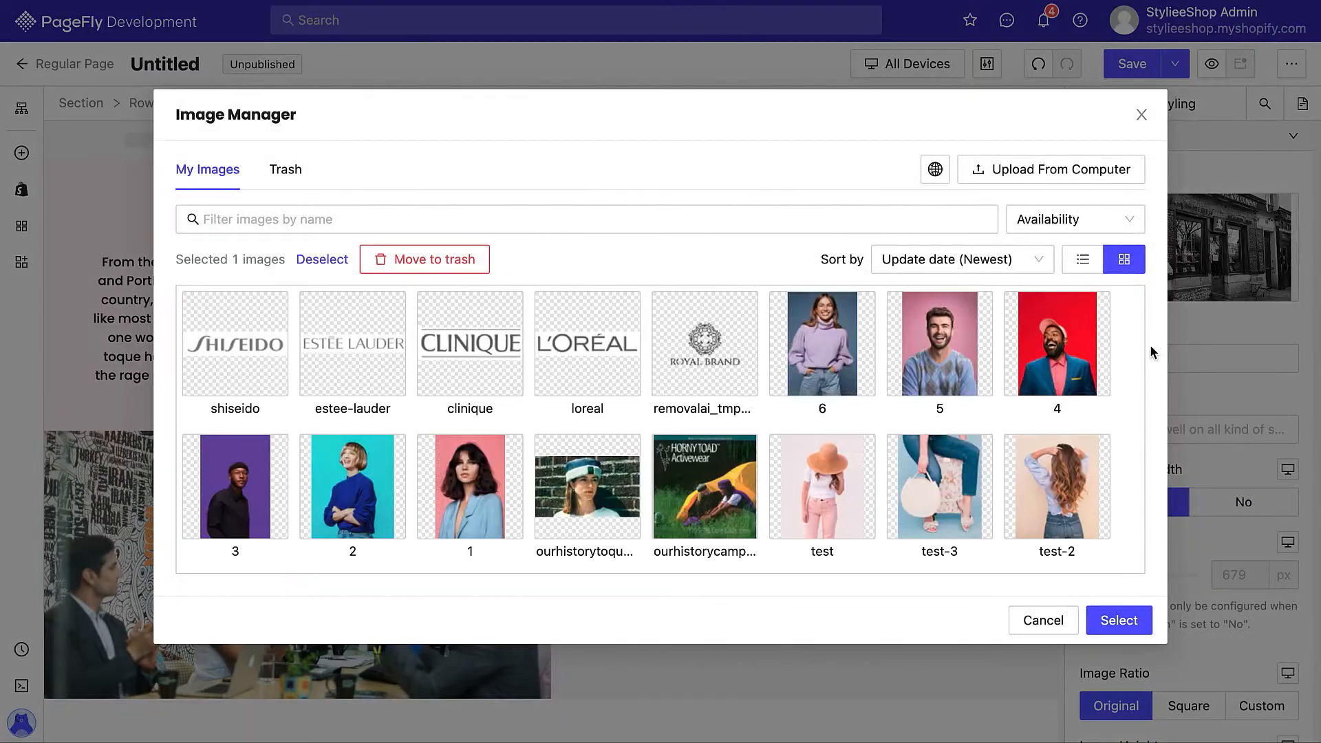
click(587, 485)
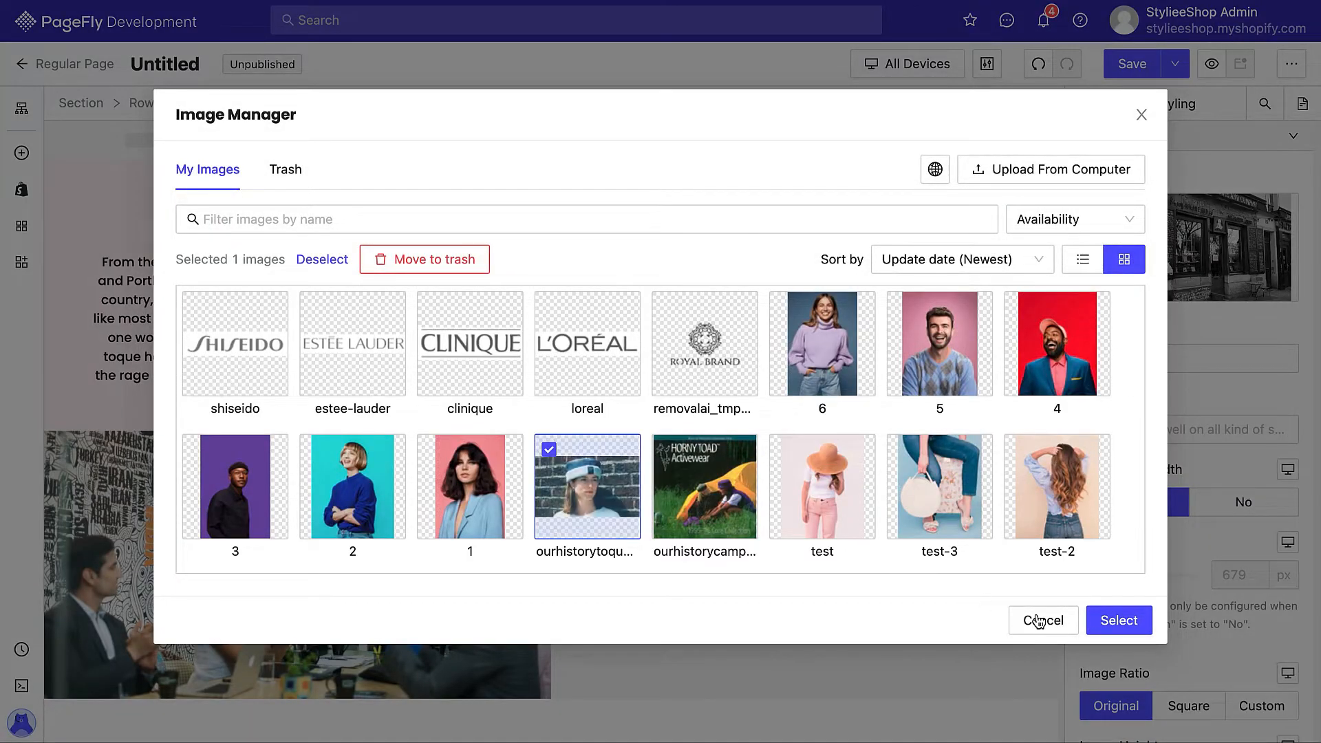
click(1119, 620)
Turn off full width for the Our History image and size it 727 px wide by 400 px high with a custom ratio.
scroll(1203, 537, down, 3)
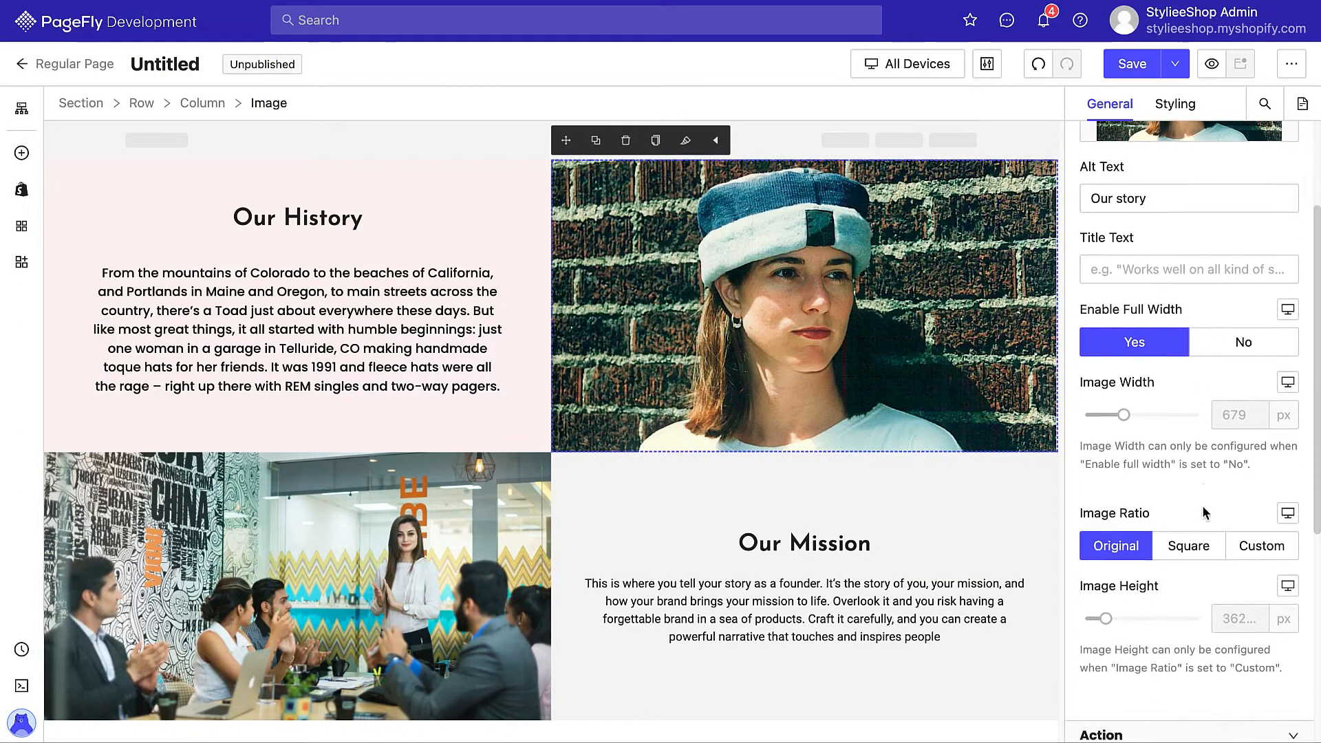
click(1261, 342)
mouse_move(1124, 414)
mouse_down()
mouse_move(1112, 413)
mouse_move(1128, 421)
mouse_up()
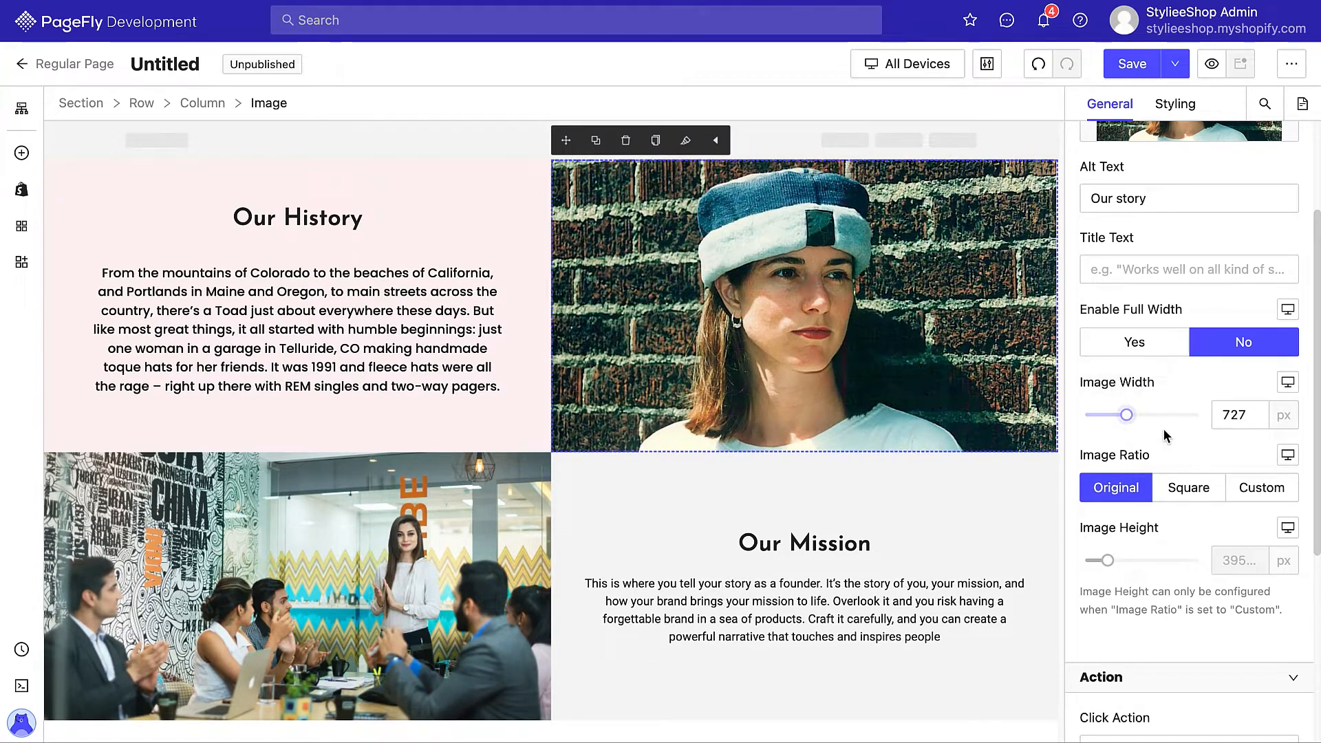
scroll(1166, 434, down, 1)
click(1263, 411)
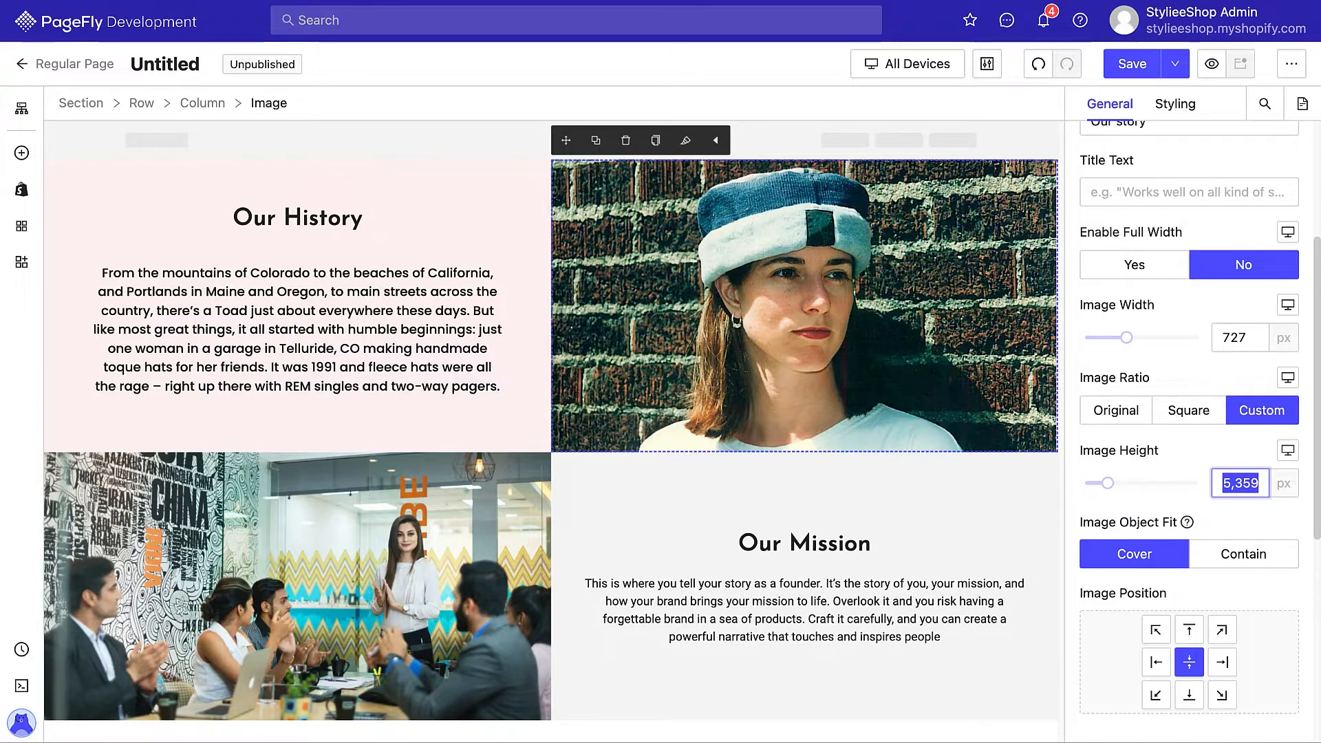
text(400)
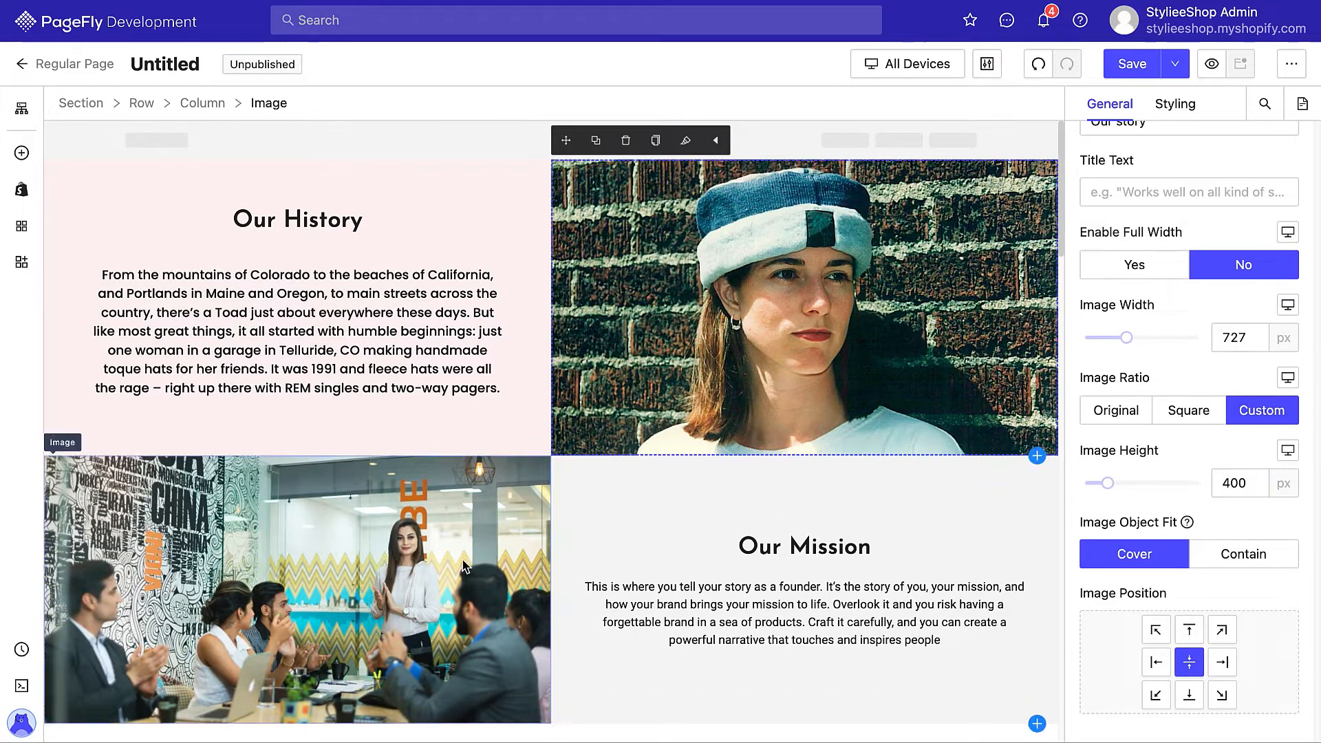
Replace the Our Mission paragraph with the text beginning "Our mission is to create an apparel company that can offer superior design, quality and value".
click(386, 521)
click(146, 105)
scroll(620, 444, down, 4)
click(763, 347)
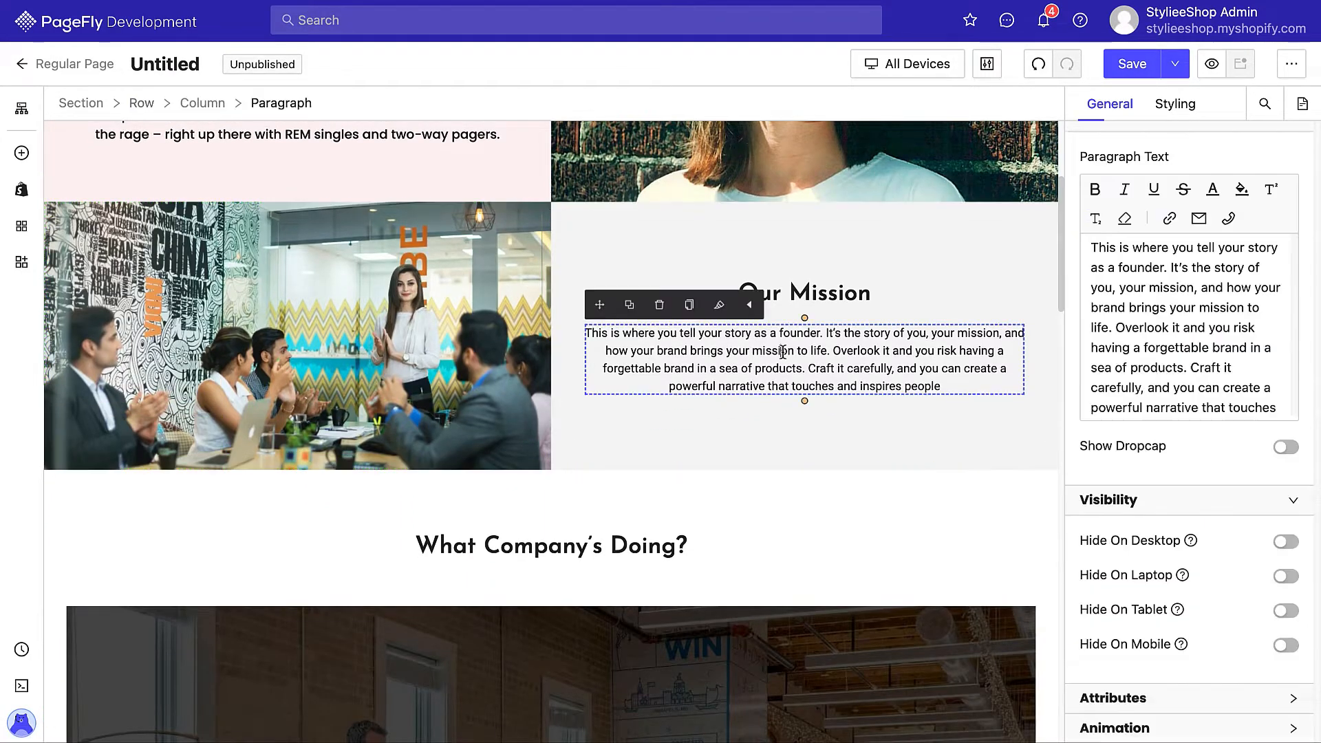
drag(1087, 247, 1300, 459)
text(Our mission is to create an apparel company that can offer superior design, quality and value to the consumer. We will accomplish this by being committed to offering great service and real value to our business partners and consumers. We will provide a pleasant, fair and diverse environment, allowing our associates to grow in their careers and experience constant improvements in their lifestyle.)
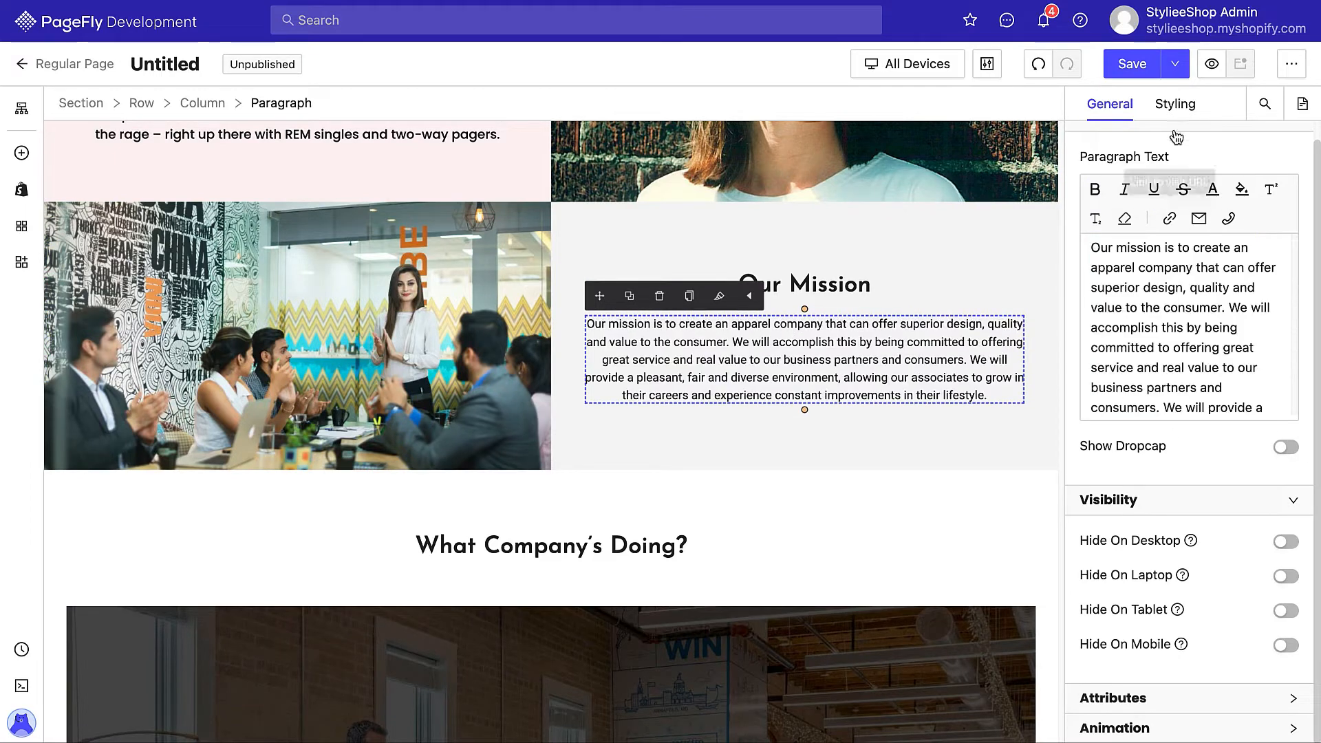
Copy the Our History paragraph's styles and apply them to the Our Mission paragraph.
click(1175, 104)
scroll(913, 418, up, 4)
click(193, 262)
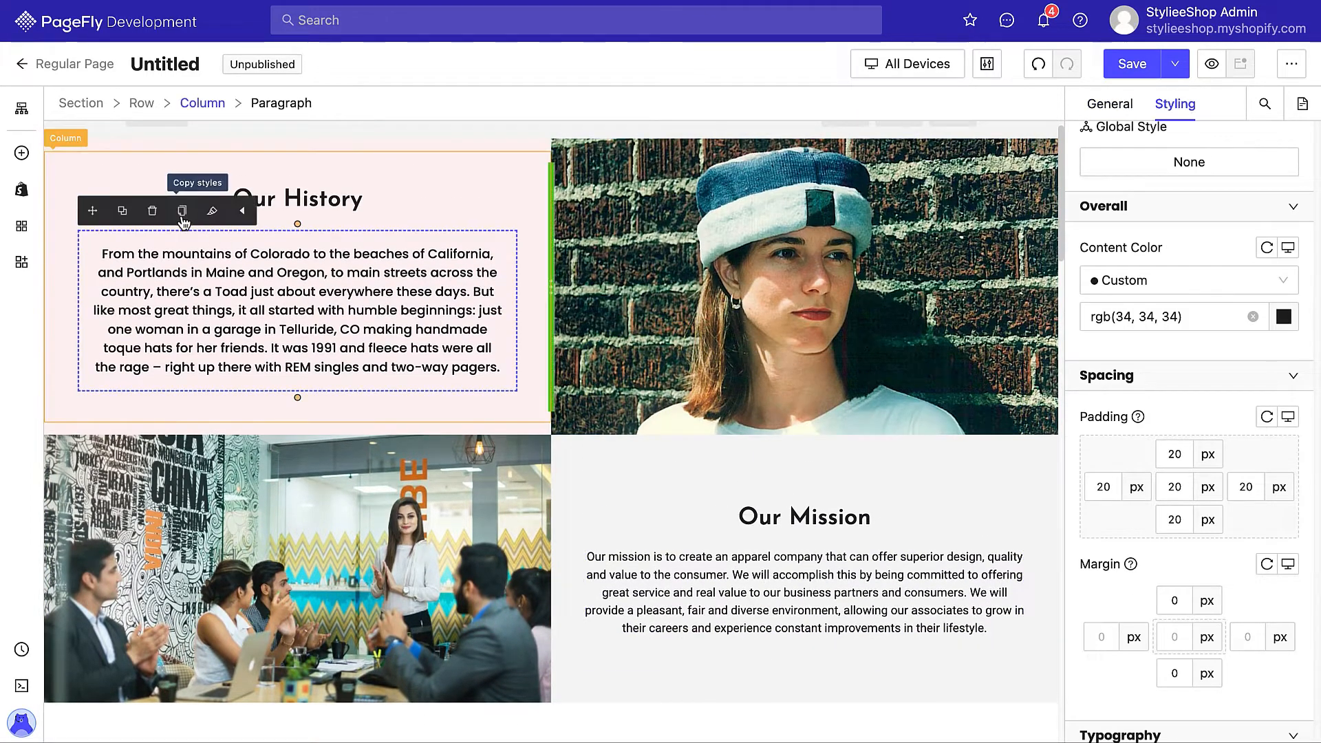
click(182, 211)
click(723, 561)
click(719, 531)
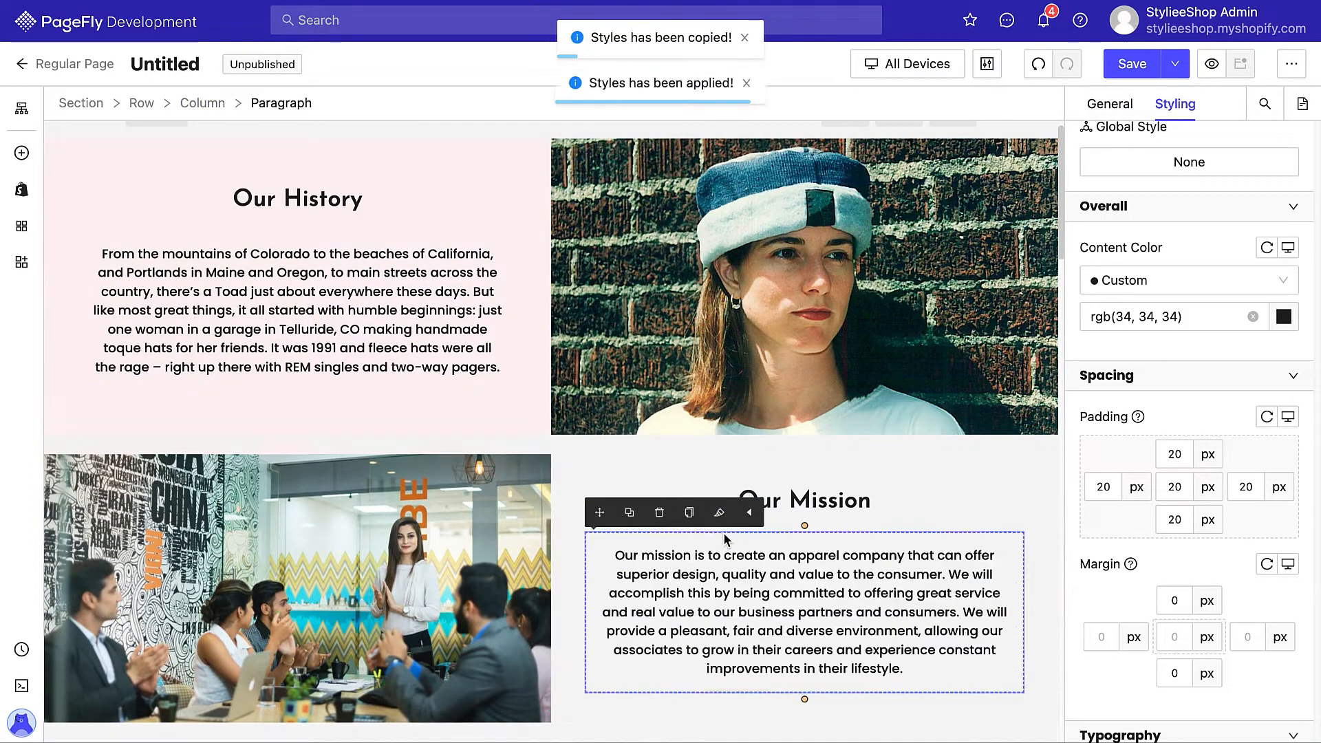
Replace the meeting image beside Our Mission with the existing photo of a hand picking cotton.
scroll(688, 523, down, 2)
click(536, 451)
click(1110, 104)
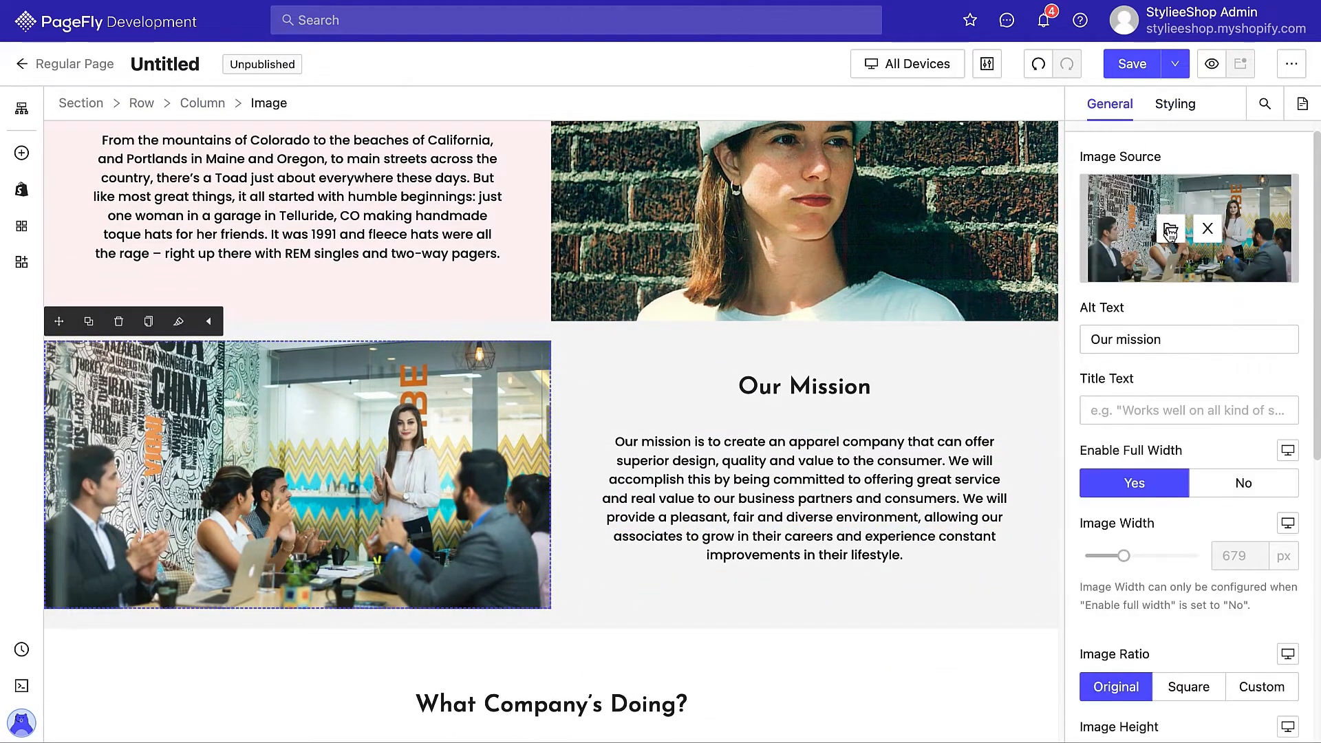
click(1171, 231)
scroll(1013, 398, down, 5)
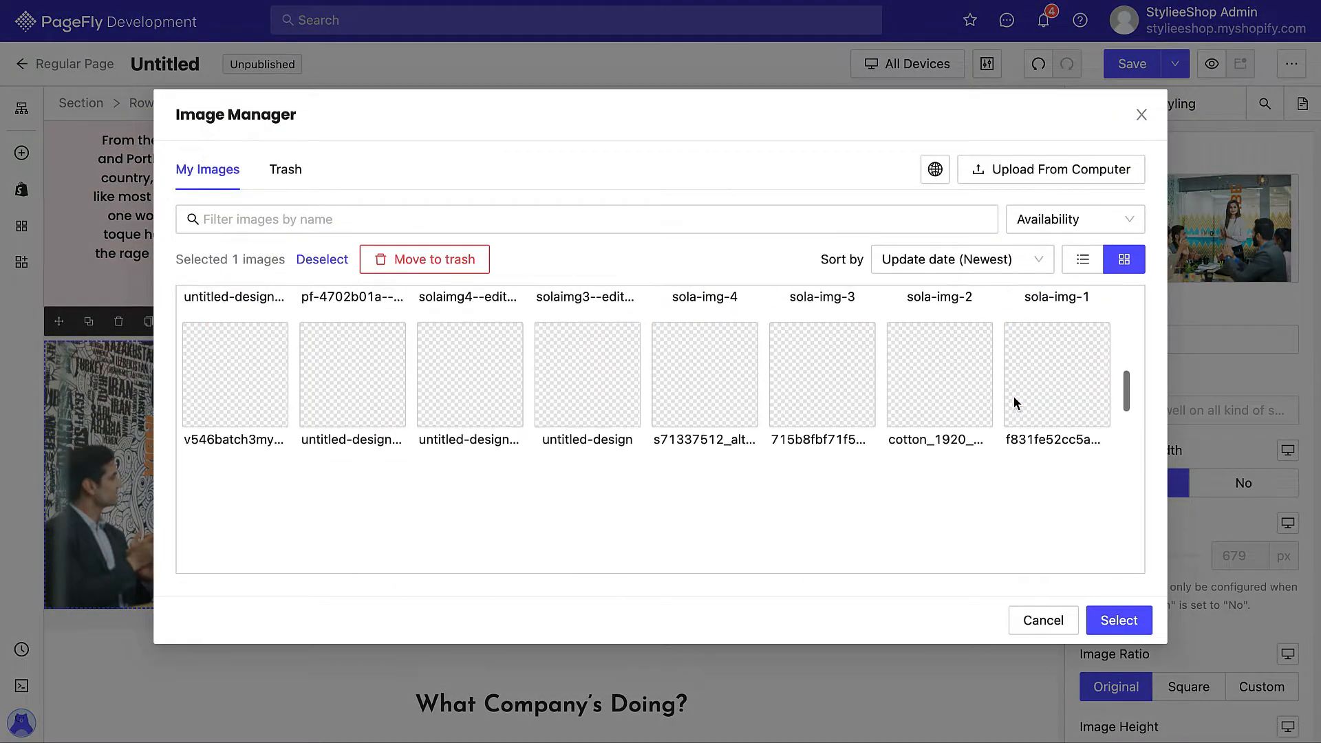
scroll(1014, 398, down, 2)
click(1118, 619)
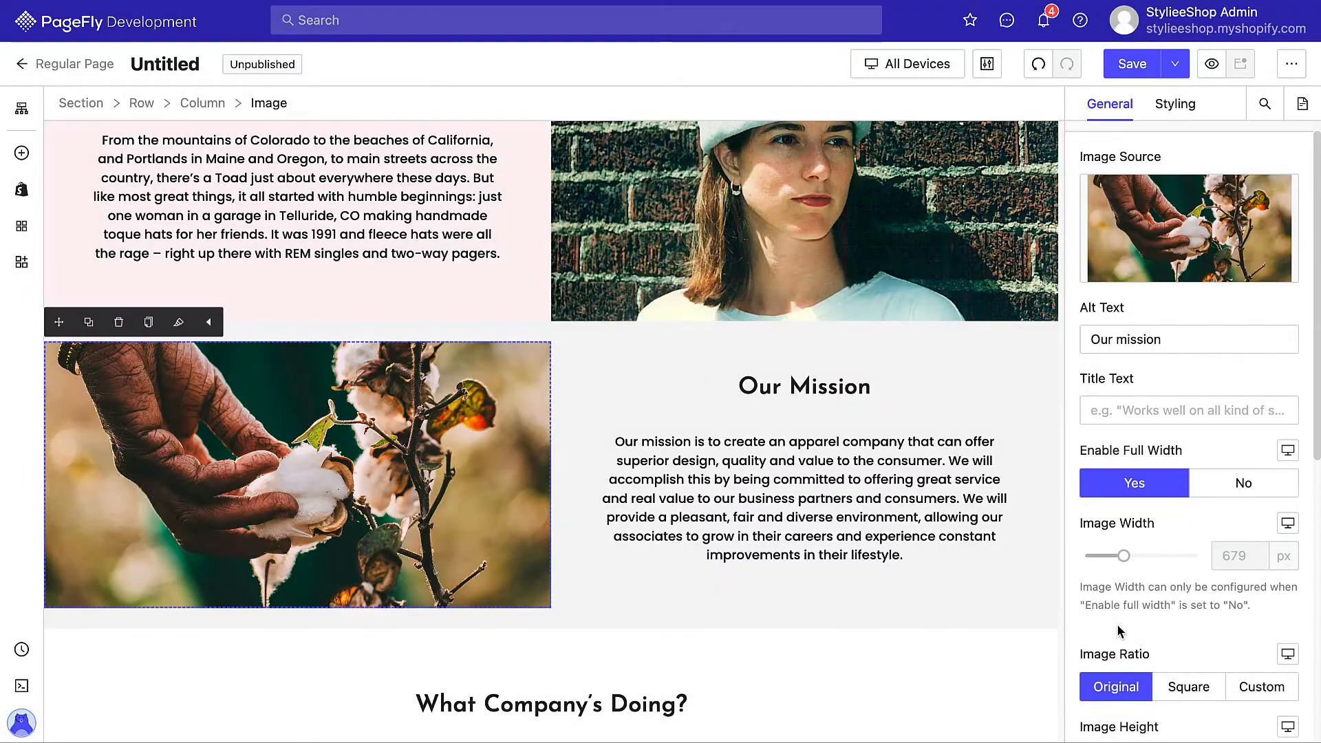
Turn off full width for the Our Mission image and size it 989 px wide by 425 px high with a custom ratio.
scroll(1185, 330, down, 2)
click(1242, 349)
drag(1114, 422, 1147, 431)
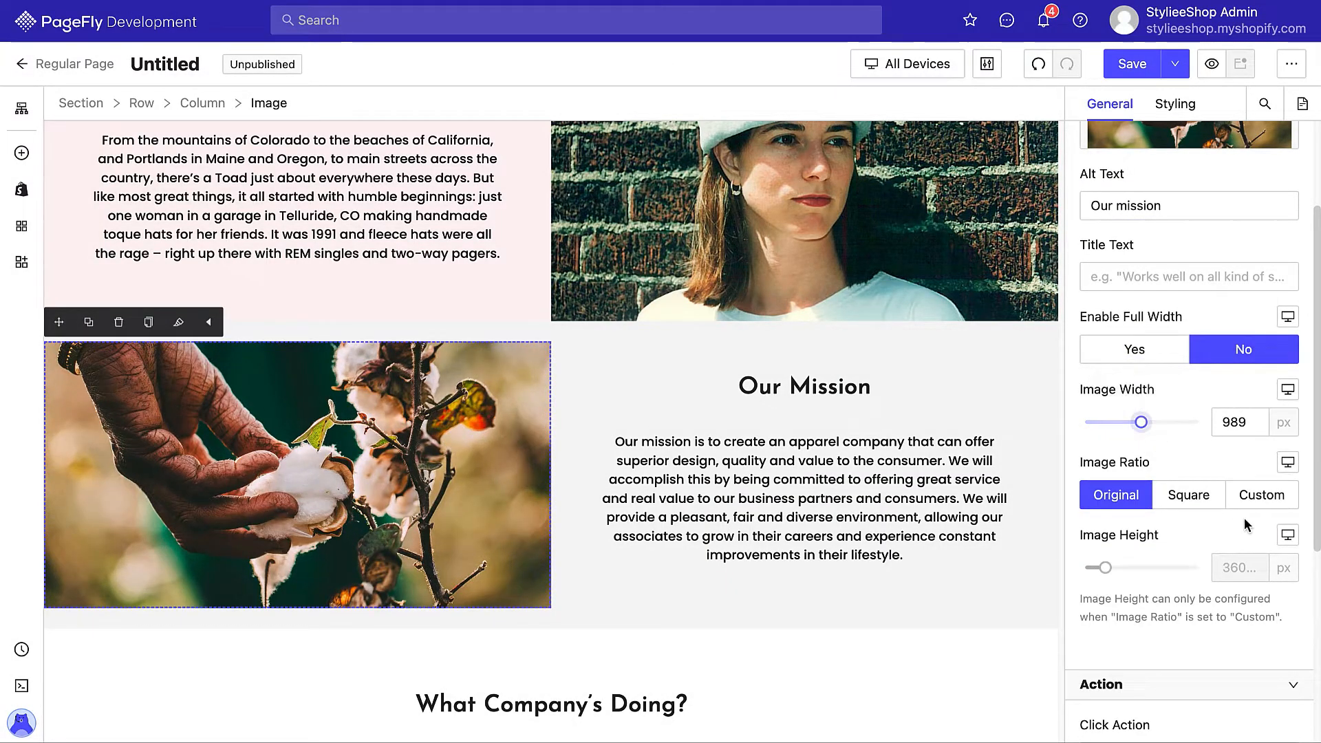
click(1255, 496)
drag(1106, 569, 1109, 568)
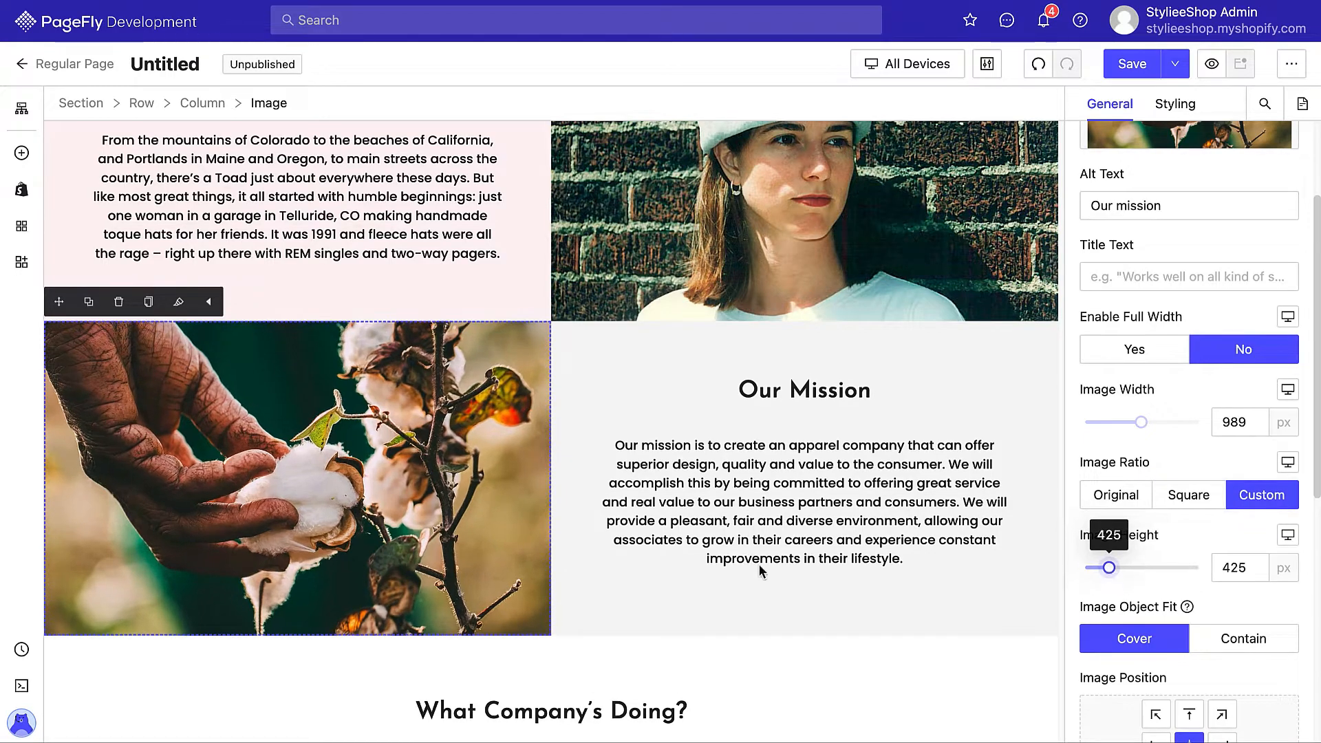
Copy the Our History row's styles and apply them to the Our Mission row.
scroll(750, 563, down, 1)
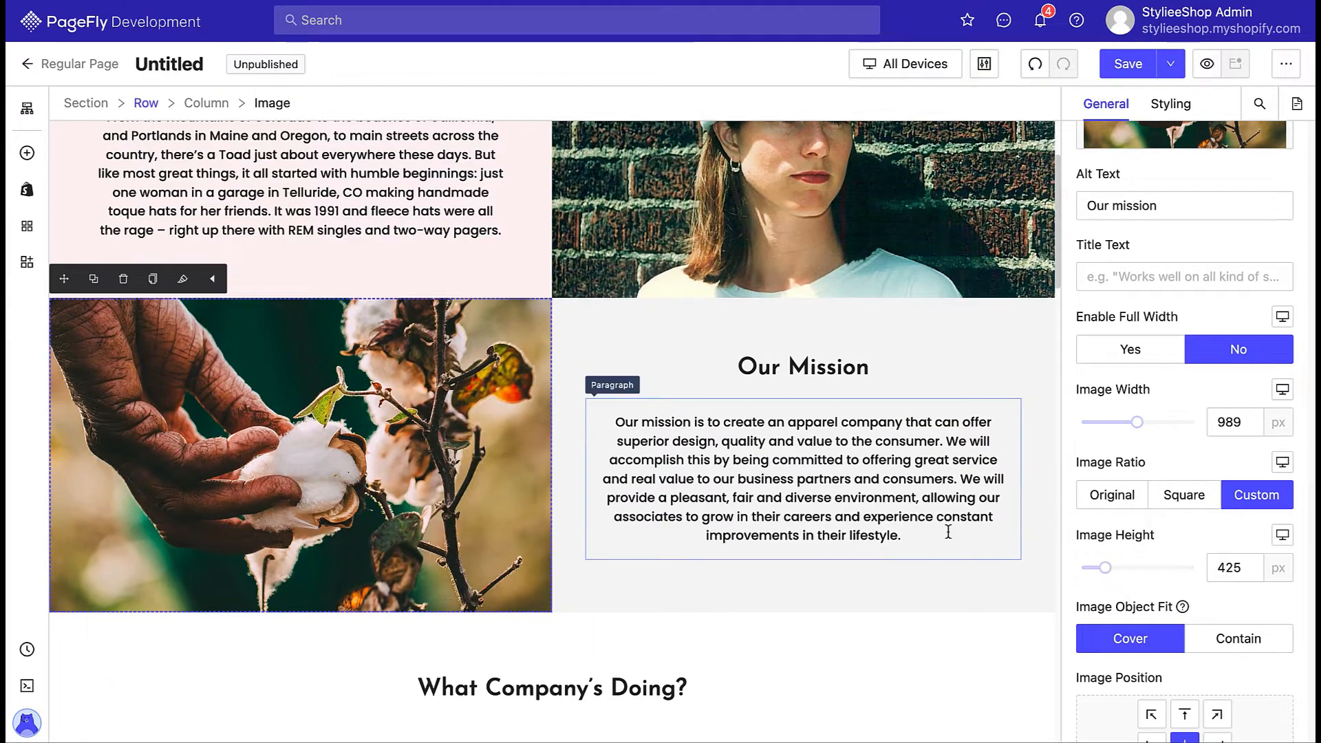
scroll(946, 530, down, 1)
click(372, 257)
click(146, 103)
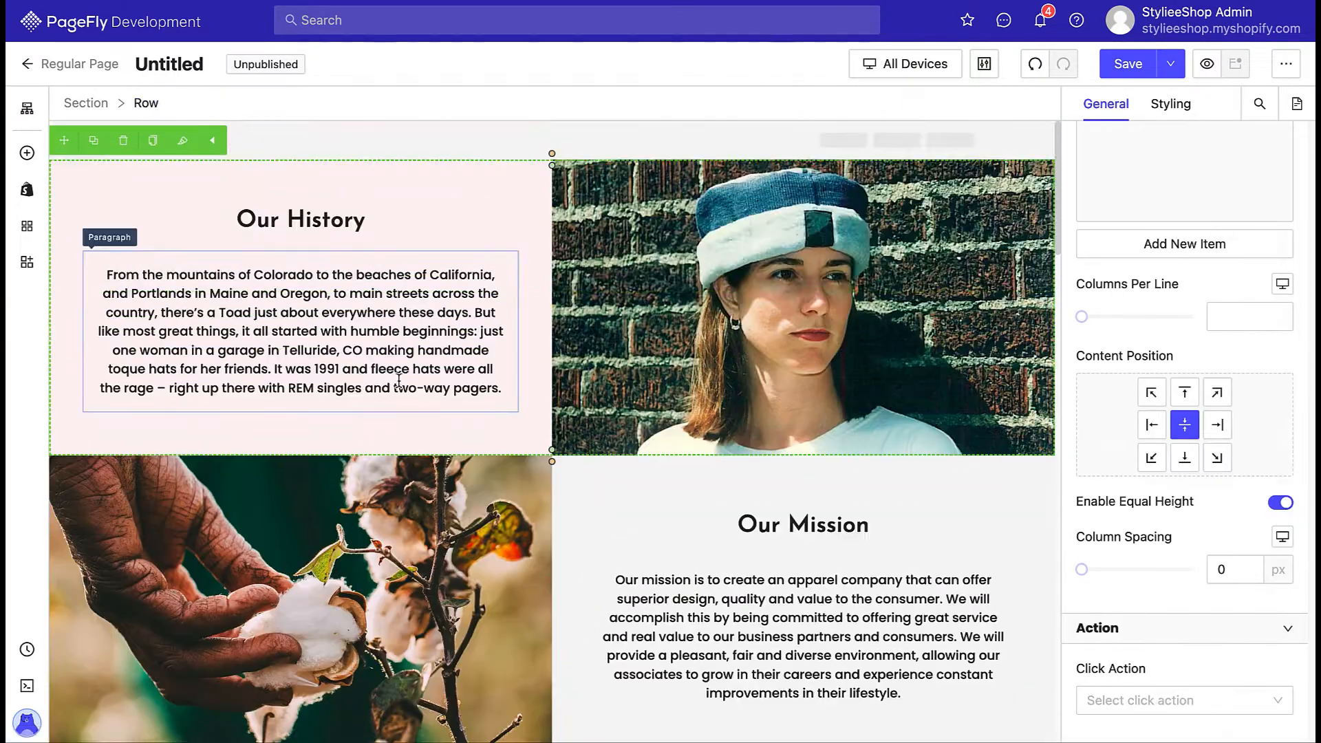
click(154, 140)
scroll(639, 377, down, 3)
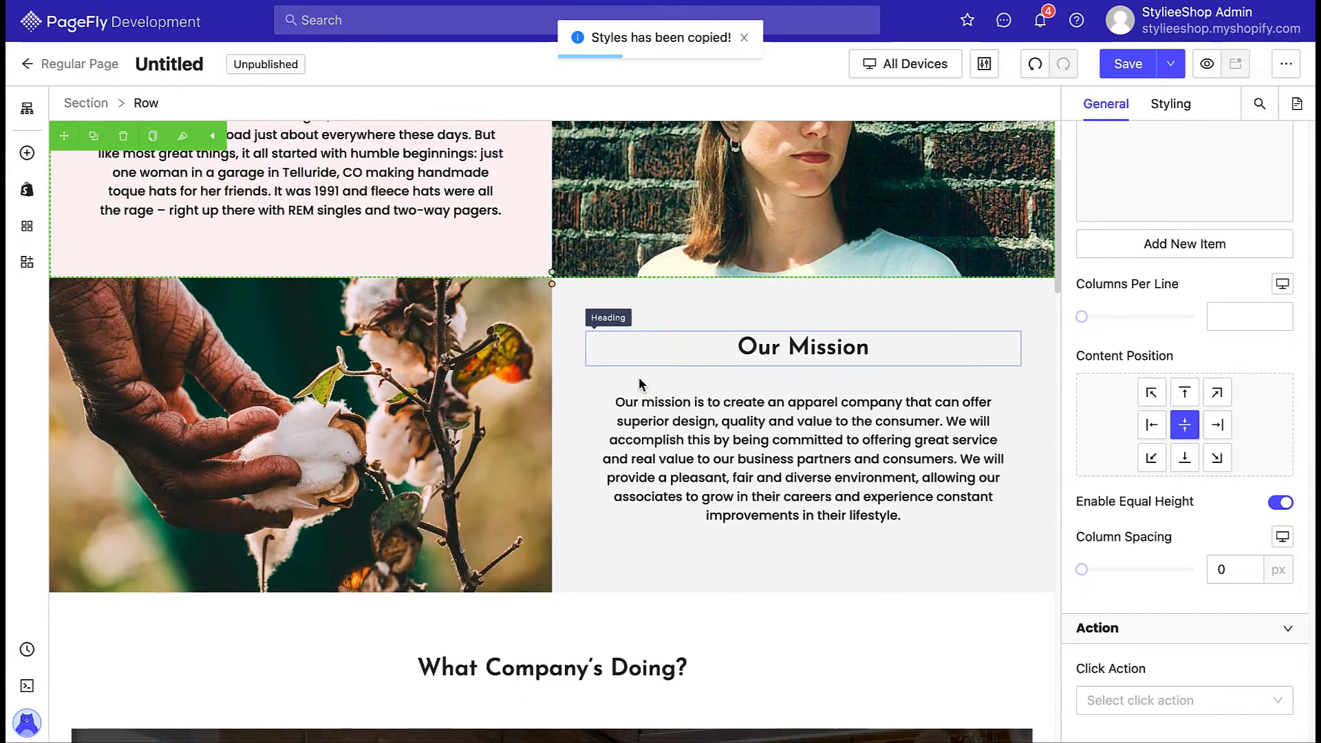
click(577, 583)
click(148, 105)
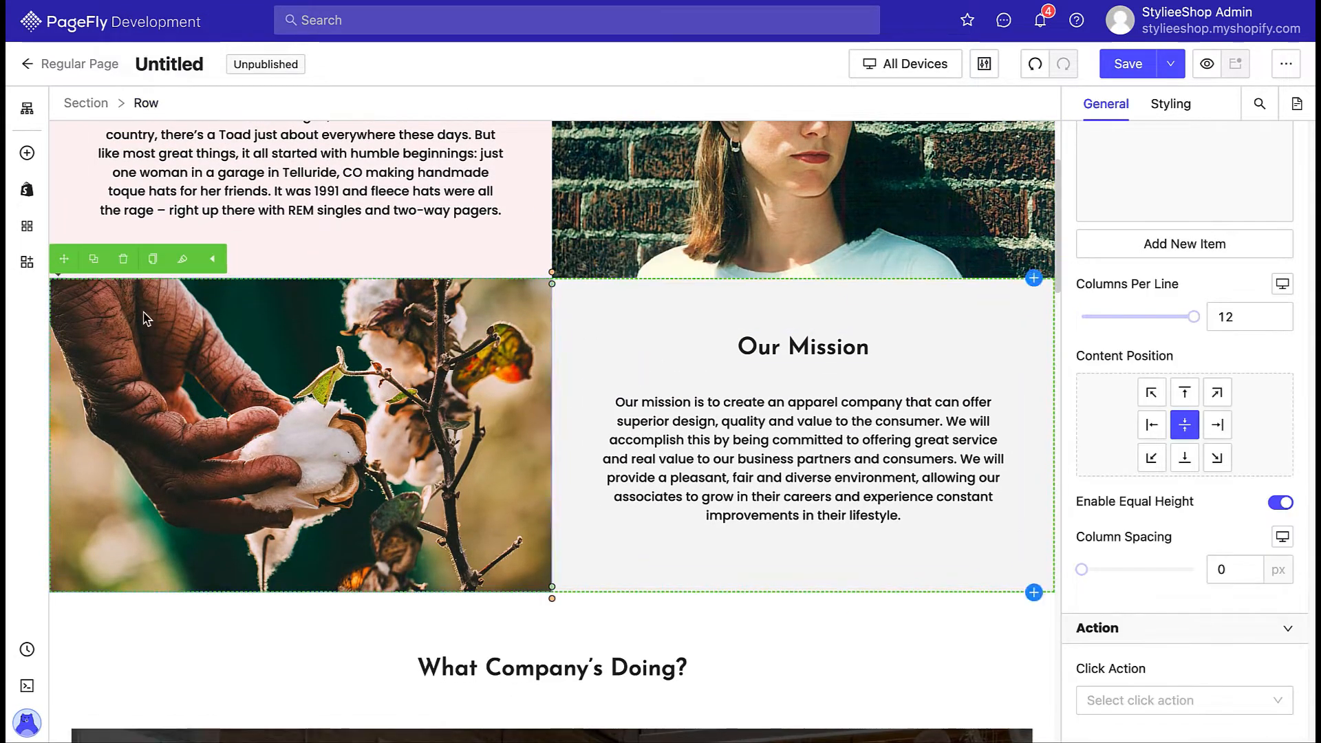
click(182, 259)
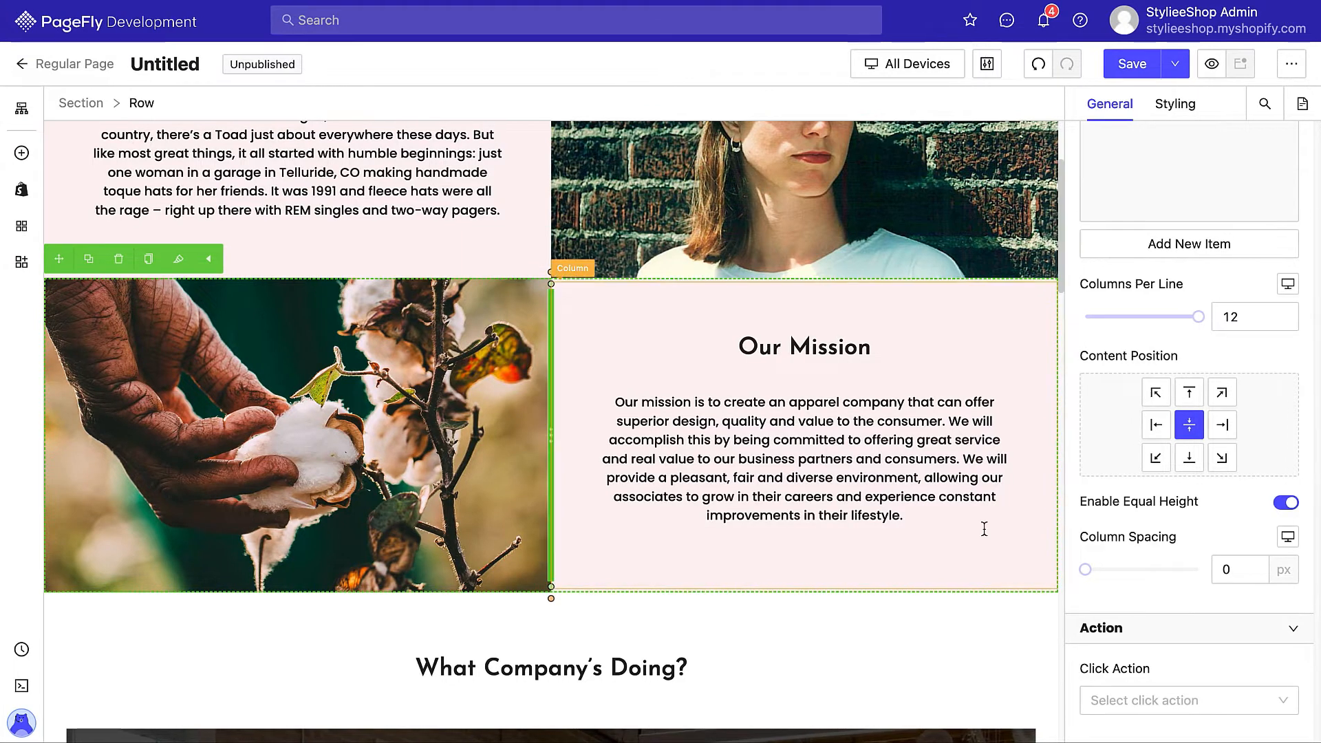
Change the "What Company's Doing?" heading above the video to "Know more about us".
scroll(856, 633, down, 5)
scroll(858, 638, down, 2)
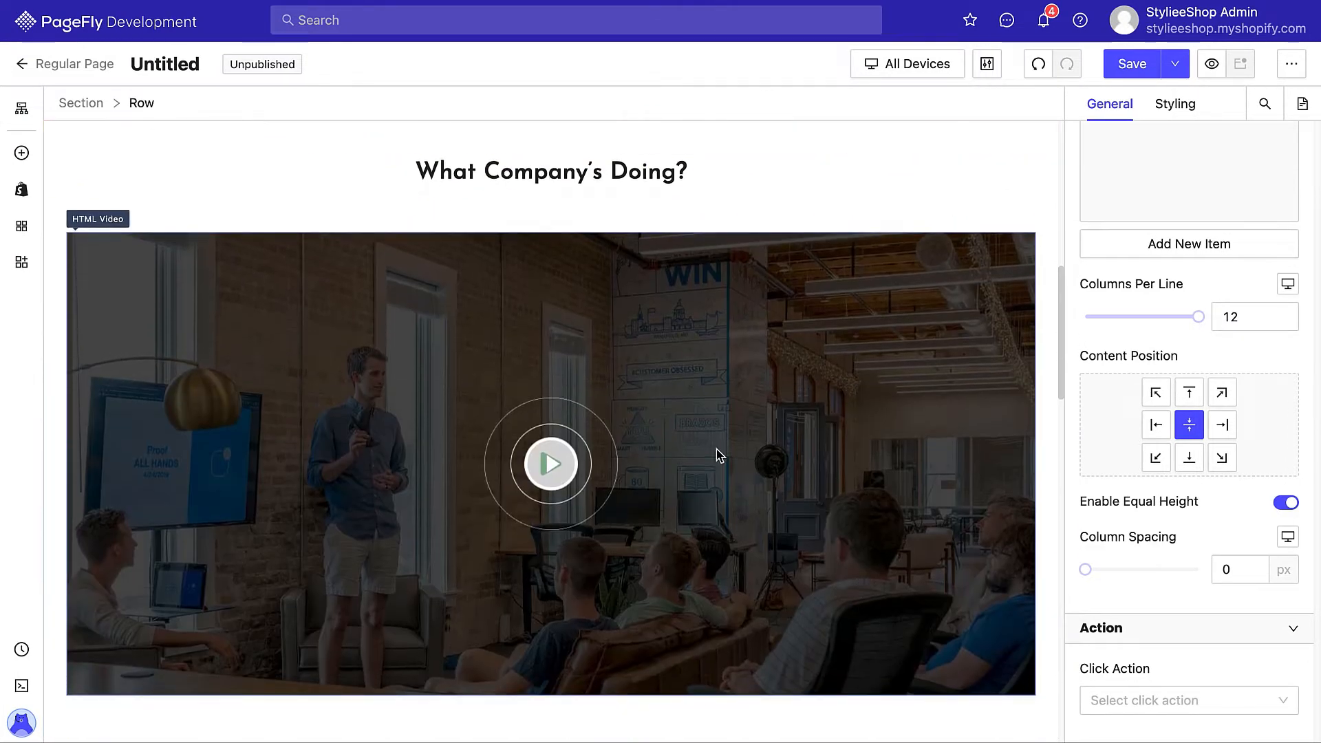
click(608, 178)
click(634, 316)
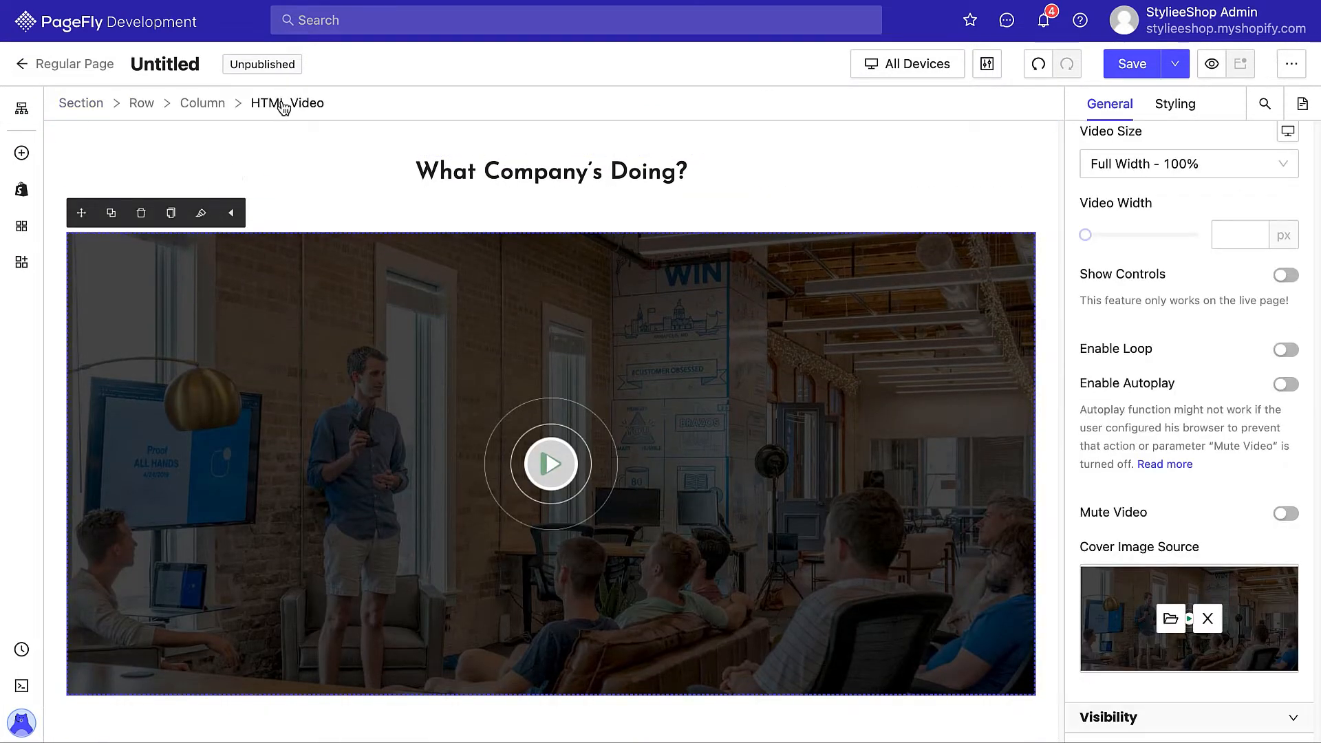
scroll(1047, 424, up, 1)
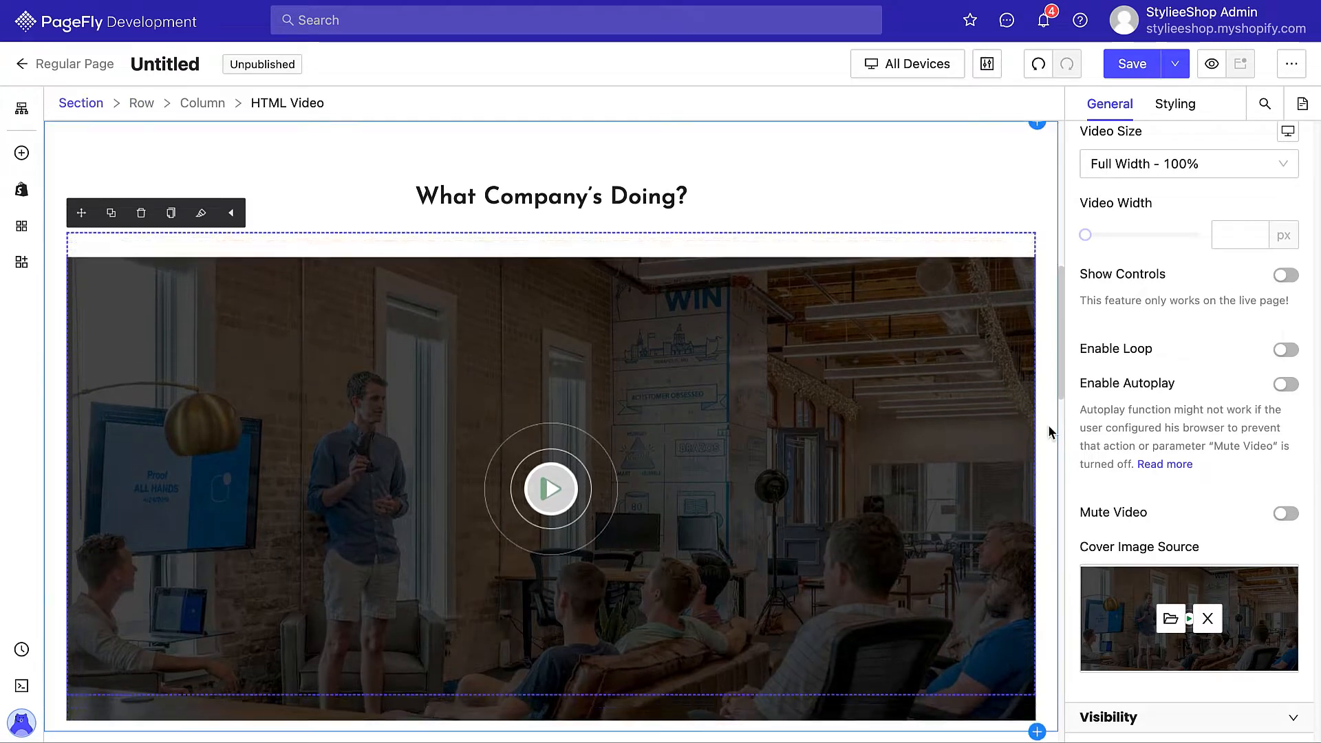
click(671, 198)
scroll(1102, 231, up, 2)
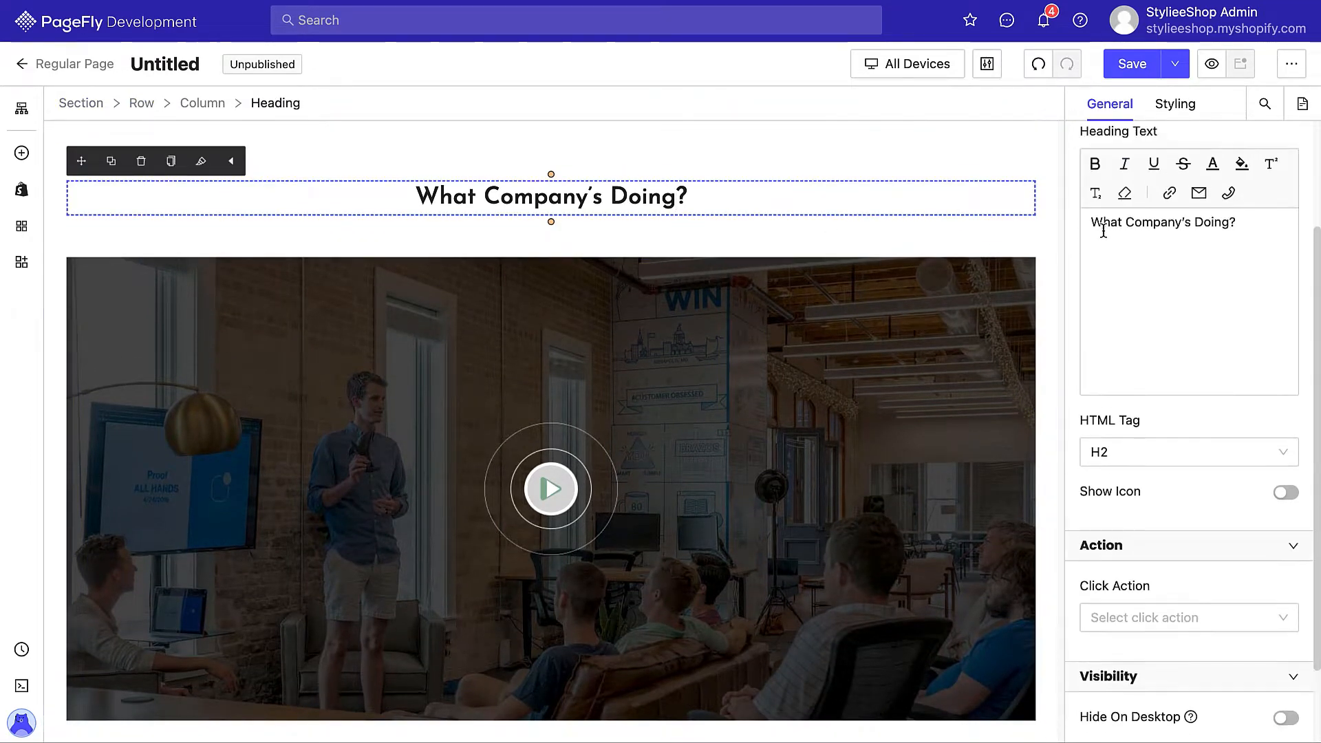
scroll(1102, 231, up, 1)
drag(1088, 270, 1241, 274)
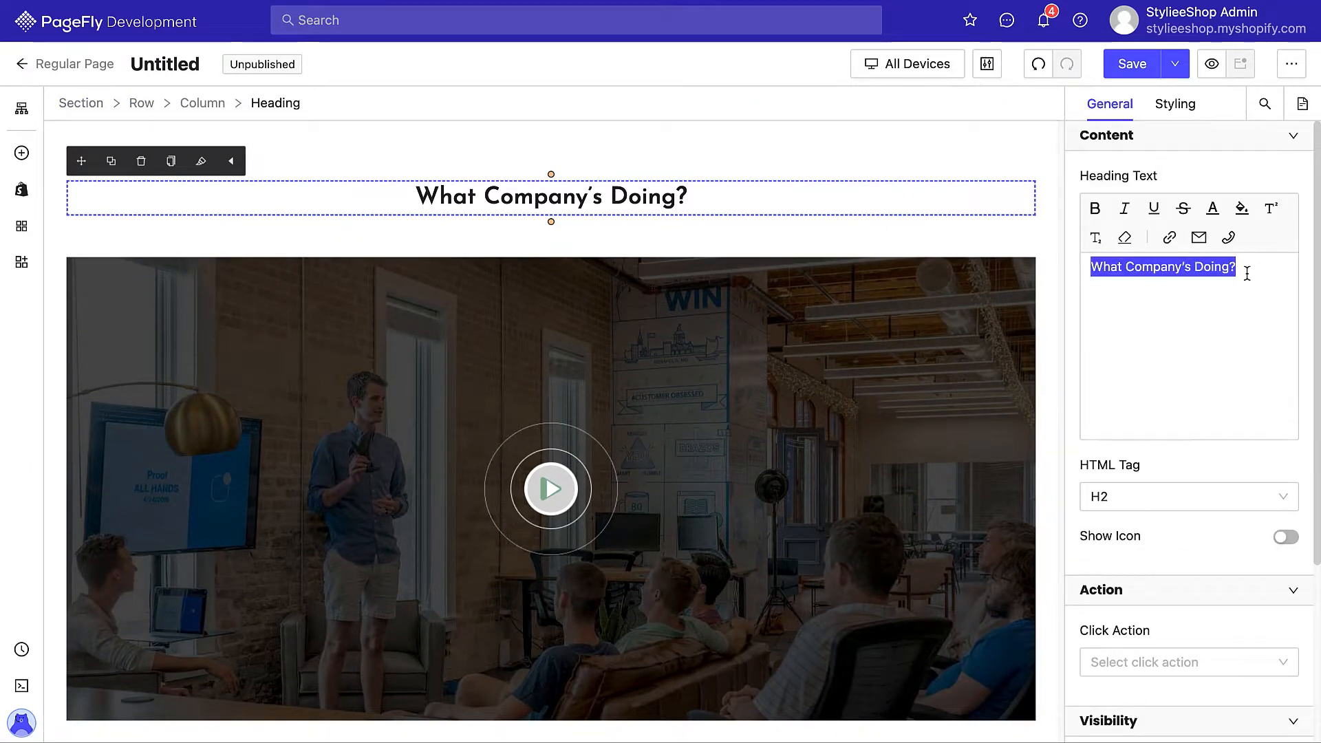
text(Know more about us)
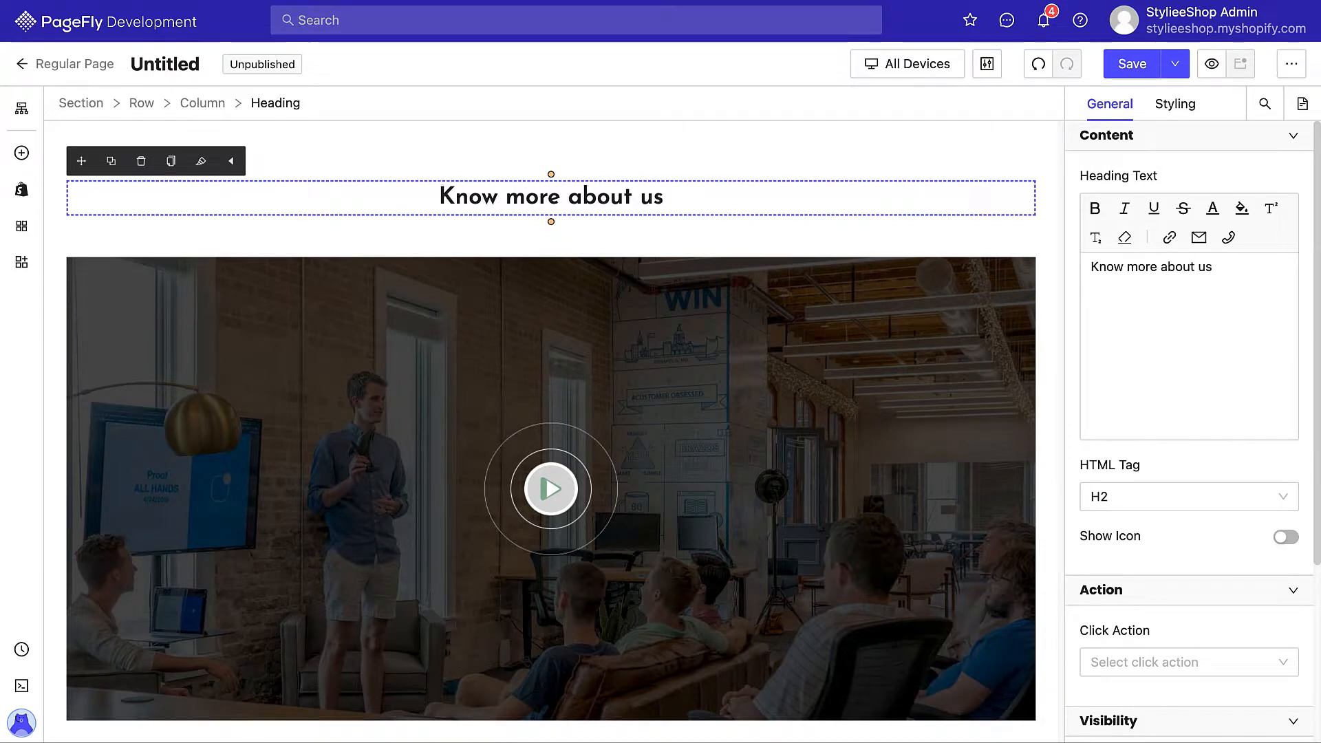
Replace the HTML video under "Know more about us" with the DIOR video file found by searching the computer.
scroll(1054, 307, down, 1)
click(916, 333)
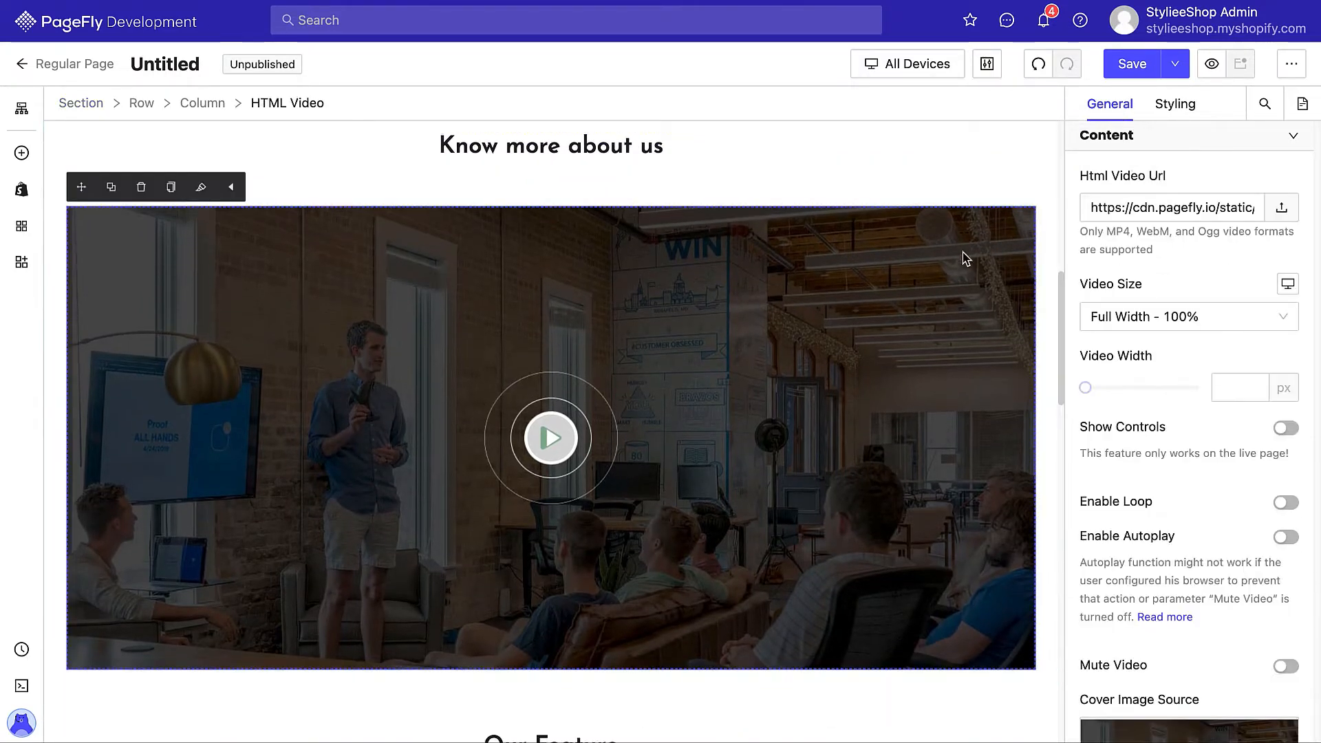
click(1279, 211)
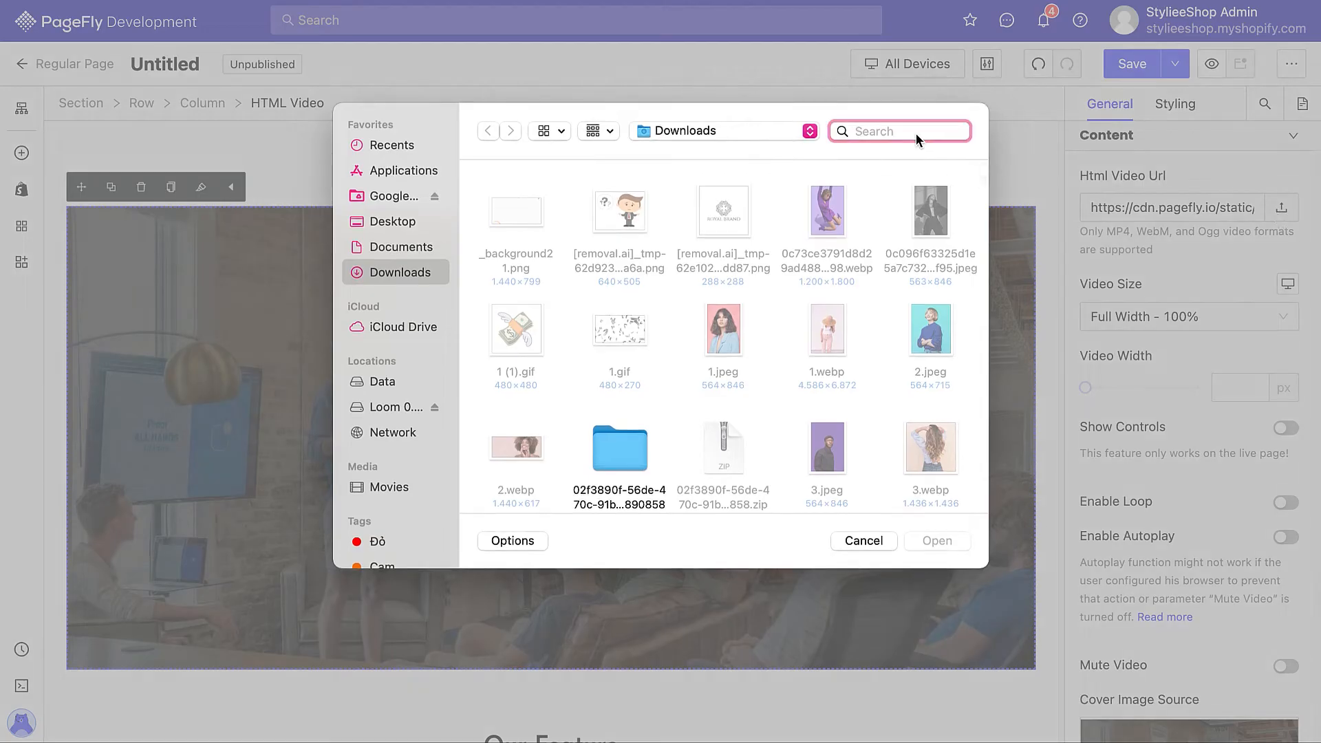
text(DIOR)
key(Return)
double_click(530, 278)
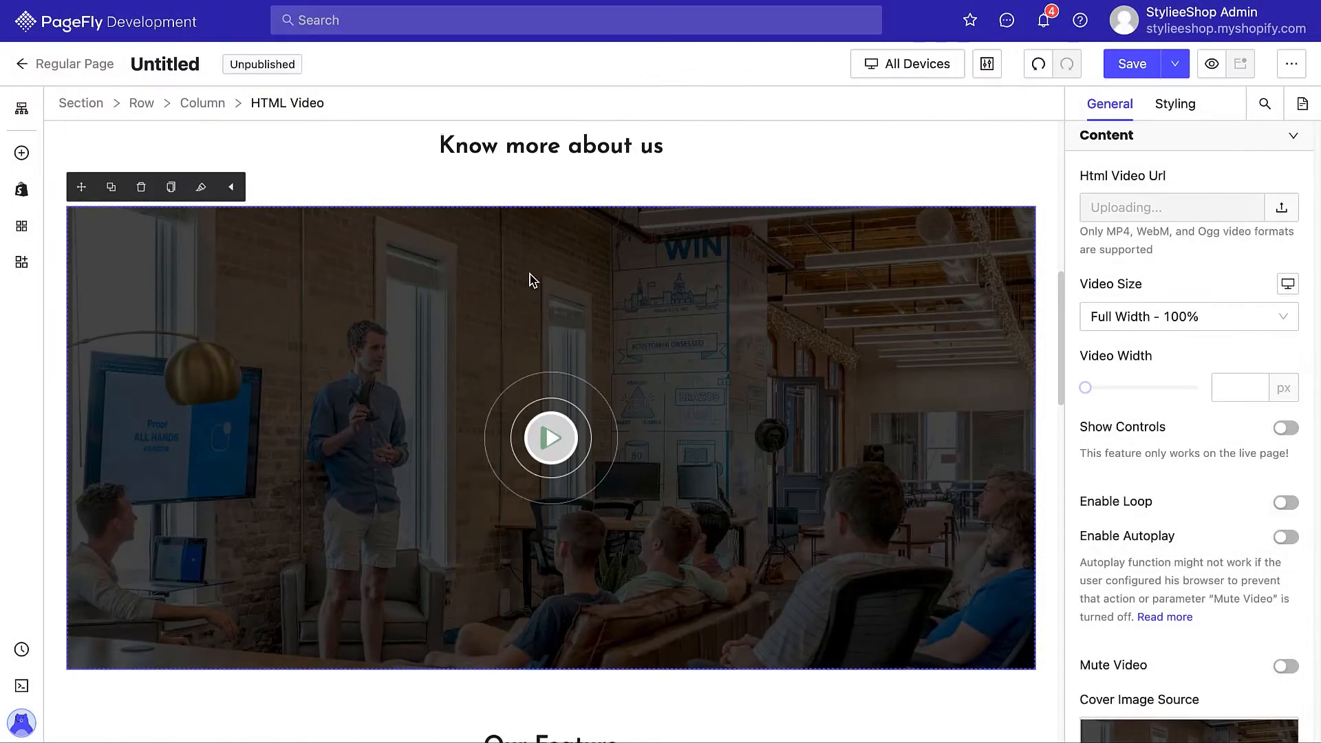
Change the video size from full width to Custom Size with a width of 1298 px.
click(1163, 323)
click(1162, 383)
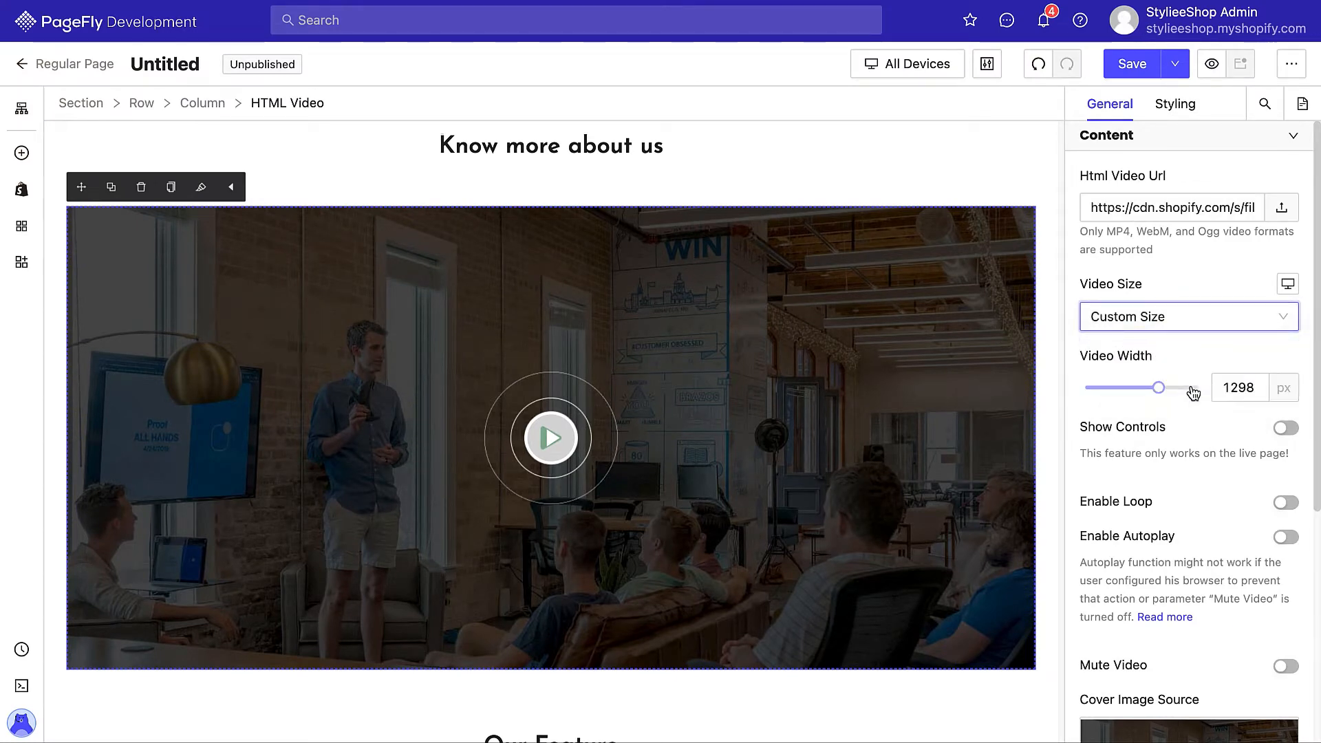
mouse_move(1159, 389)
mouse_down()
mouse_move(1147, 387)
mouse_move(1159, 386)
mouse_up()
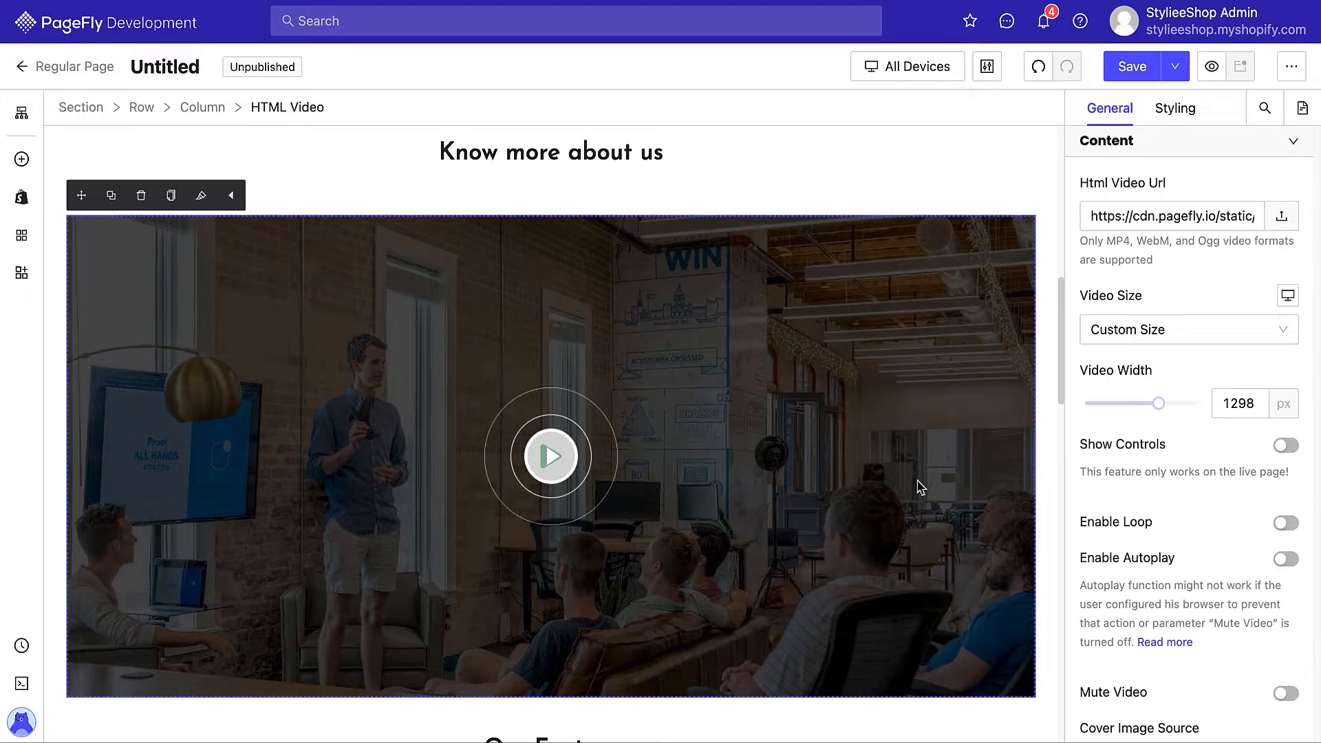
Replace the video's cover image with the existing dior image from the image library.
scroll(920, 487, down, 1)
scroll(1154, 483, down, 6)
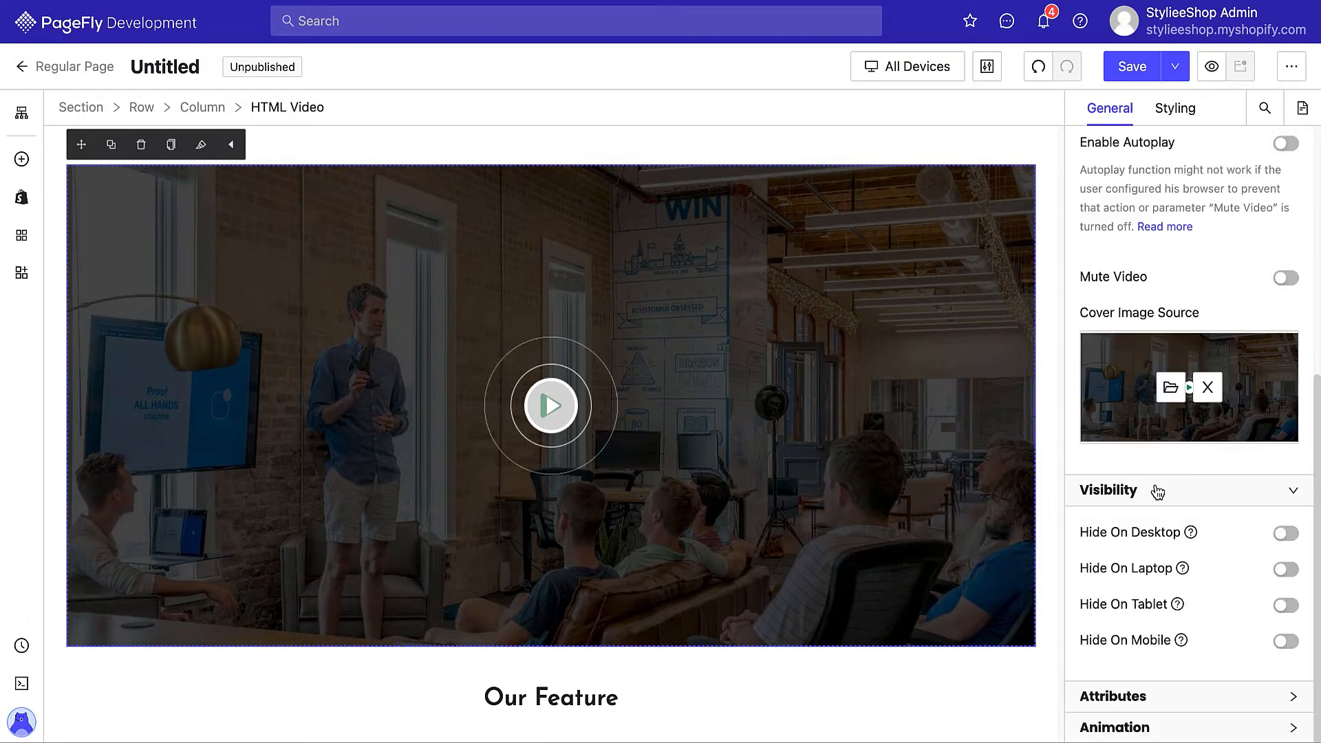
click(1170, 388)
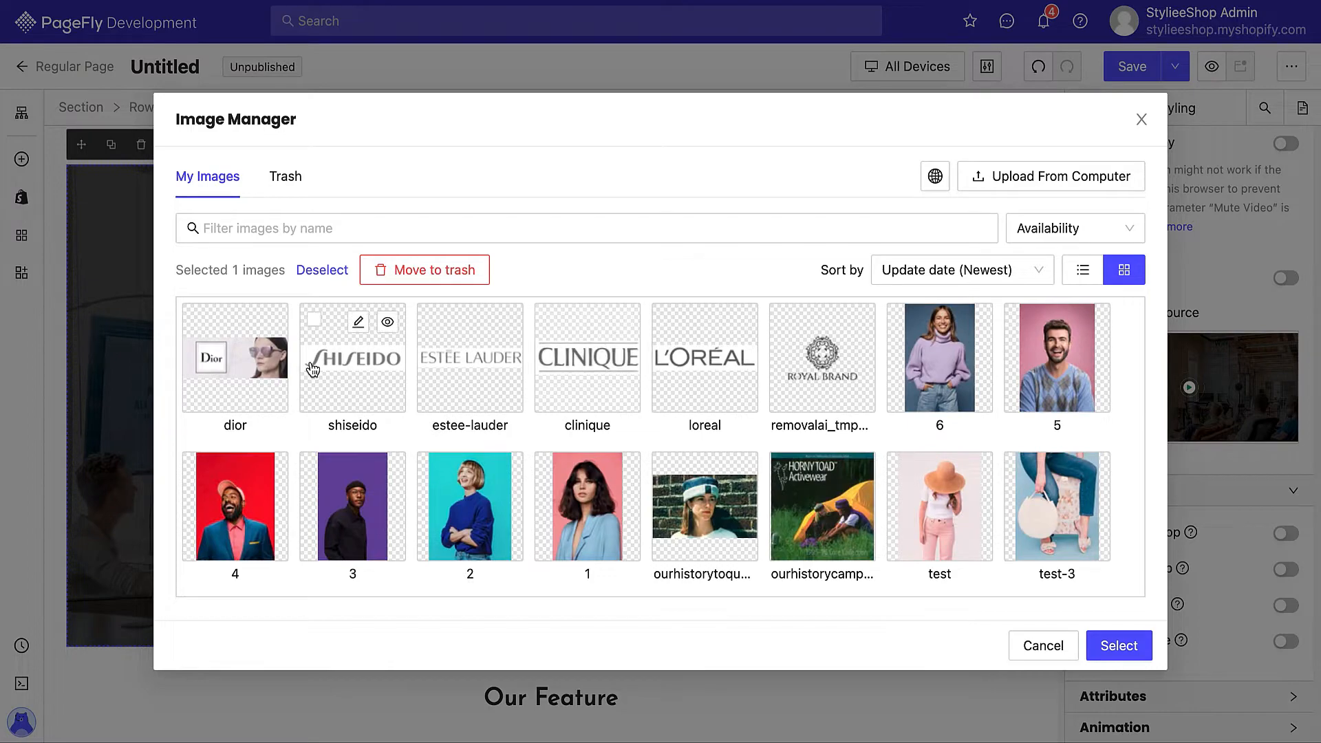
click(227, 358)
click(1118, 646)
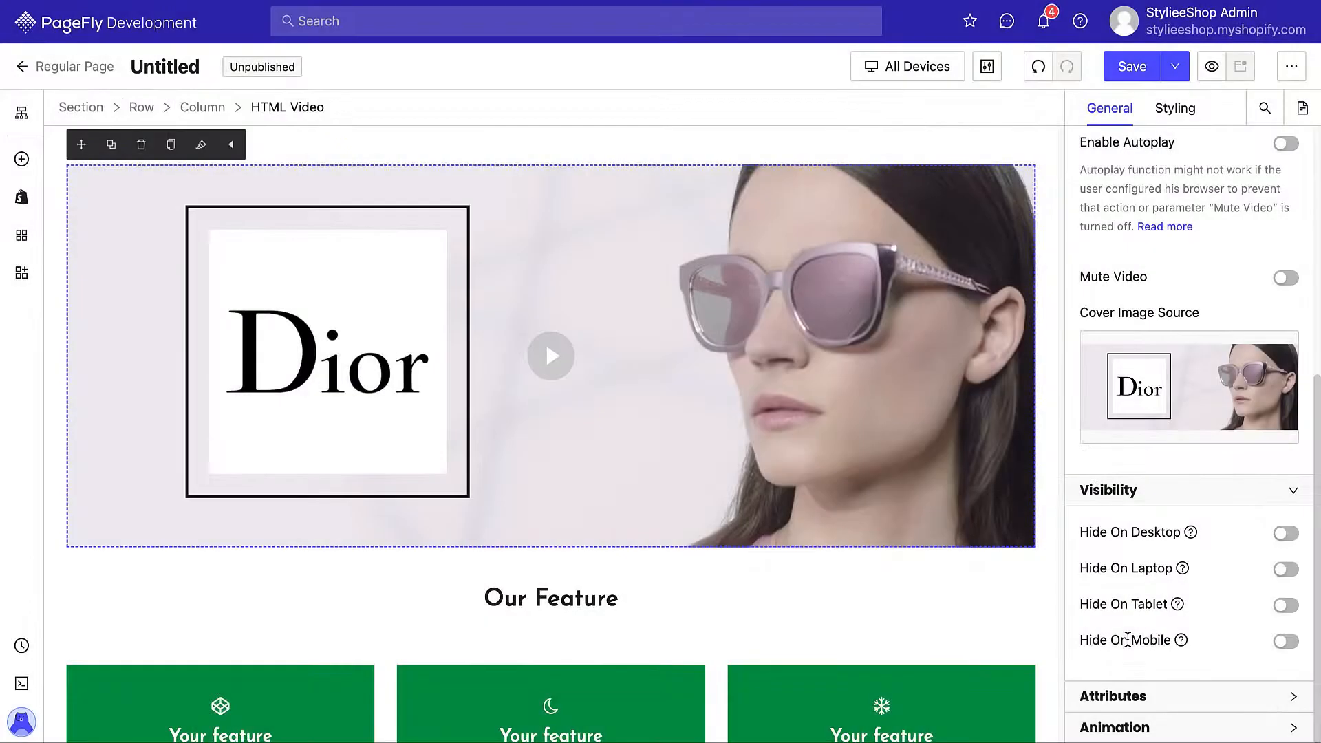
scroll(983, 588, up, 2)
scroll(982, 588, up, 1)
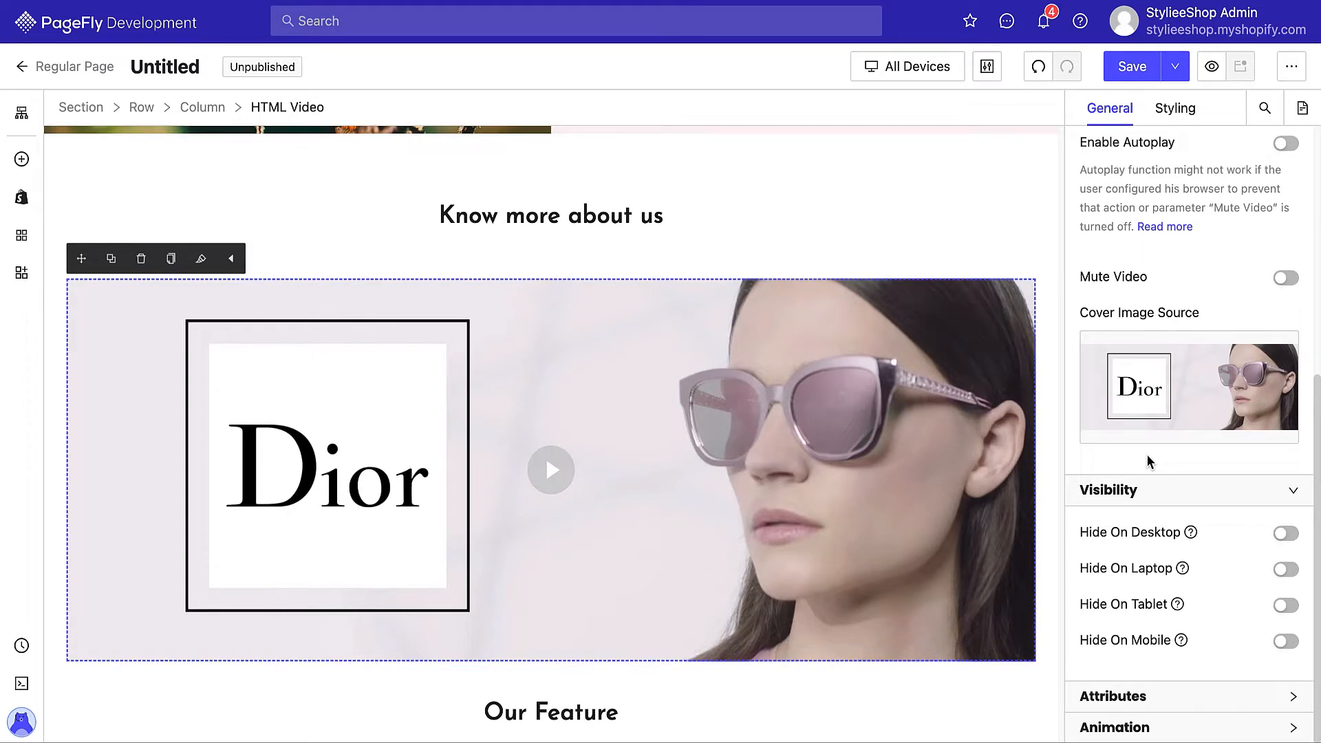
Examine the structure of the Our Feature section, including its heading, feature cards and content list.
click(1046, 543)
scroll(1046, 543, down, 3)
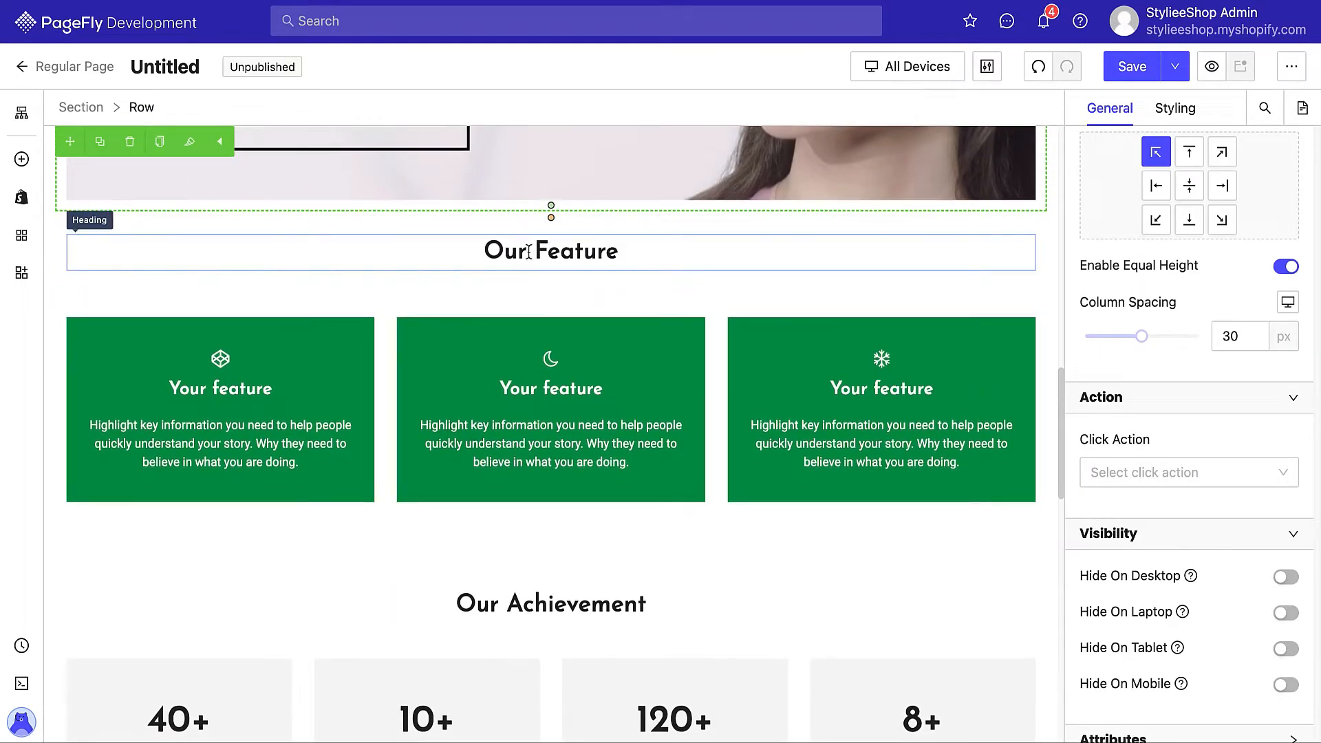
click(549, 251)
click(341, 364)
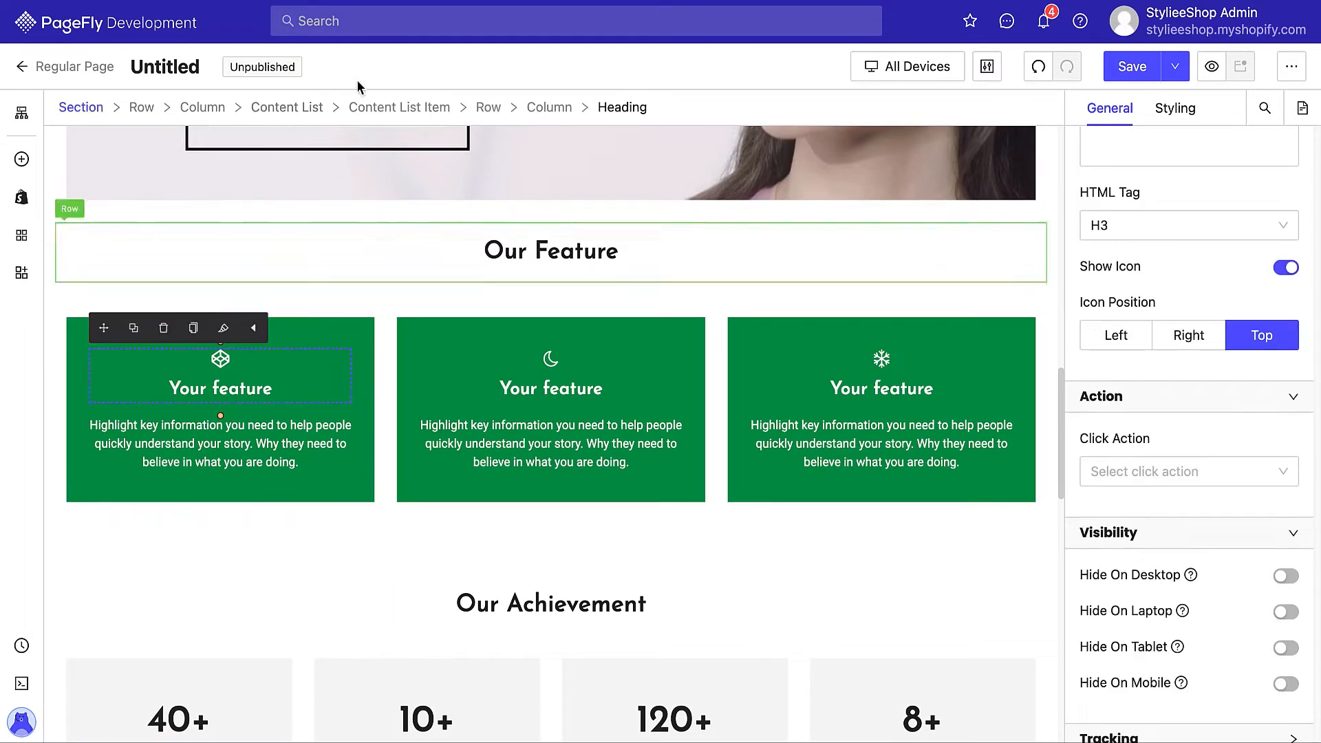
click(286, 108)
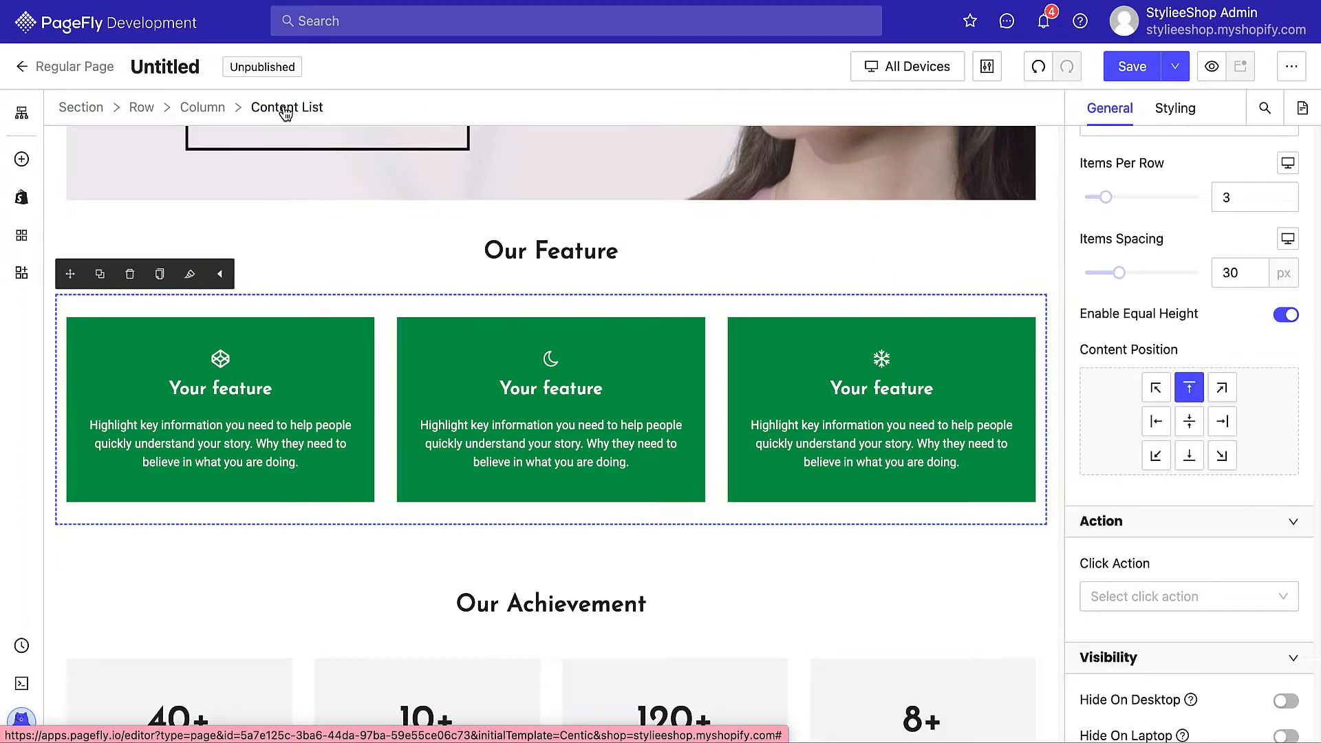
click(1029, 265)
click(1054, 297)
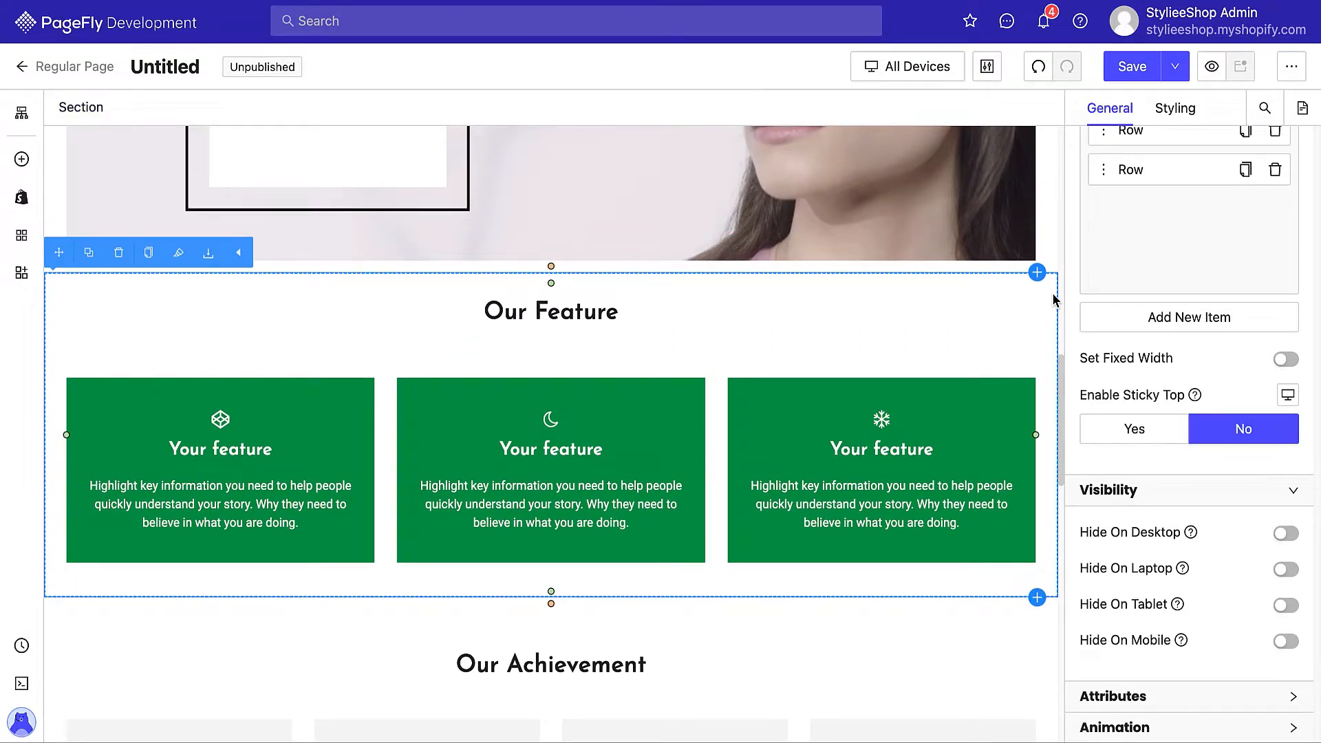
Duplicate items in the Our Feature content list to make six feature cards in total.
click(1011, 399)
click(287, 108)
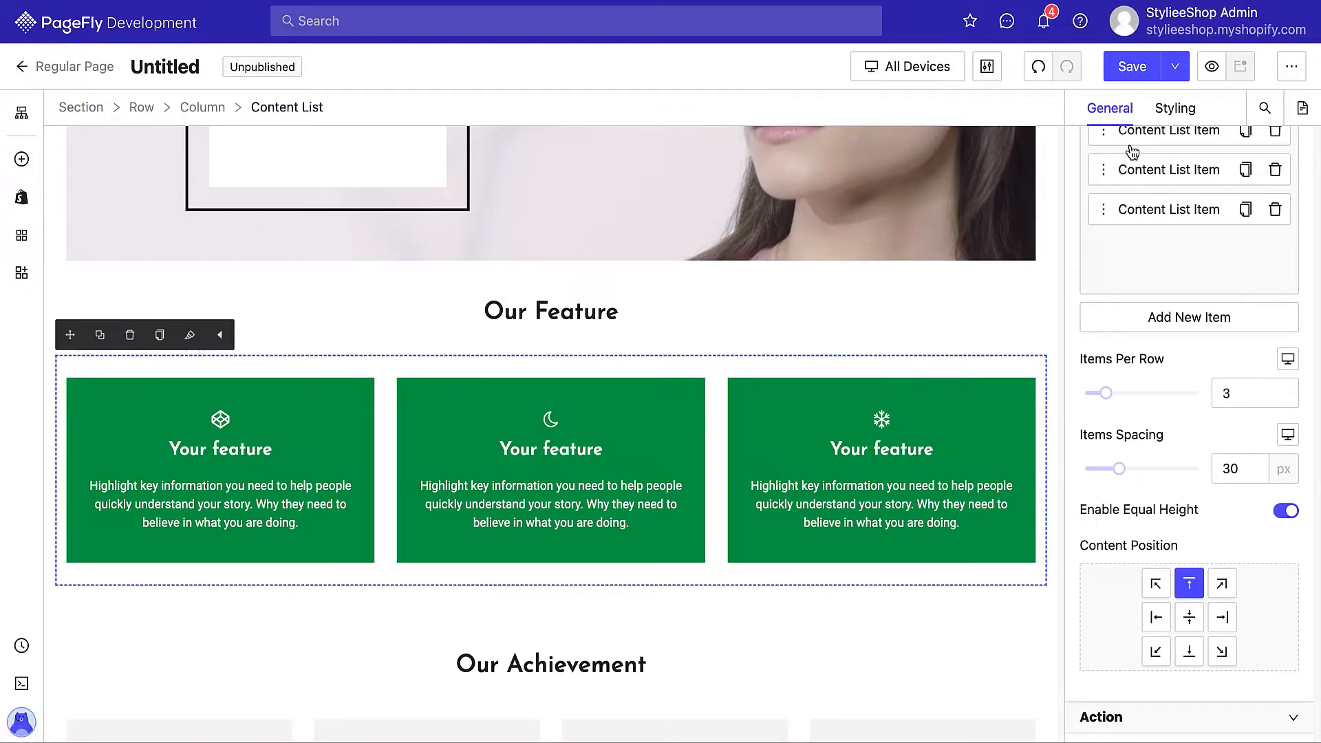
scroll(1149, 186, up, 2)
click(1245, 309)
click(1245, 346)
click(1241, 383)
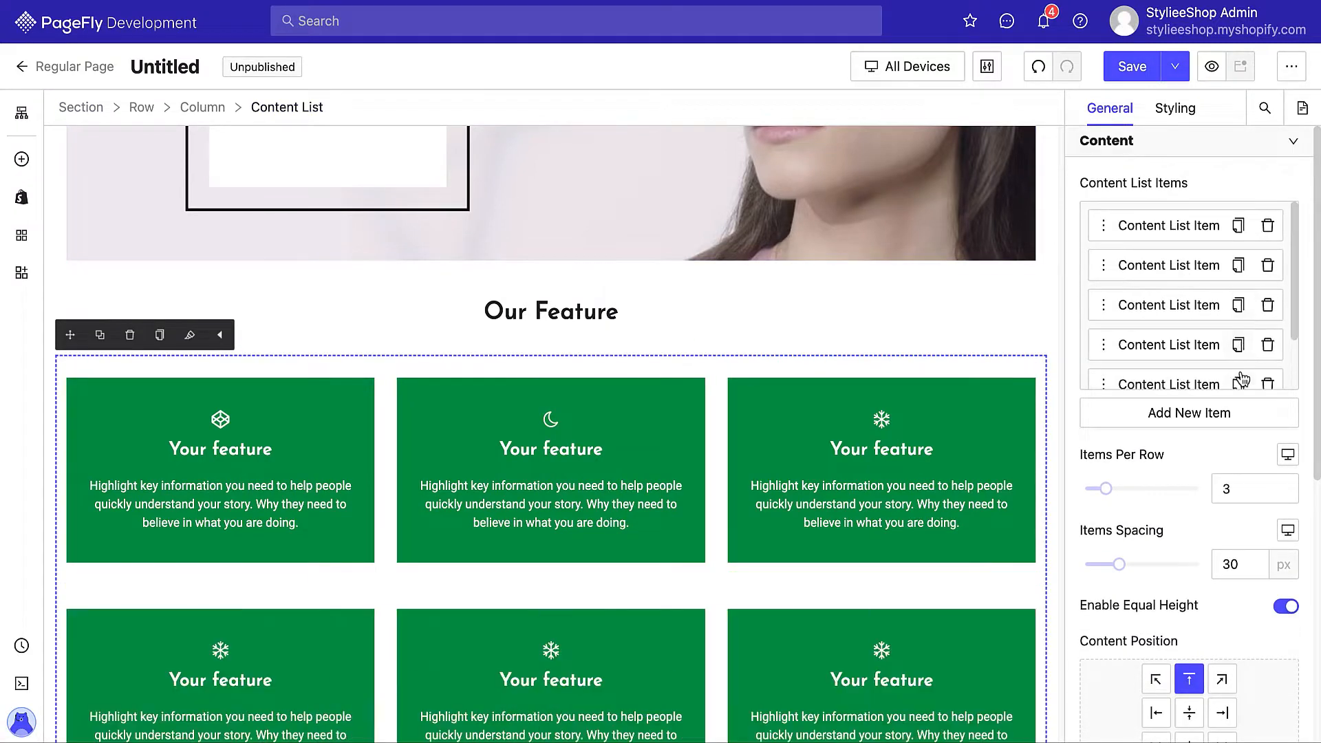
click(1241, 383)
scroll(987, 439, down, 2)
scroll(1271, 320, down, 2)
click(1268, 313)
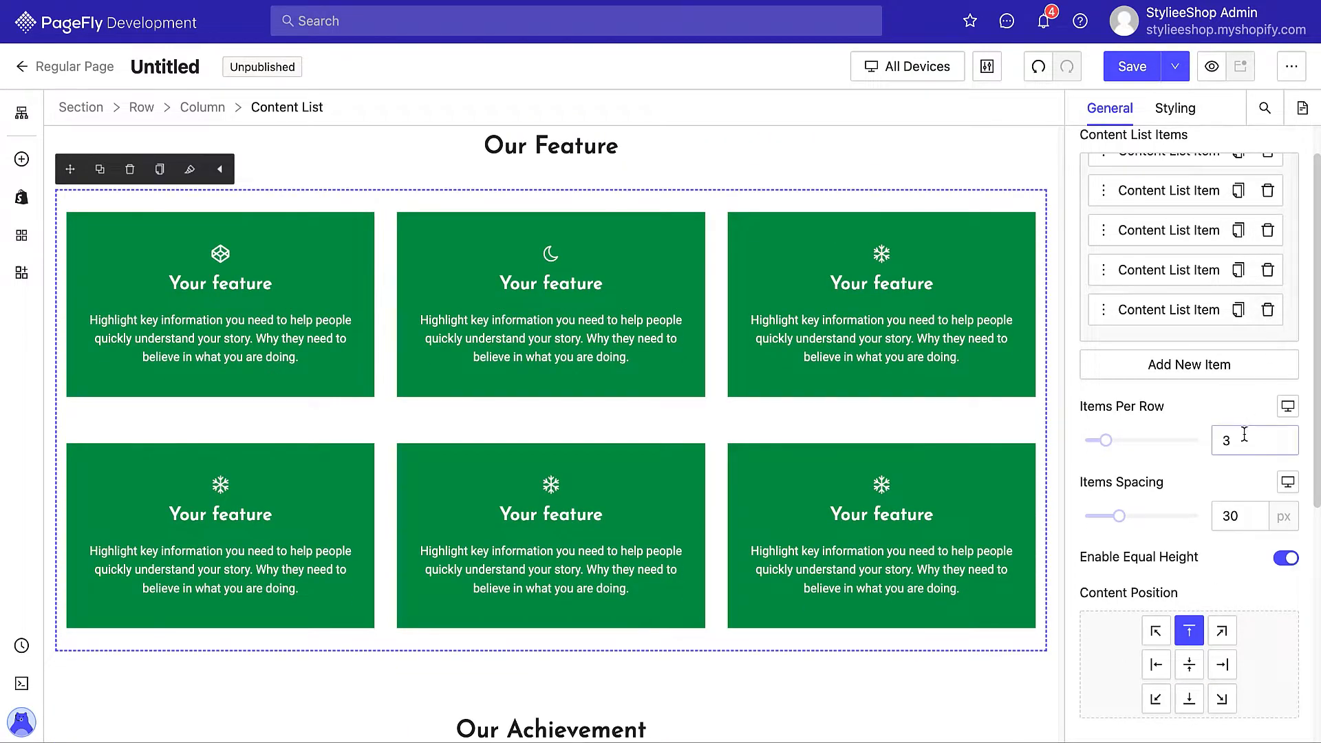
Try 2 and 1 items per row for the feature cards, and set the value back to 3.
key(BackSpace)
text(2)
key(BackSpace)
text(1)
key(BackSpace)
text(3)
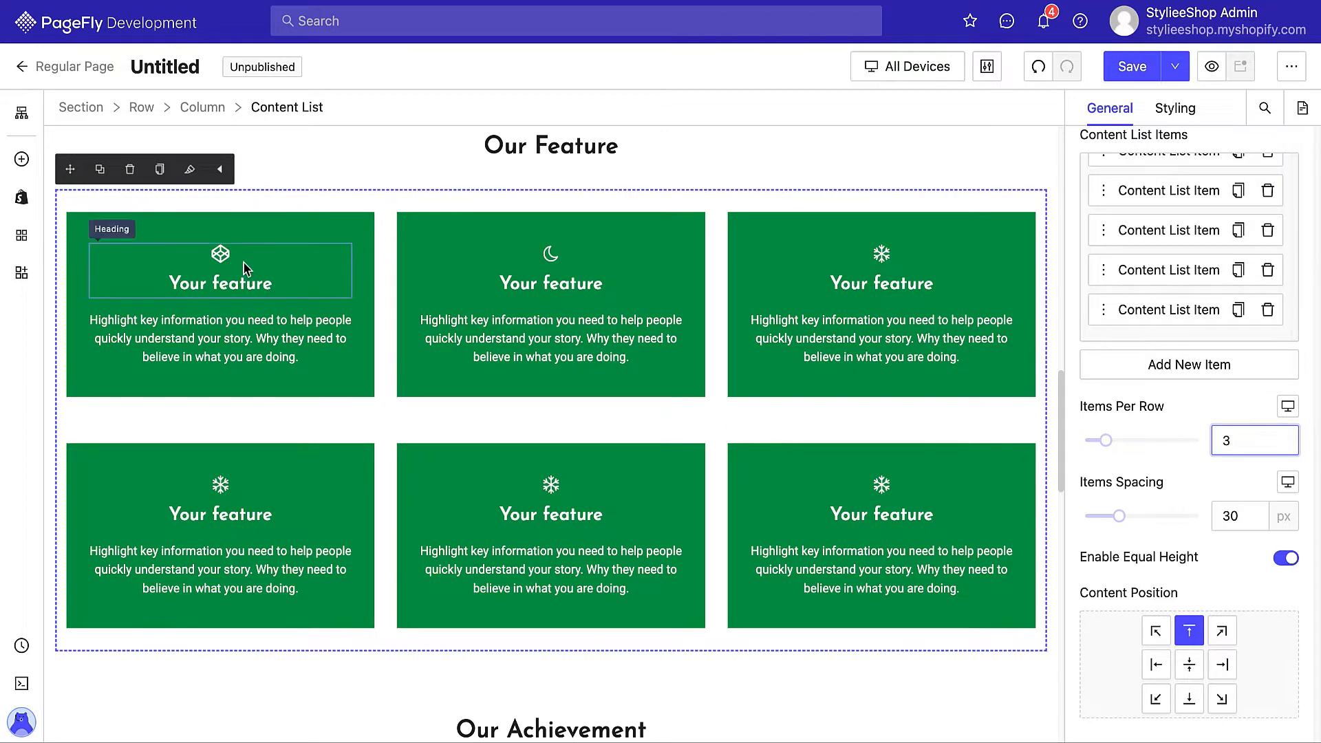
Change the first feature card's icon to angellist.
click(223, 256)
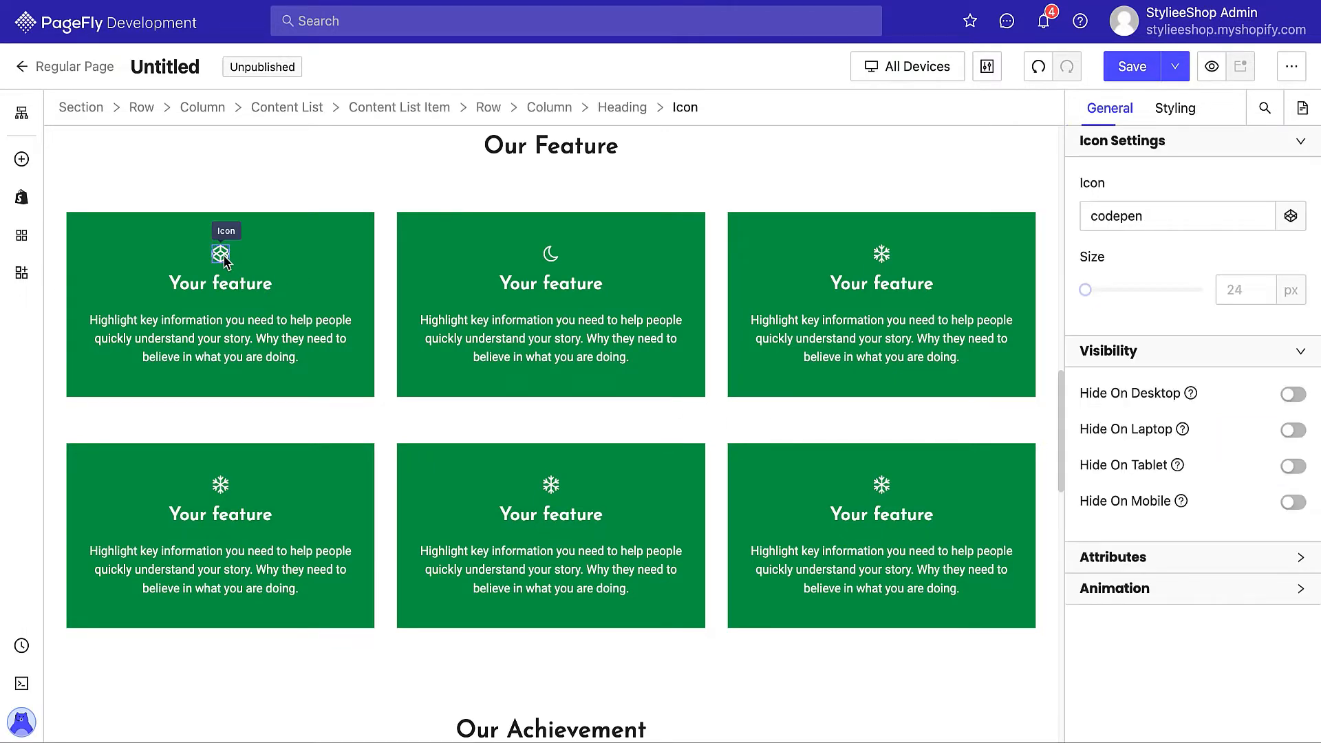
click(1291, 219)
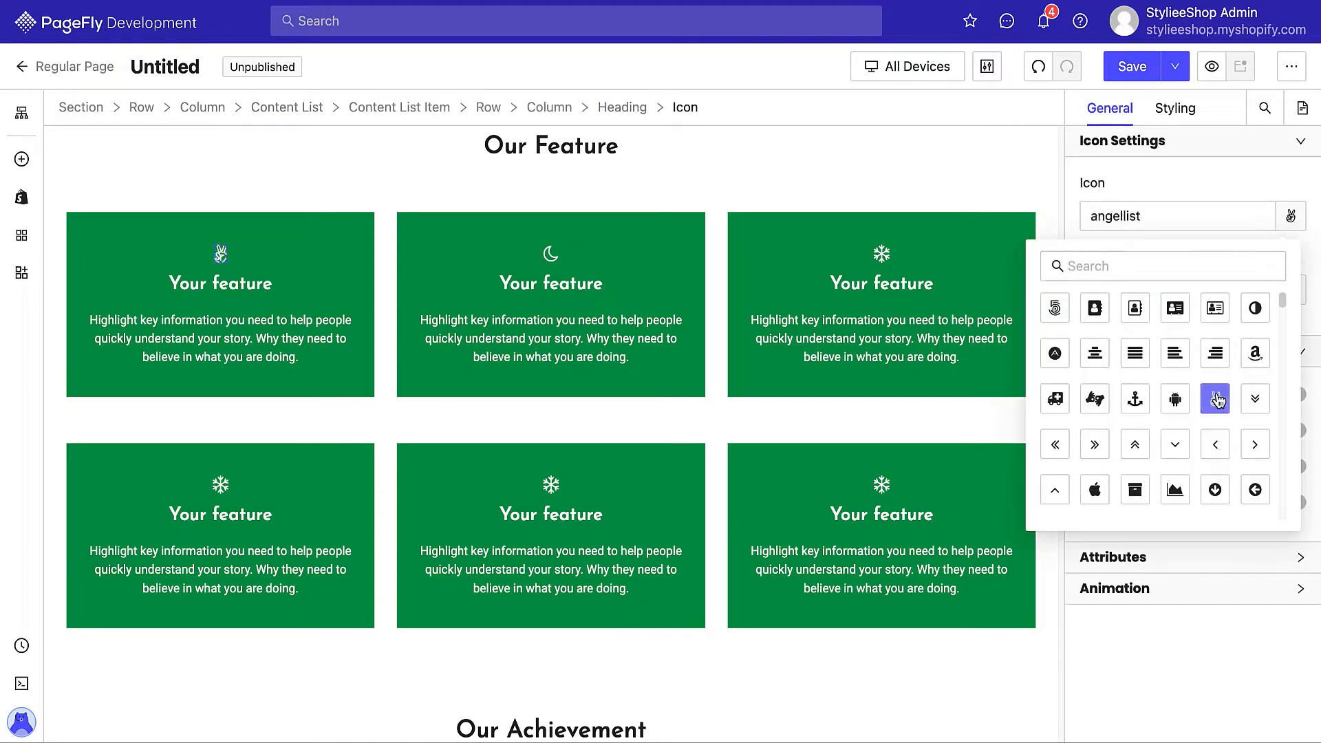
click(1212, 175)
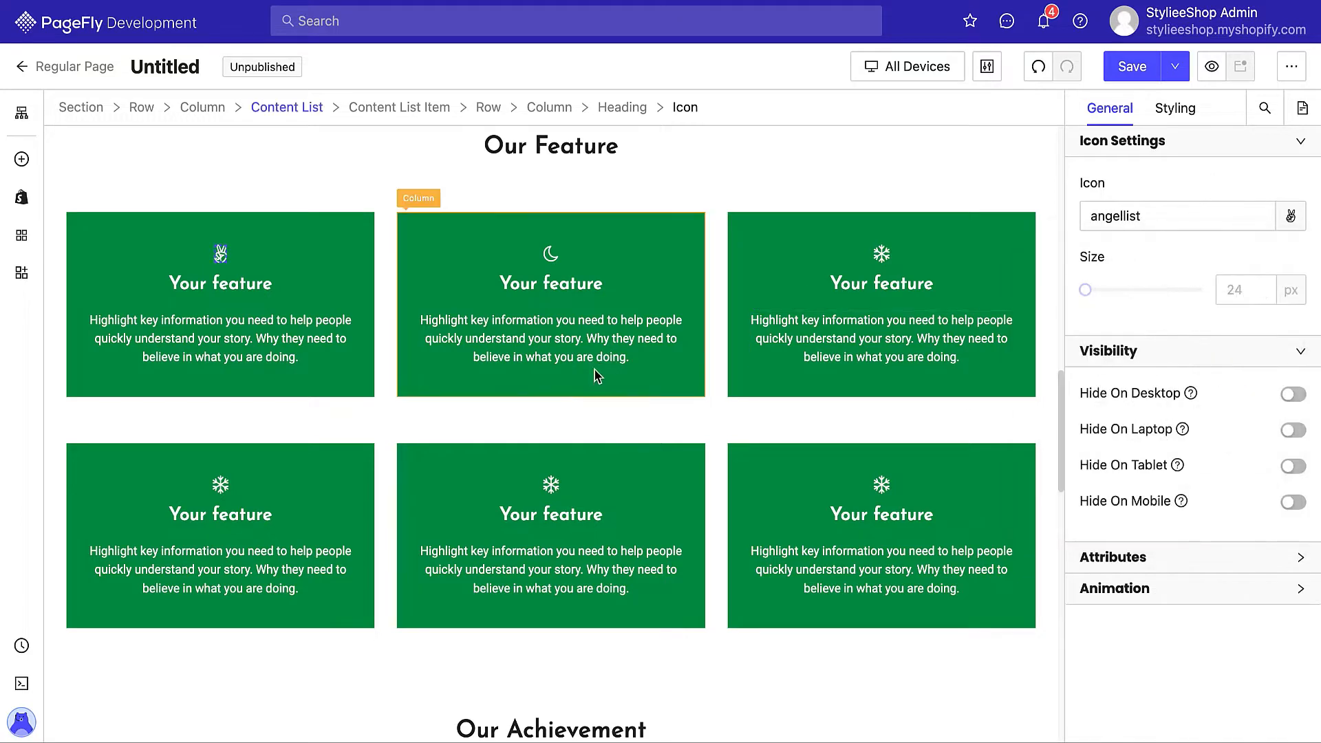
Delete the three duplicated cards from the Our Feature content list.
click(292, 108)
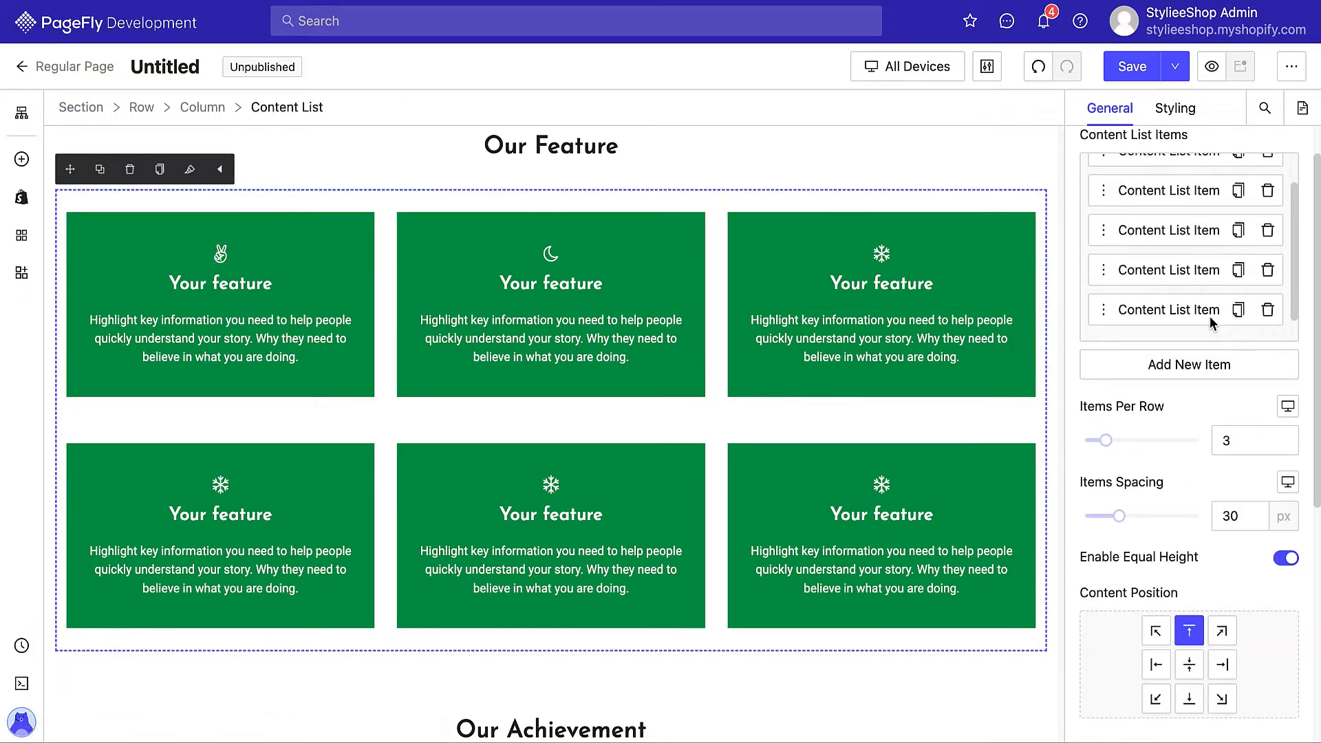
click(1272, 315)
click(1272, 306)
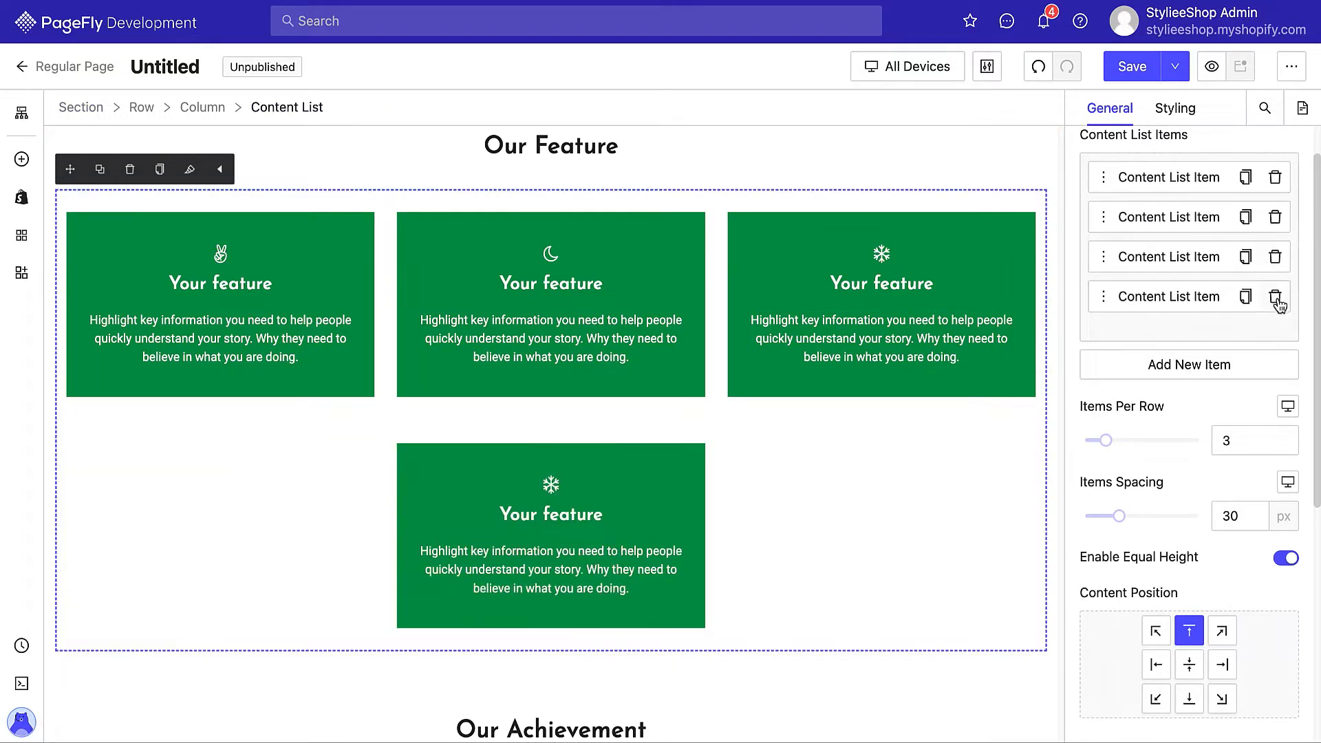
click(1275, 298)
scroll(967, 374, up, 2)
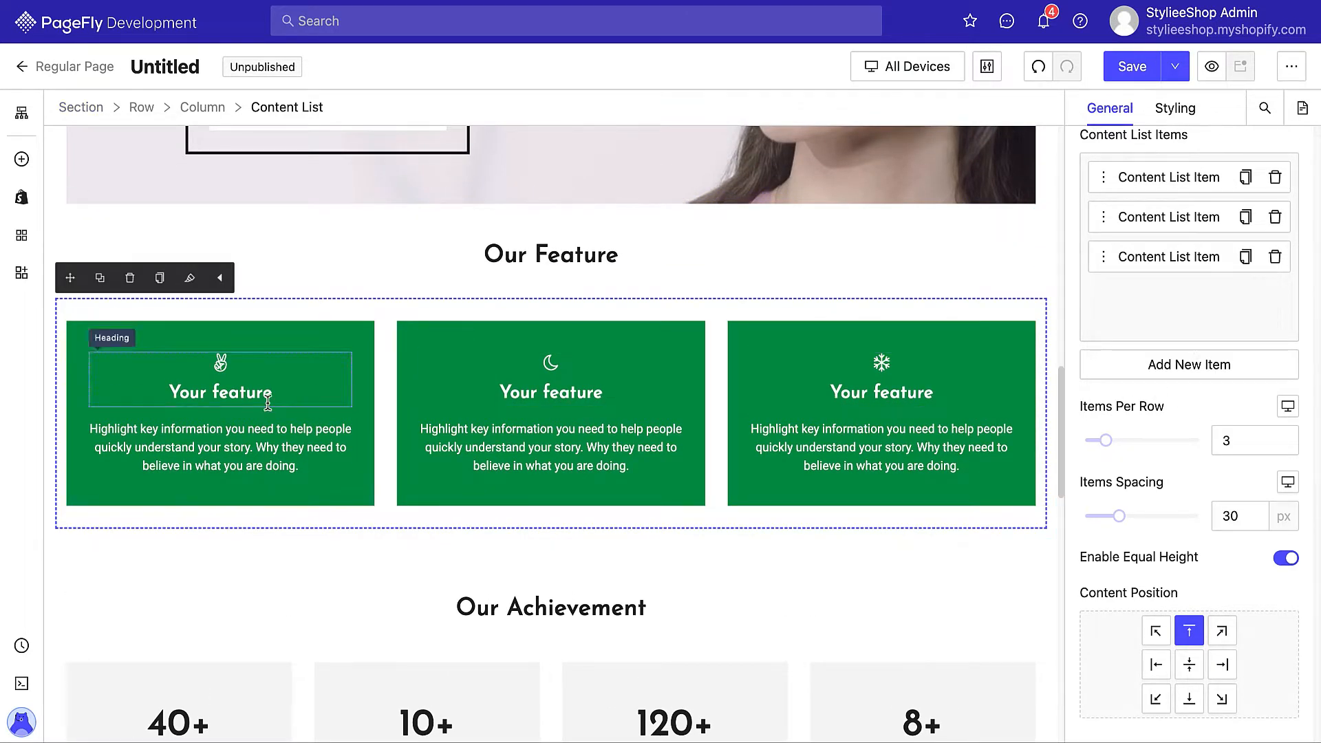
Retitle the first feature card "Quality" and replace its paragraph with the text starting "Choosing high-quality clothing makes your life easier".
click(220, 391)
click(220, 448)
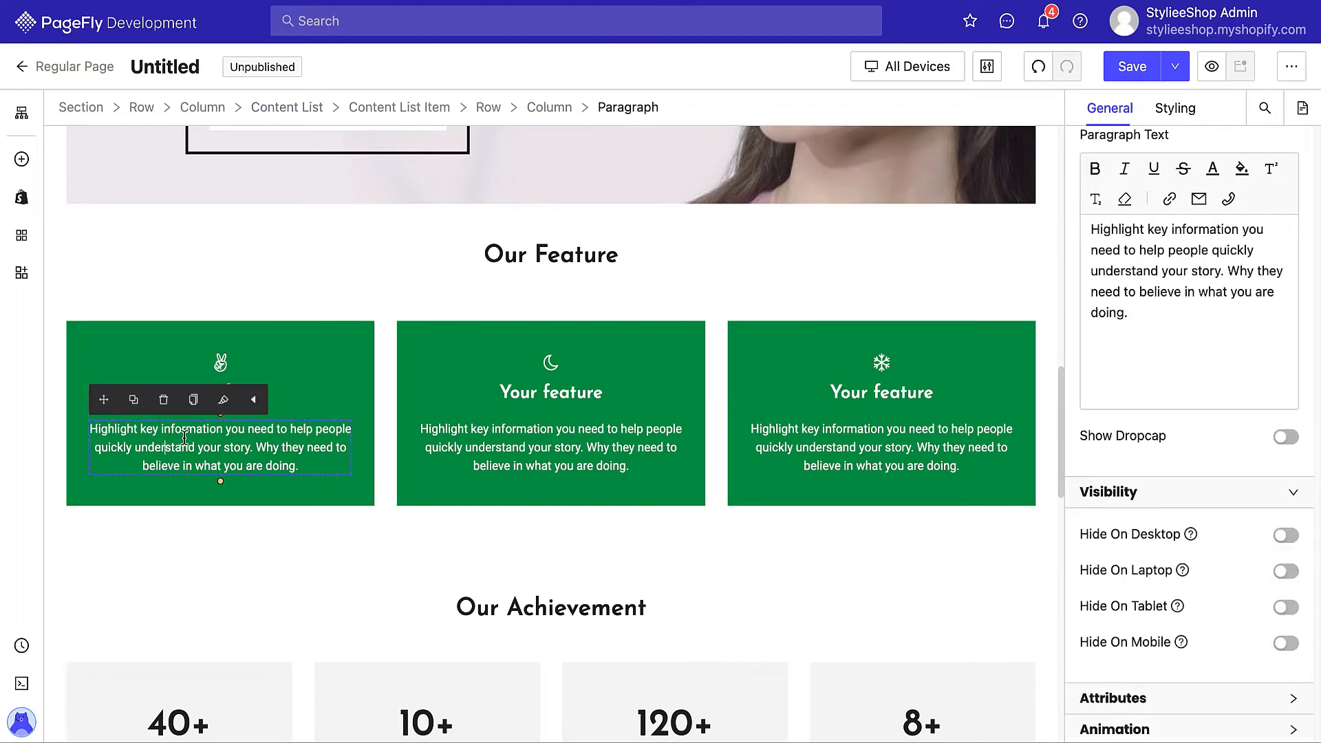
click(1097, 244)
key(ctrl+a)
text(Choosing high-quality clothing makes your life easier because you don’t have to worry about your clothing falling apart when you need it the most. You don’t have to worry about going through your closet and buying a new pair of pants every season because last year’s pair has holes and worn spots.)
Give the second feature card the address-book icon and the heading "Sense of Styles".
click(646, 365)
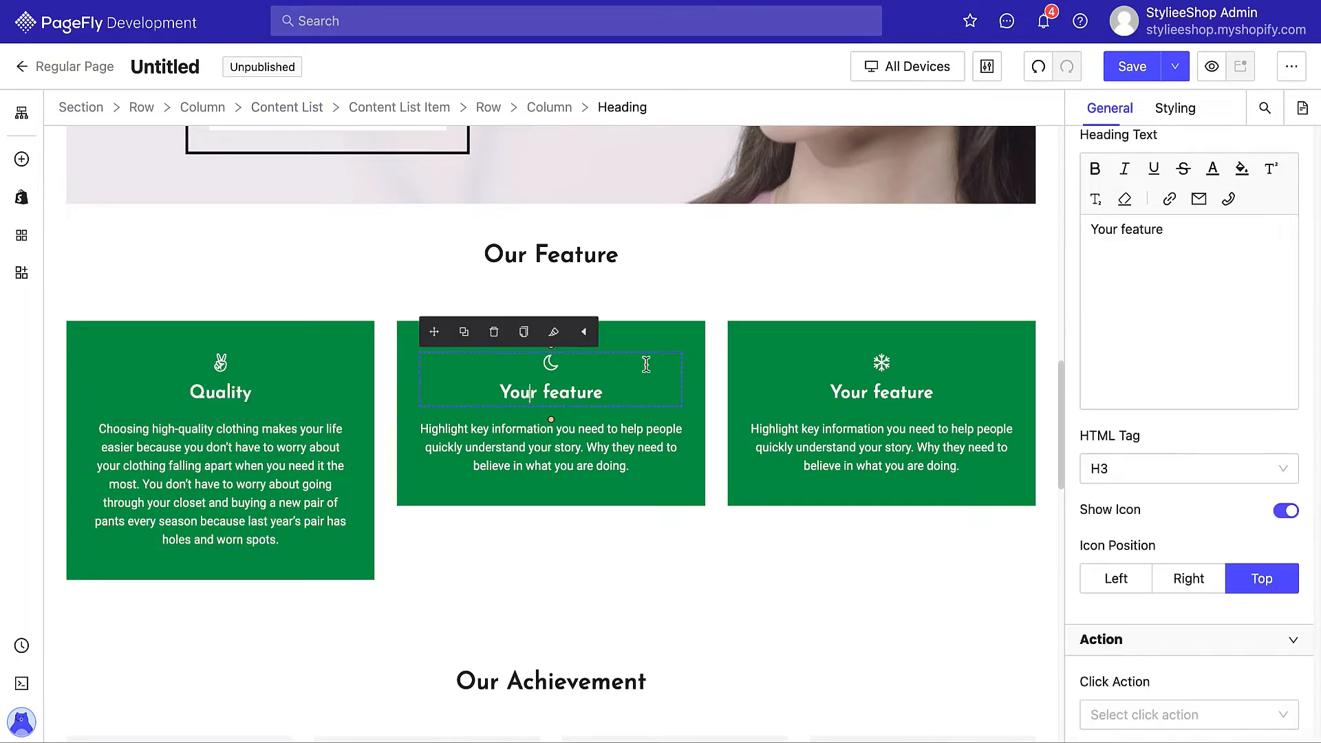
click(553, 362)
click(1290, 216)
click(1097, 309)
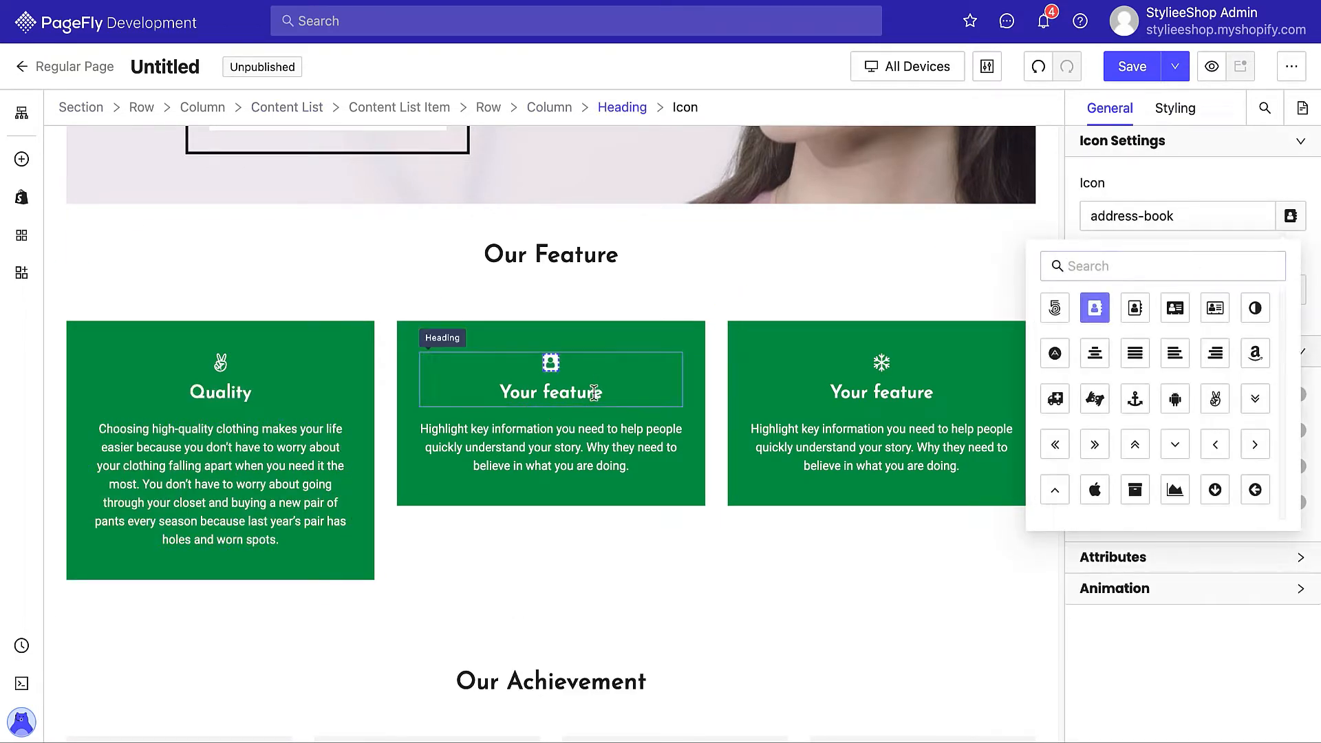
click(591, 393)
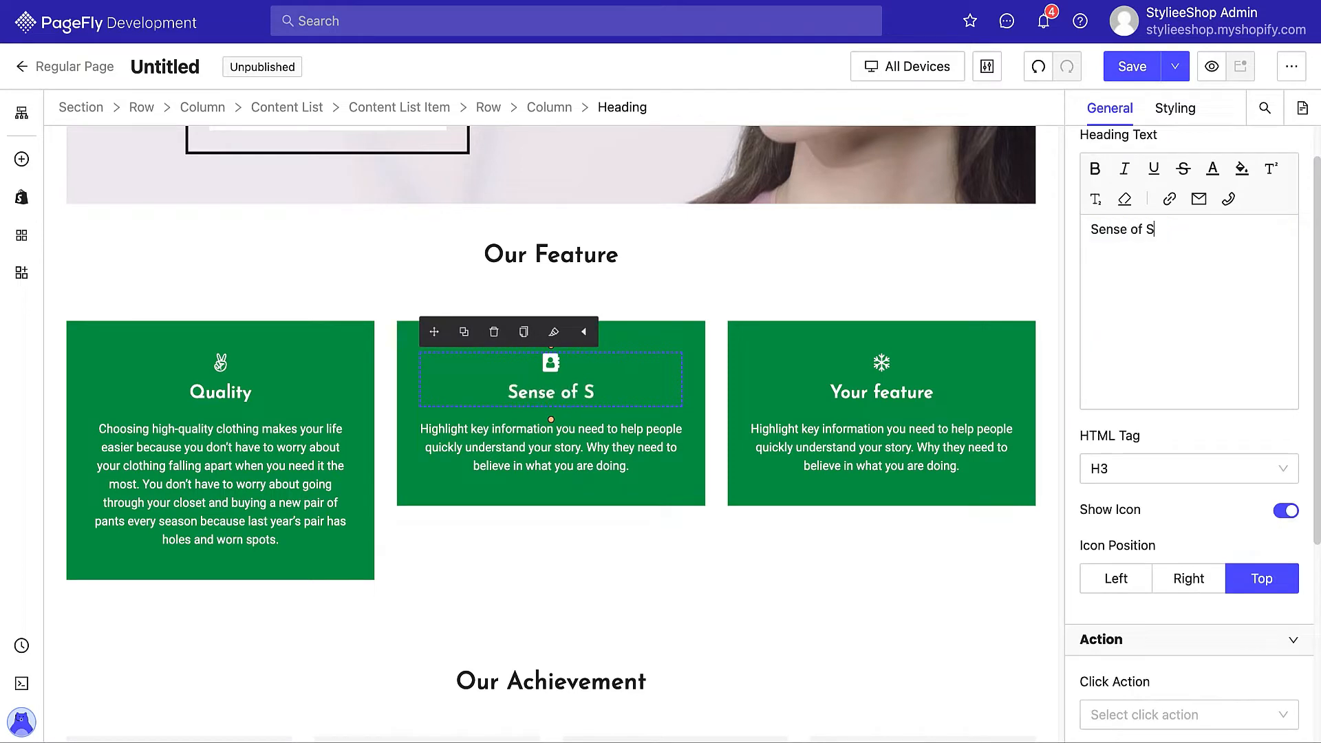
text(tyles)
Replace the Sense of Styles paragraph with the text starting "There is a considerable difference between the expensive outfits shown on the ramps".
click(601, 436)
drag(1092, 229, 1190, 338)
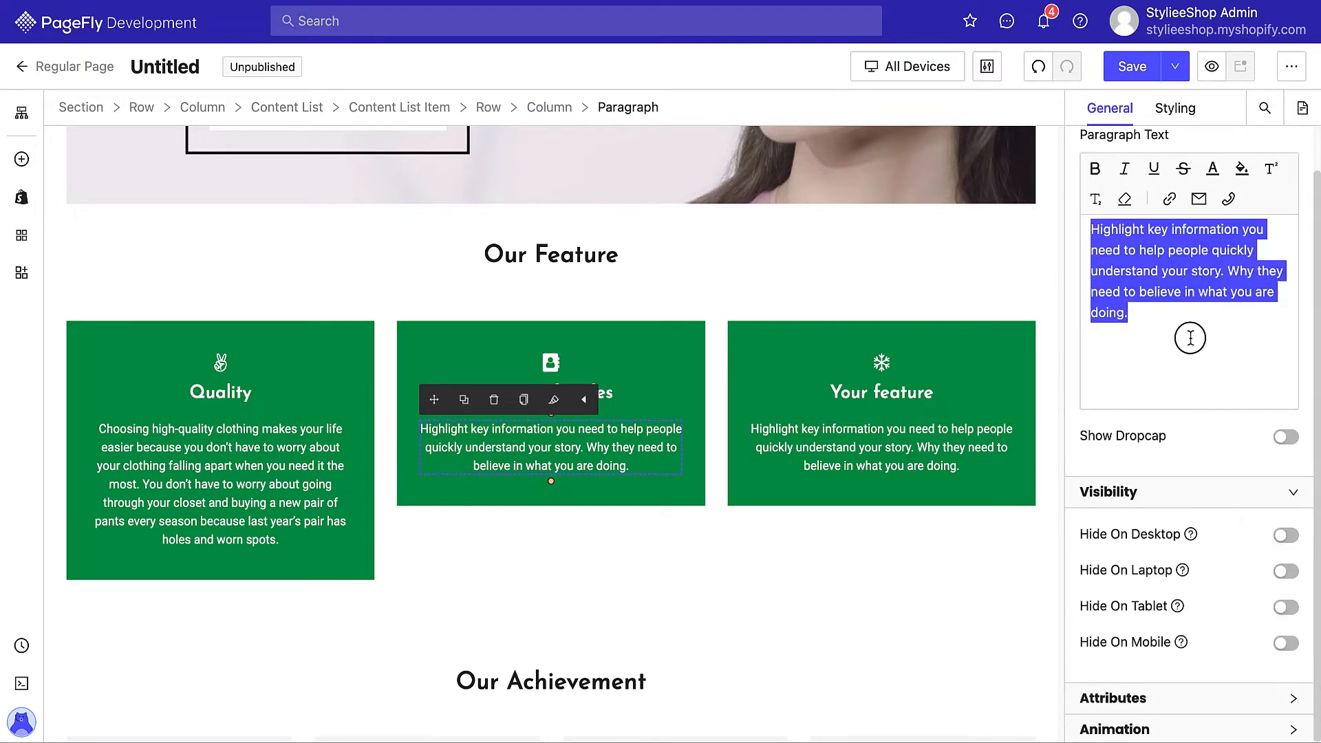
text(There is a considerable difference between the expensive outfits shown on the ramps of Paris, Milan, London, or New York and the ready-to-wear street styles sold in malls, retail shops, online portals, and markets across the globe. The fashion industry includes everything from expensive haute couture and designer clothing to everyday affordable fashion.)
Give the third feature card the asterisk icon, searching for "aste", and the heading "Environmental Friendly".
click(881, 362)
click(1204, 225)
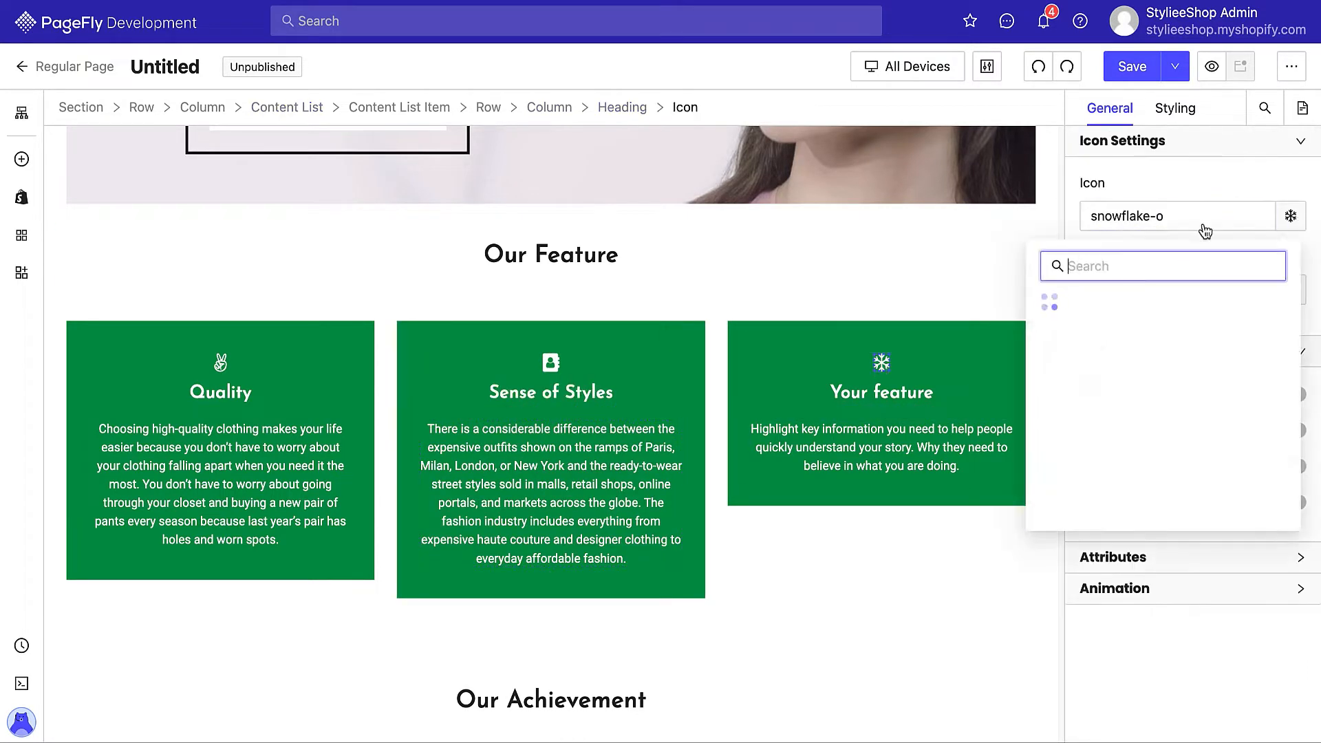
text(aste)
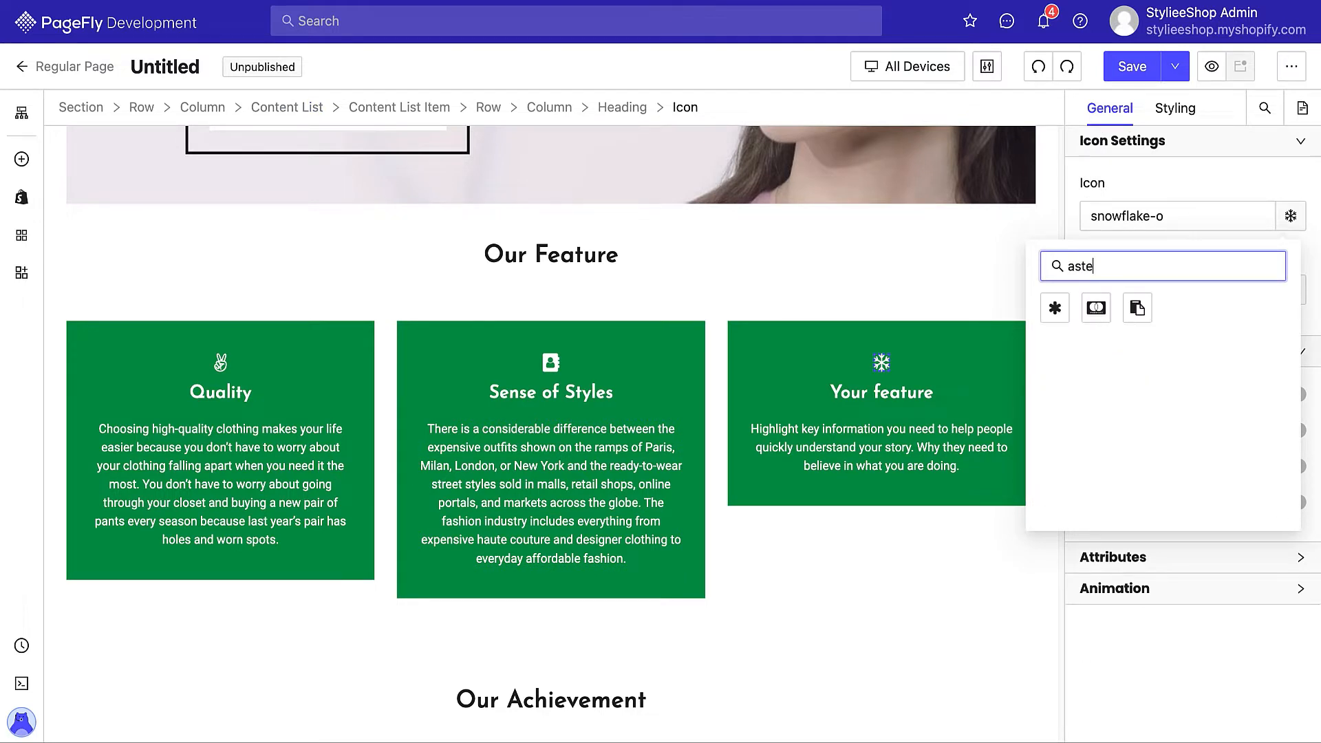
click(1060, 314)
click(916, 392)
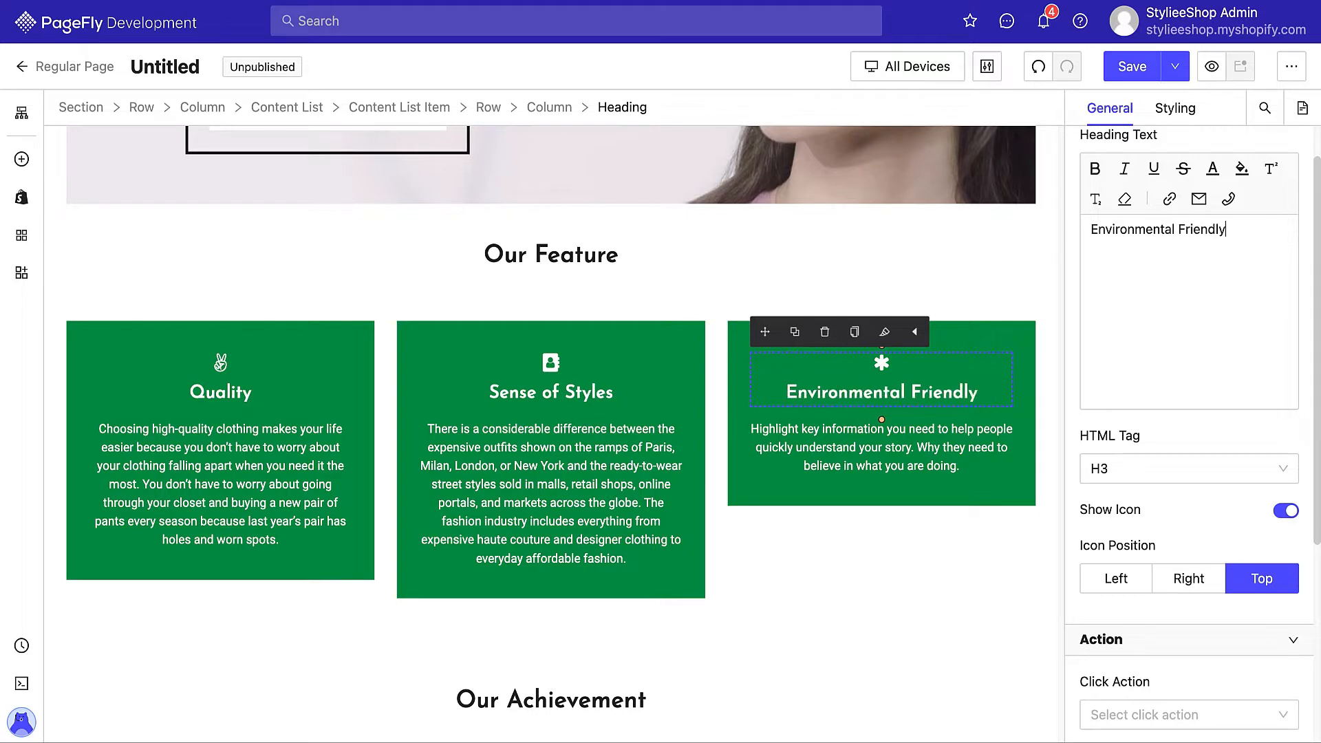
Replace the Environmental Friendly paragraph with the text starting "We use fabrics that are recycled or natural as much as possible.".
click(971, 418)
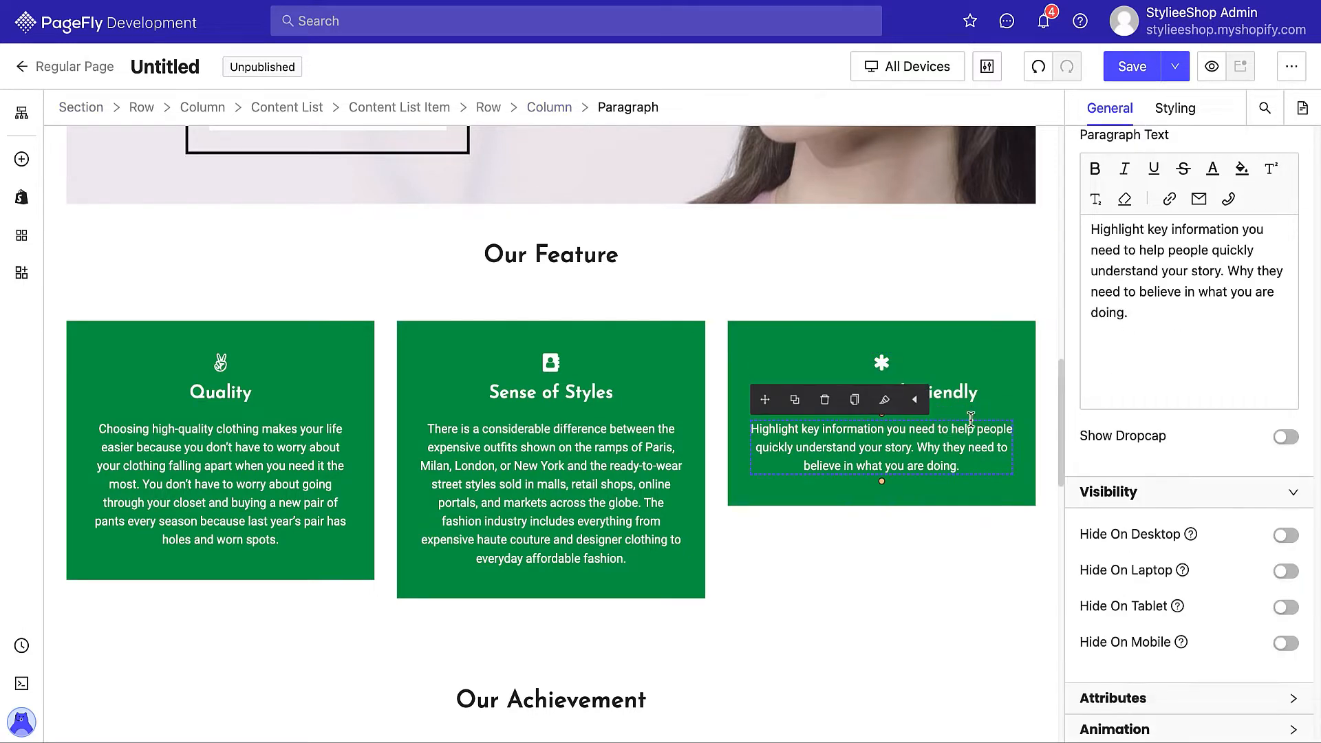
drag(1090, 228, 1165, 333)
text(We use fabrics that are recycled or natural as much as possible. Natural fibers require less water to grow and less processing. Fabrics made from post-consumer plastic bottles reduce waste from landfills. Sustainability also applies to the people making the products. To reduce costs, some companies that make cheaper clothes don’t pay factory workers fair wages.)
Add "height: 400px" to the CSS code of the Quality card's column.
click(365, 528)
scroll(365, 528, down, 1)
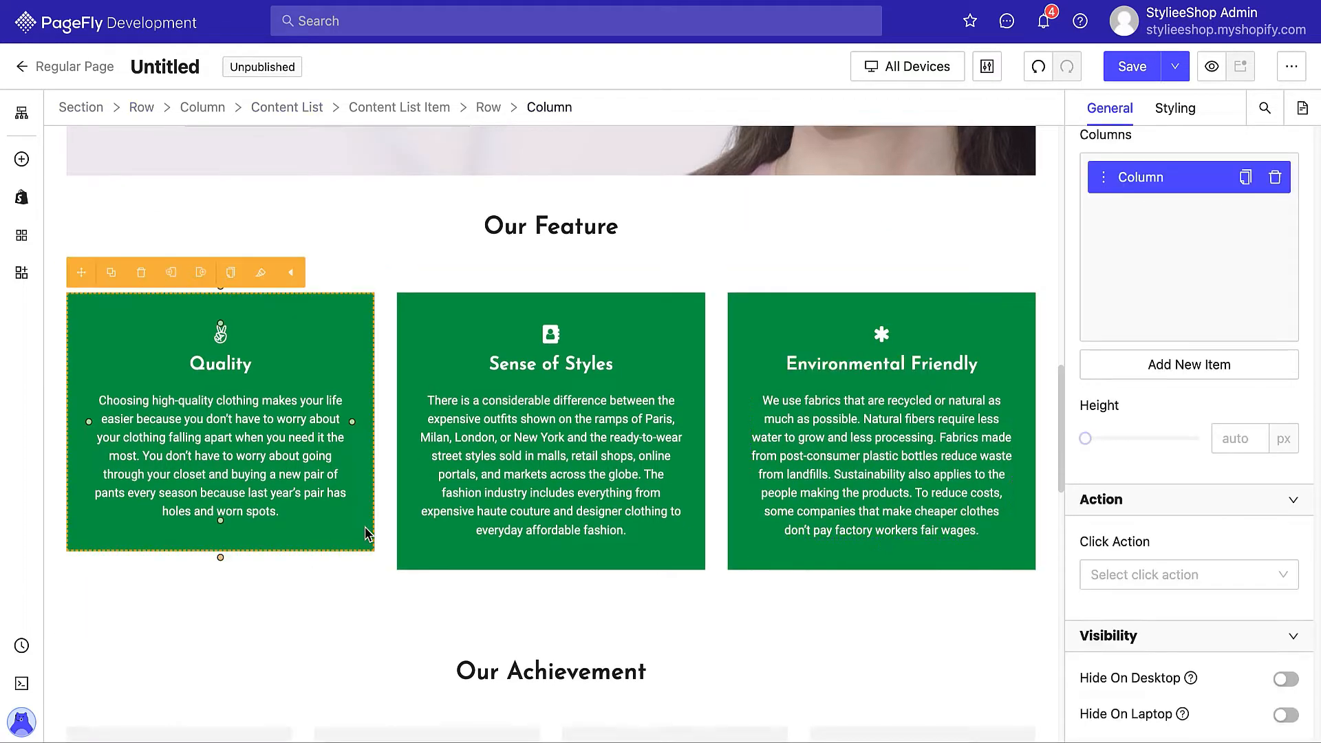
click(1175, 108)
scroll(1206, 413, down, 15)
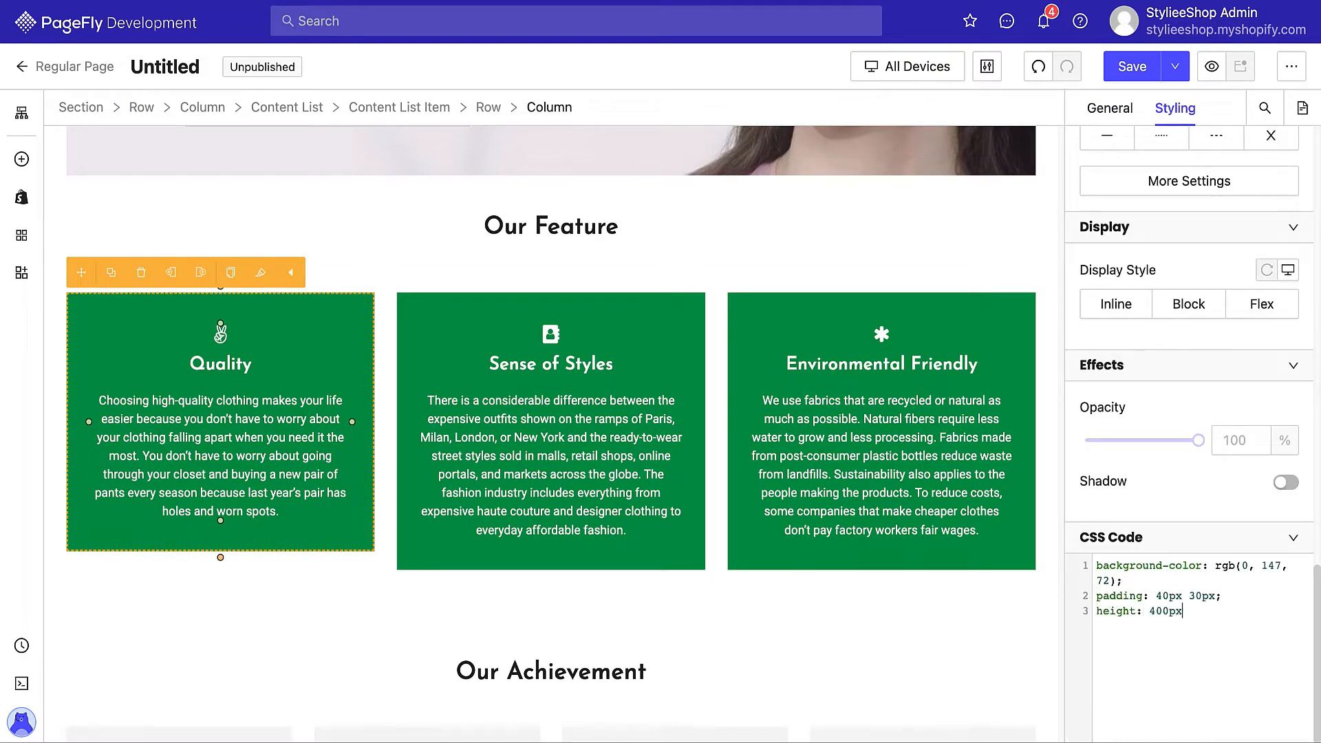
scroll(1212, 621, up, 10)
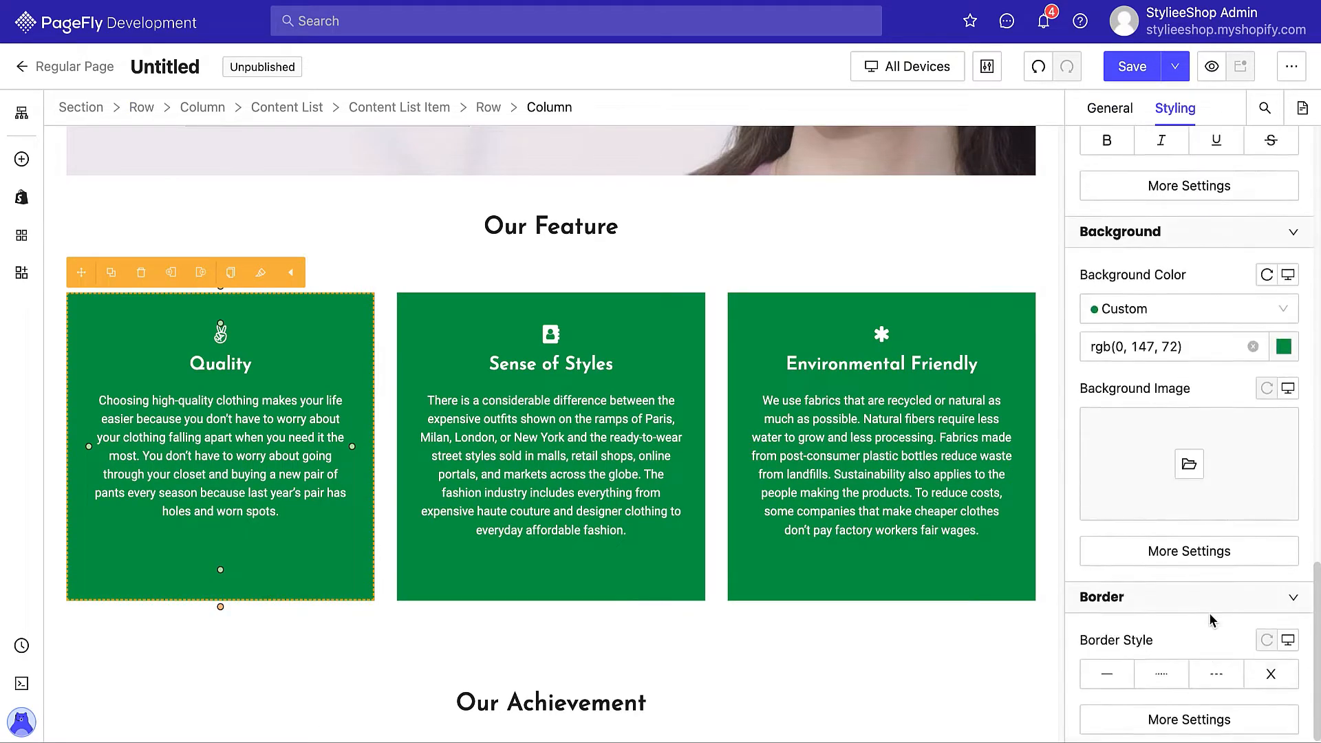
Make the Quality card's green background slightly transparent, setting its color to rgba(0, 147, 72, 0.95).
click(1215, 458)
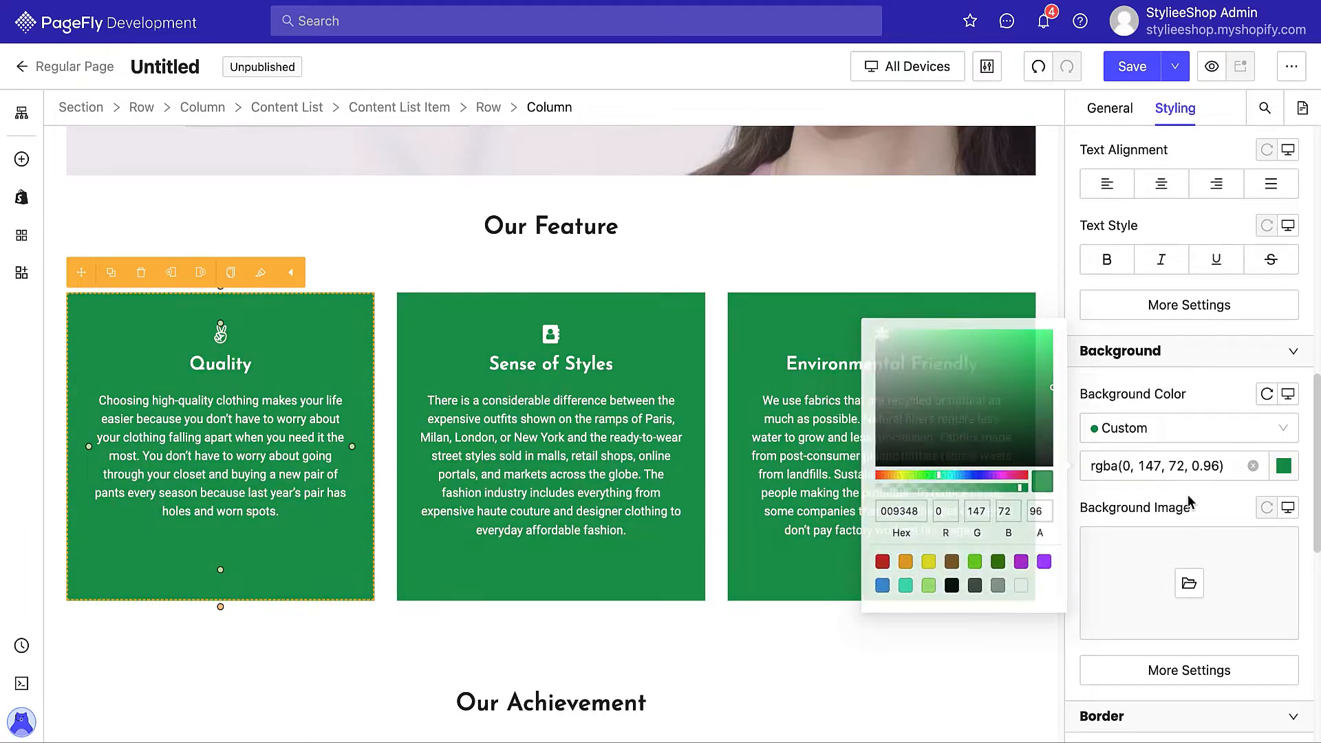
scroll(1208, 507, down, 2)
scroll(926, 472, down, 5)
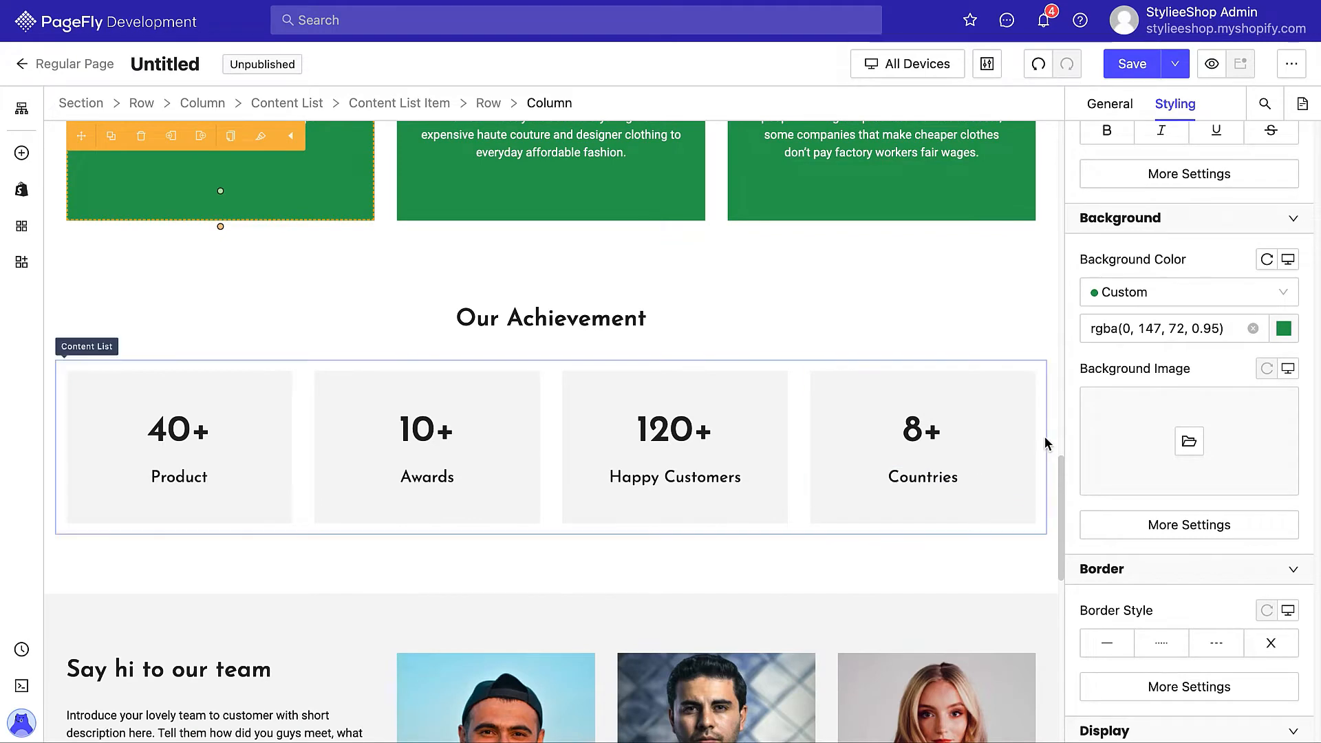
Change the "Our Achievement" heading text to "What We Gained".
click(1045, 442)
click(626, 323)
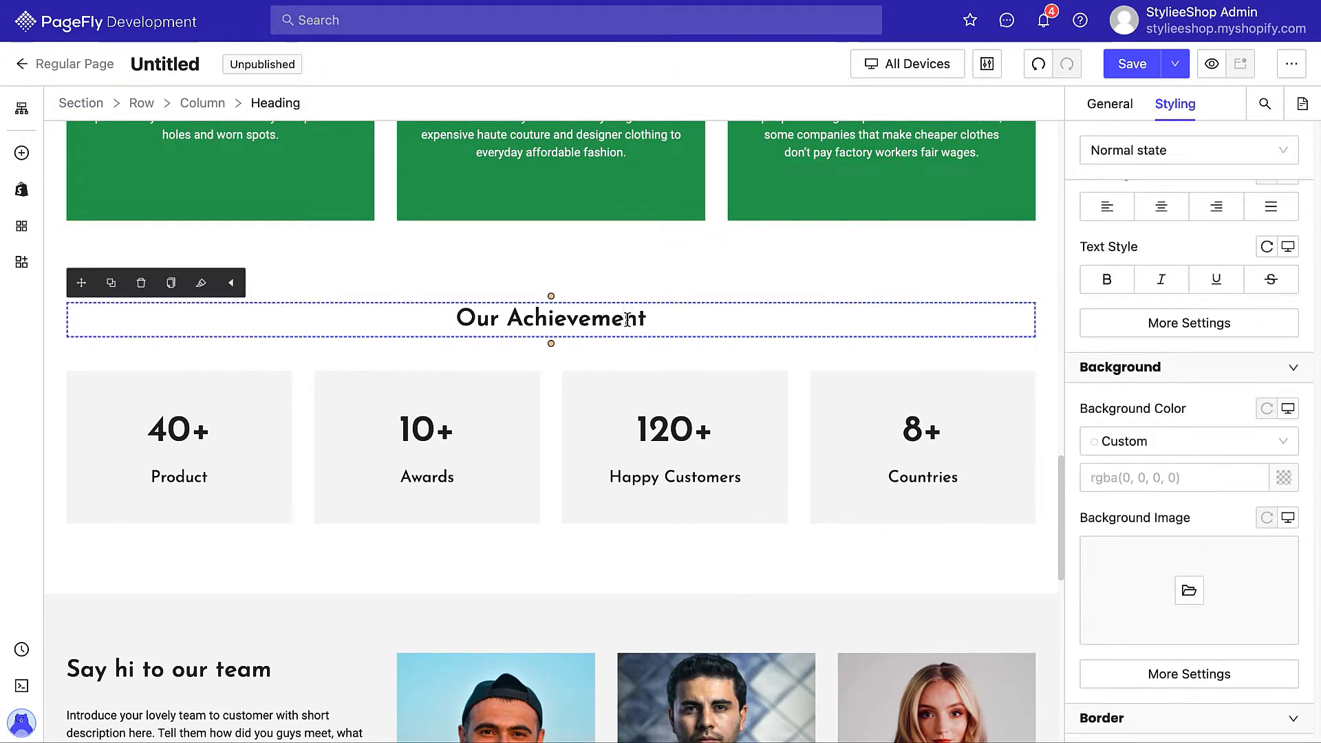
click(265, 411)
click(285, 104)
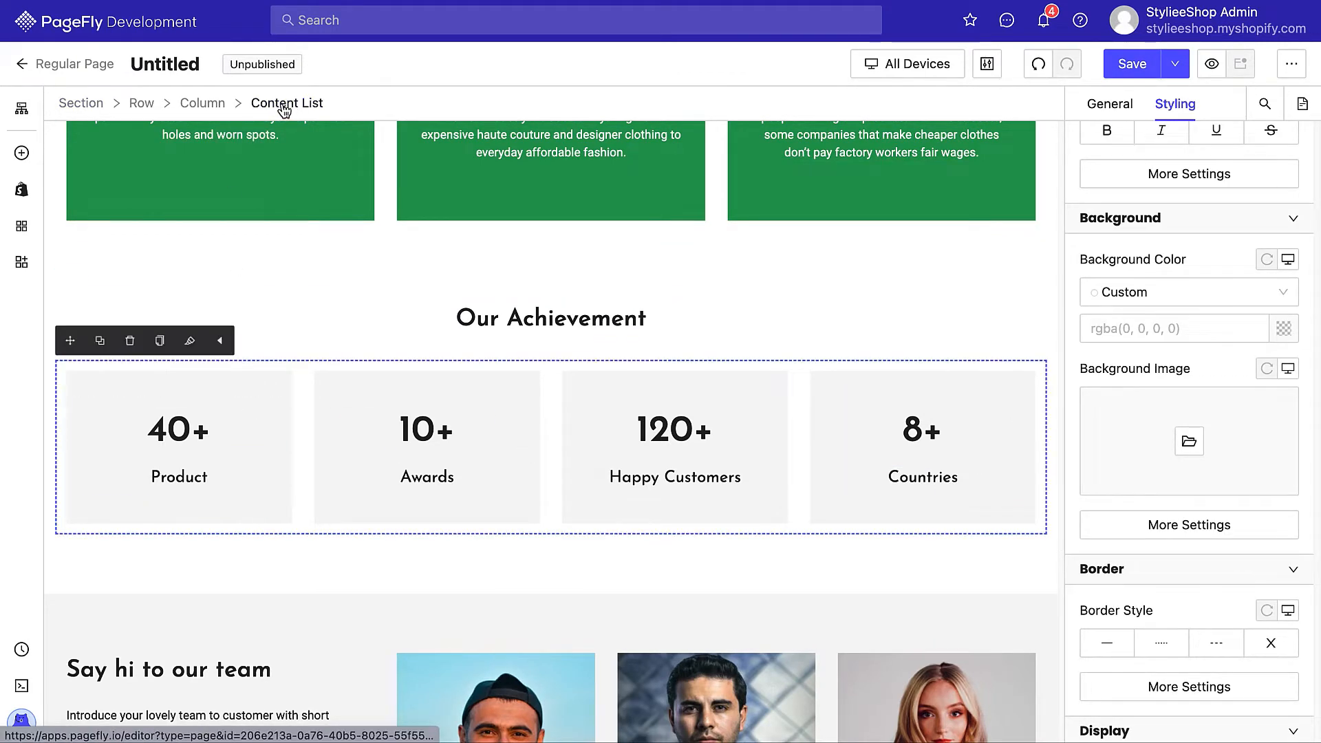
click(49, 353)
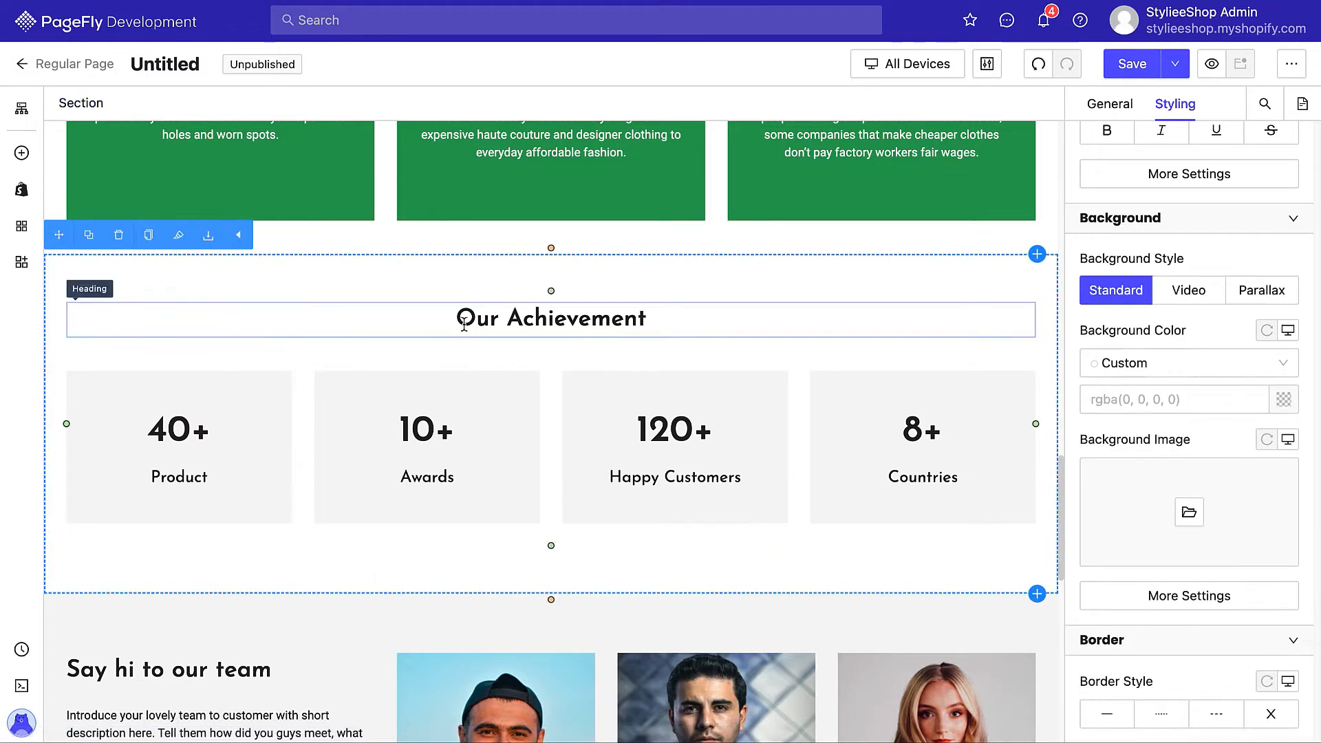
click(476, 321)
click(1110, 104)
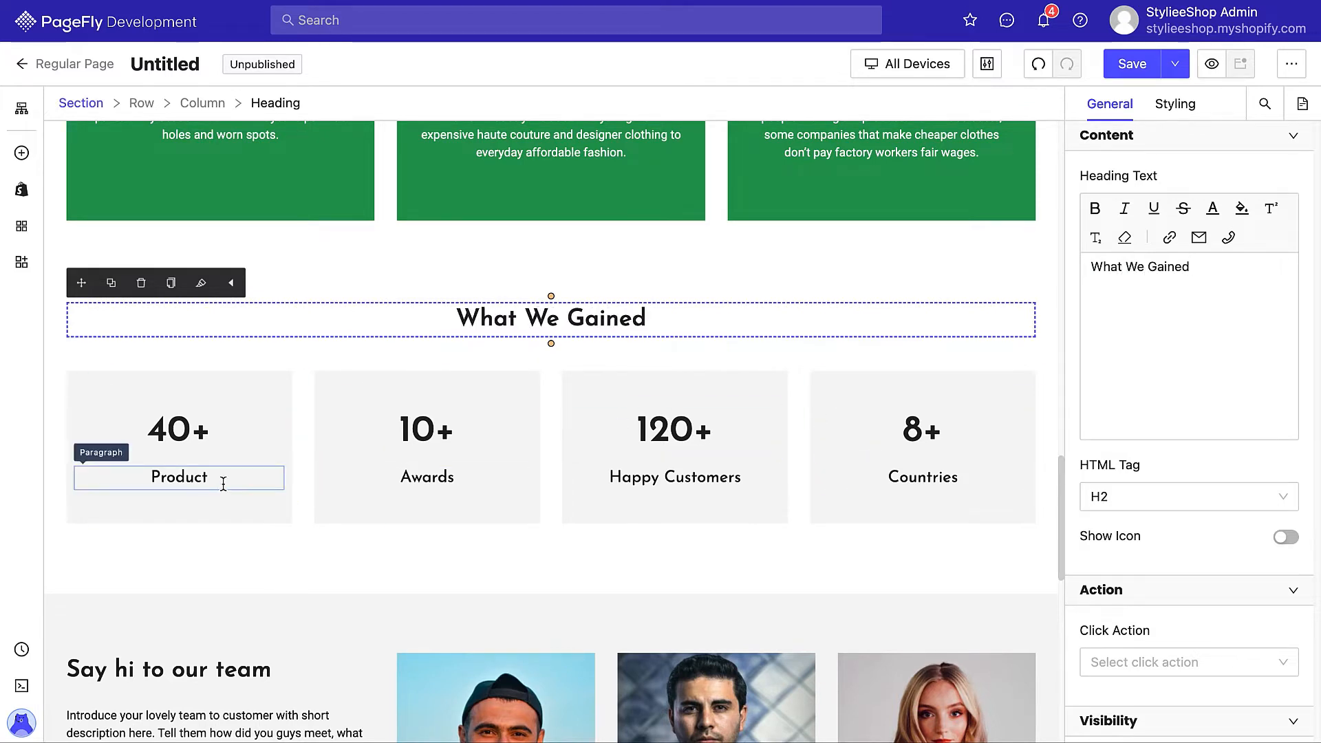
Set the Product figure to "50+" and the Happy Customers figure to "1200+".
click(191, 432)
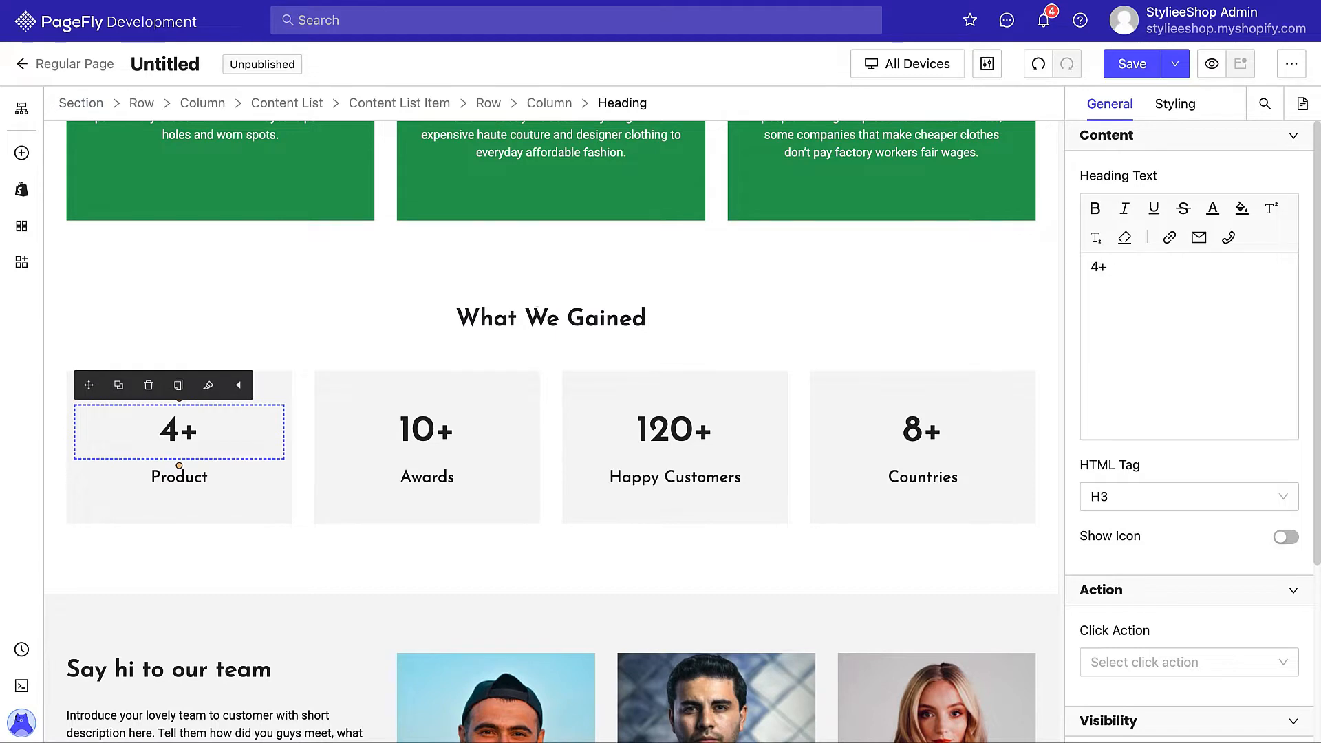
click(675, 430)
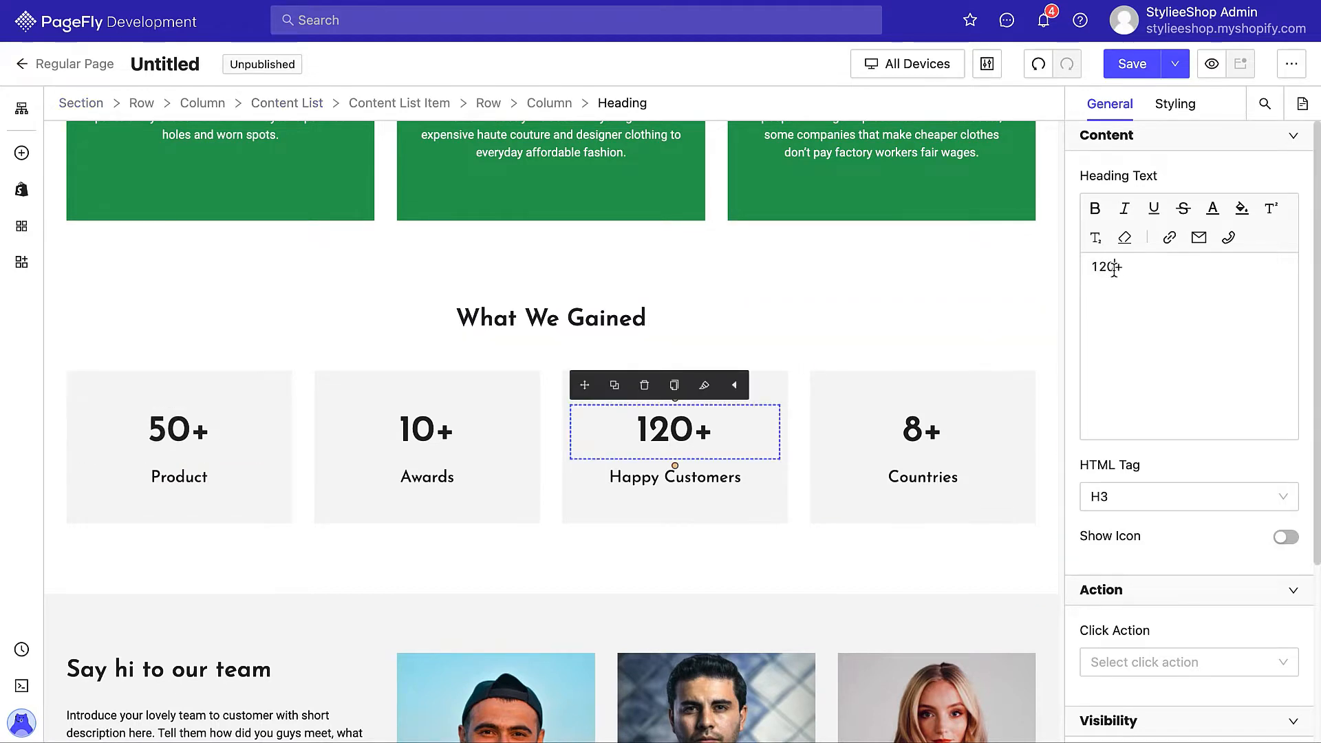
Change the background color of the achievement cards to a light pink.
click(988, 516)
click(1175, 103)
scroll(1204, 425, down, 5)
scroll(1204, 424, down, 4)
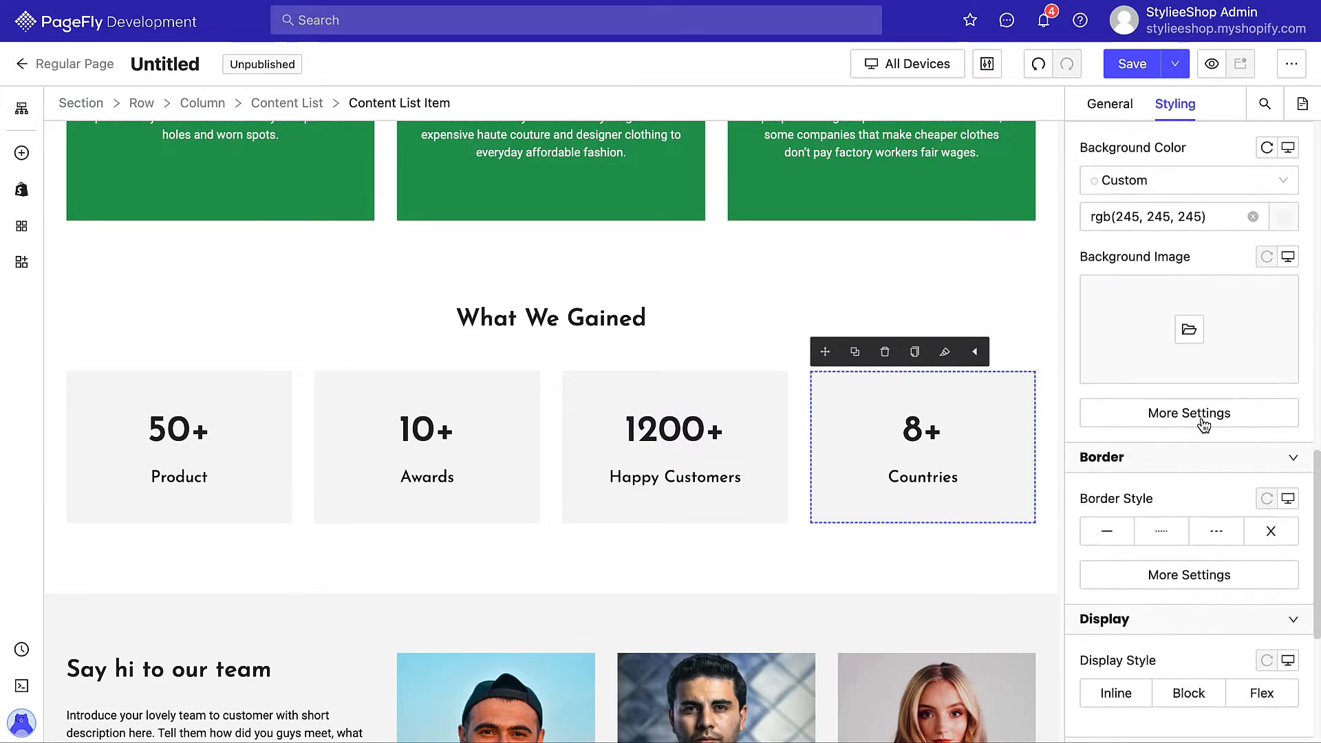
click(1283, 227)
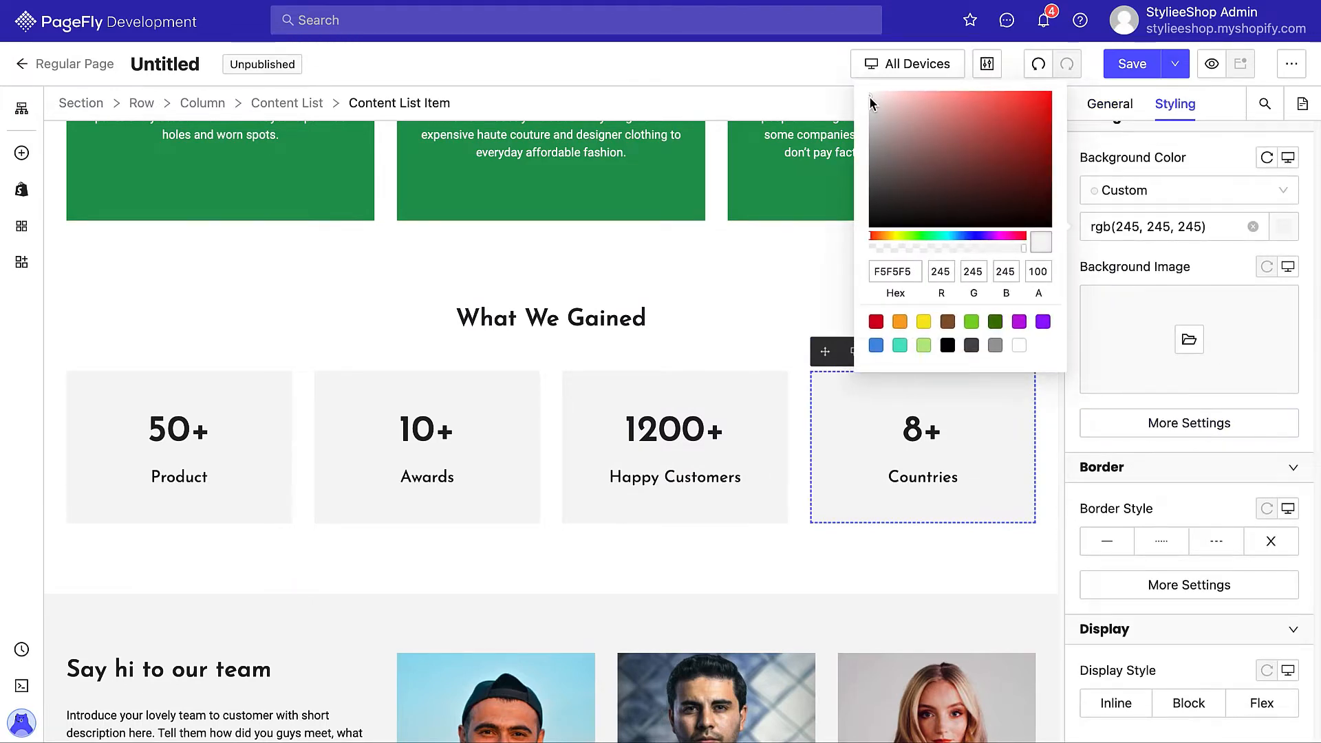
drag(869, 96, 874, 98)
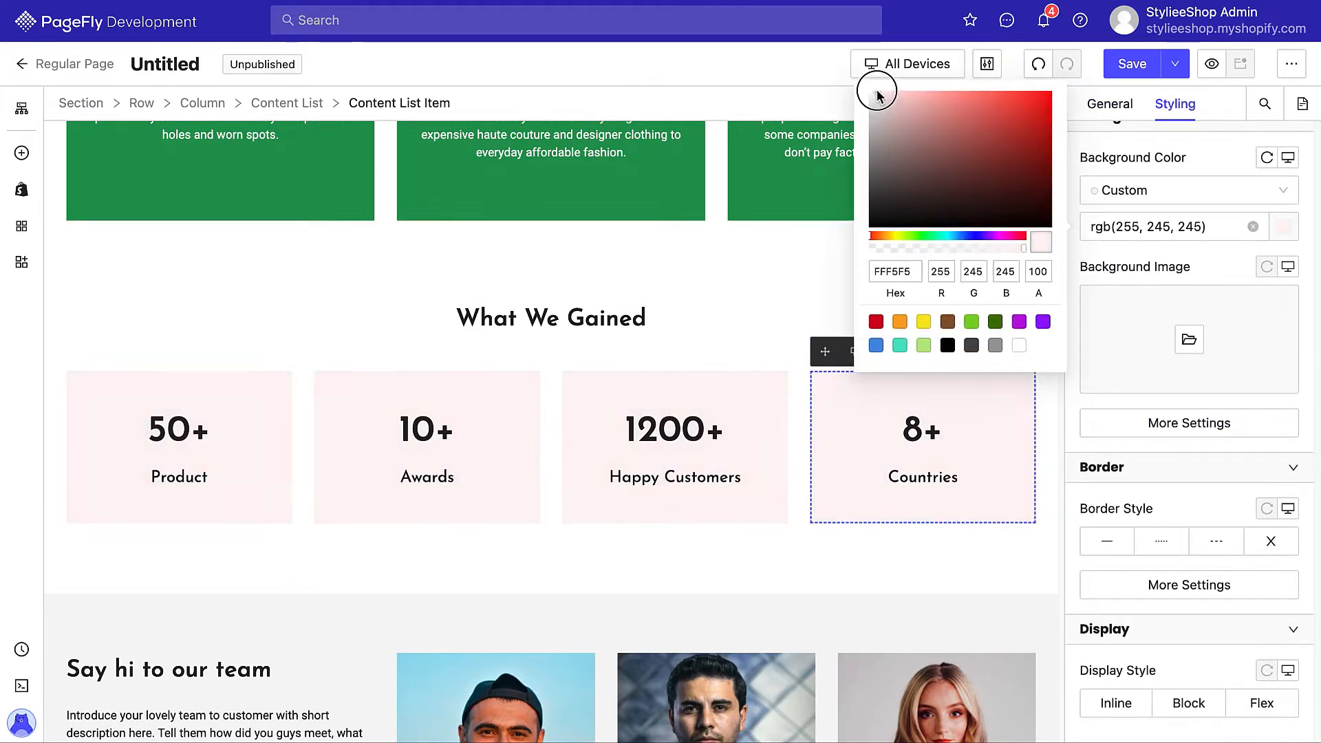
click(48, 353)
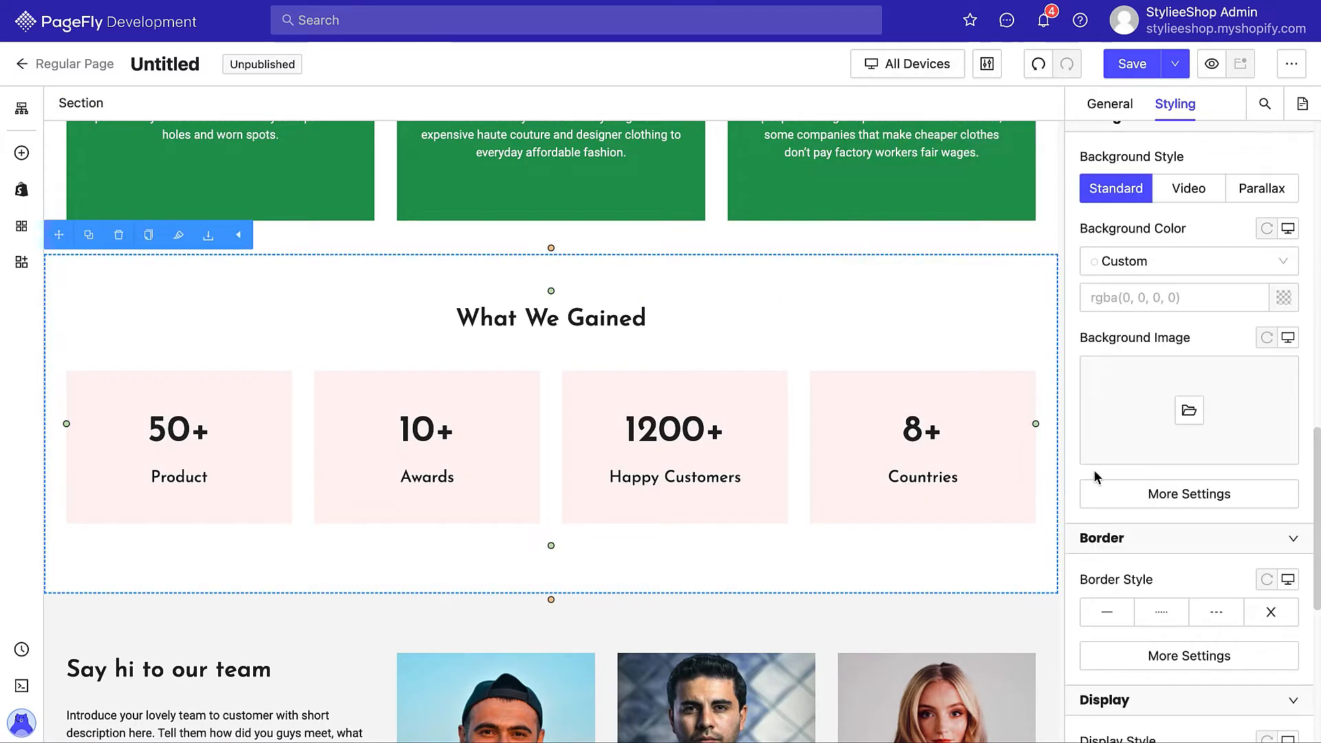
Look over the team section's heading, paragraph and list of members.
scroll(998, 621, down, 1)
scroll(996, 616, down, 5)
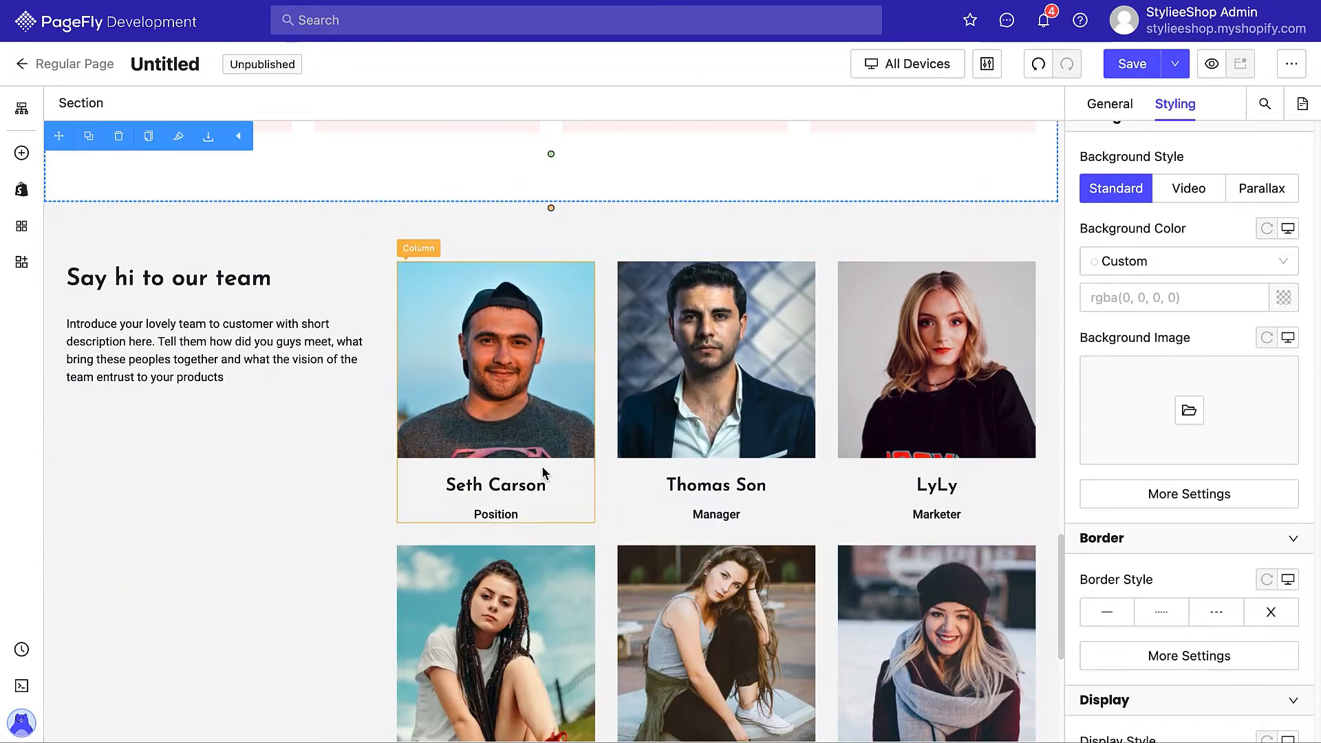
click(308, 454)
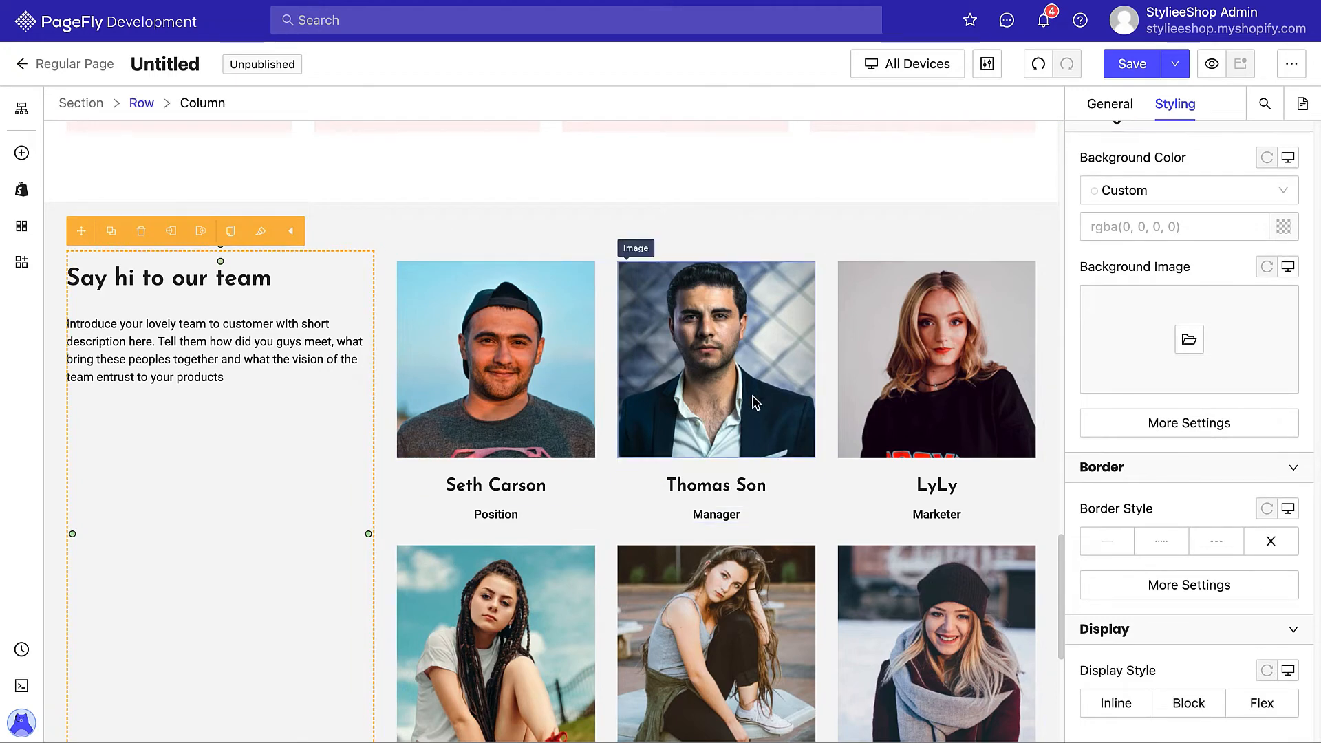
click(198, 277)
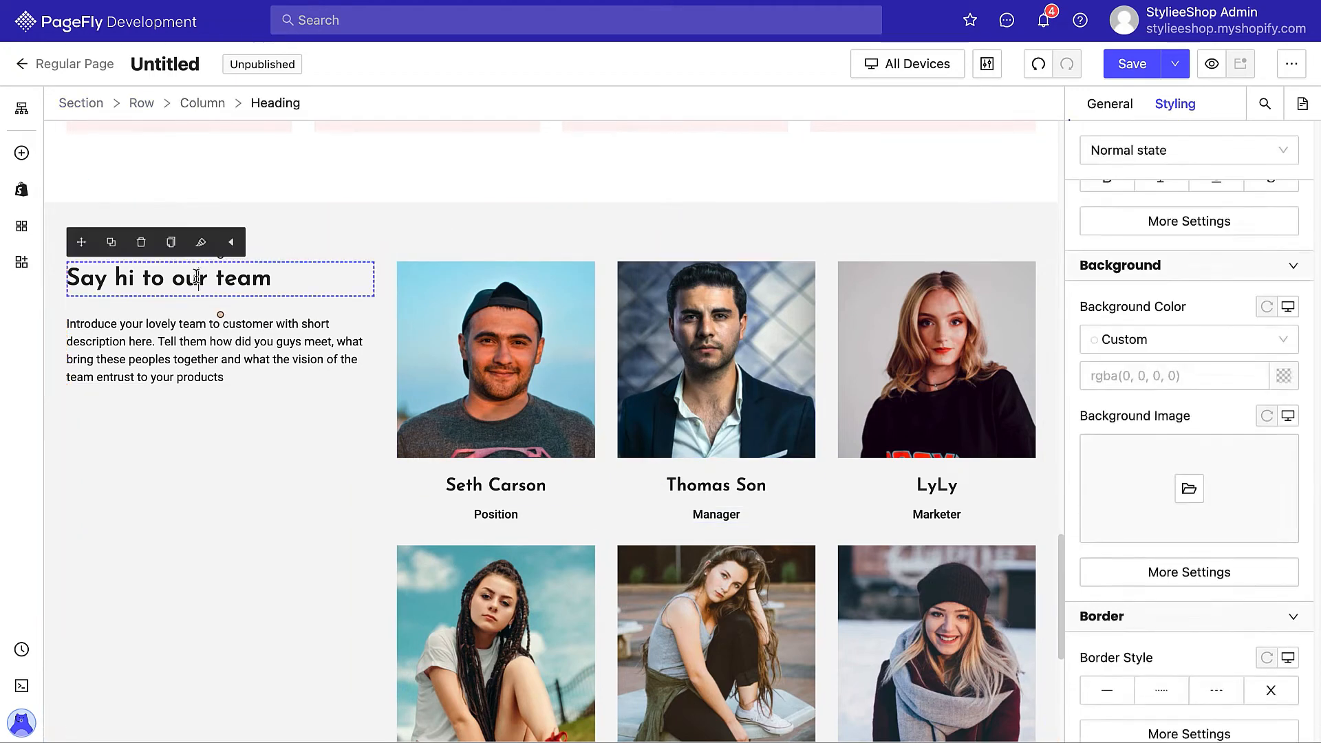
click(193, 334)
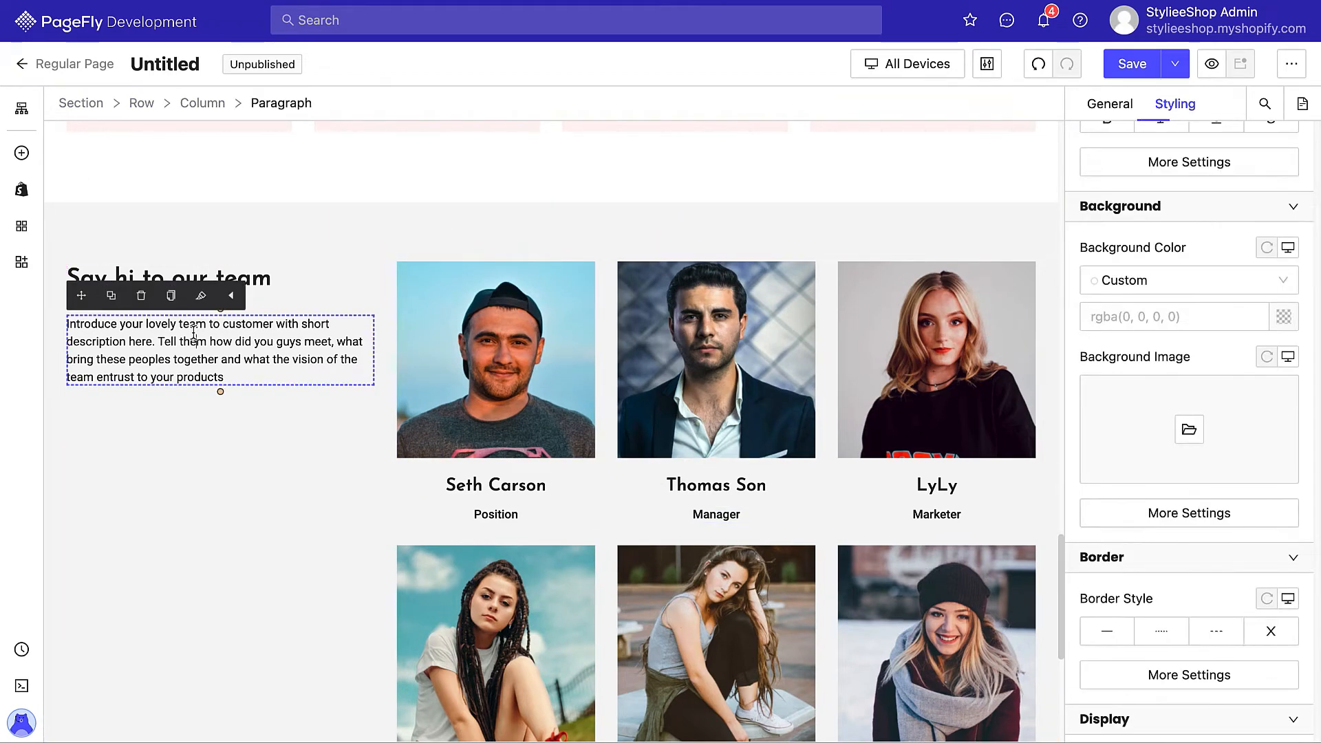
click(414, 492)
click(298, 104)
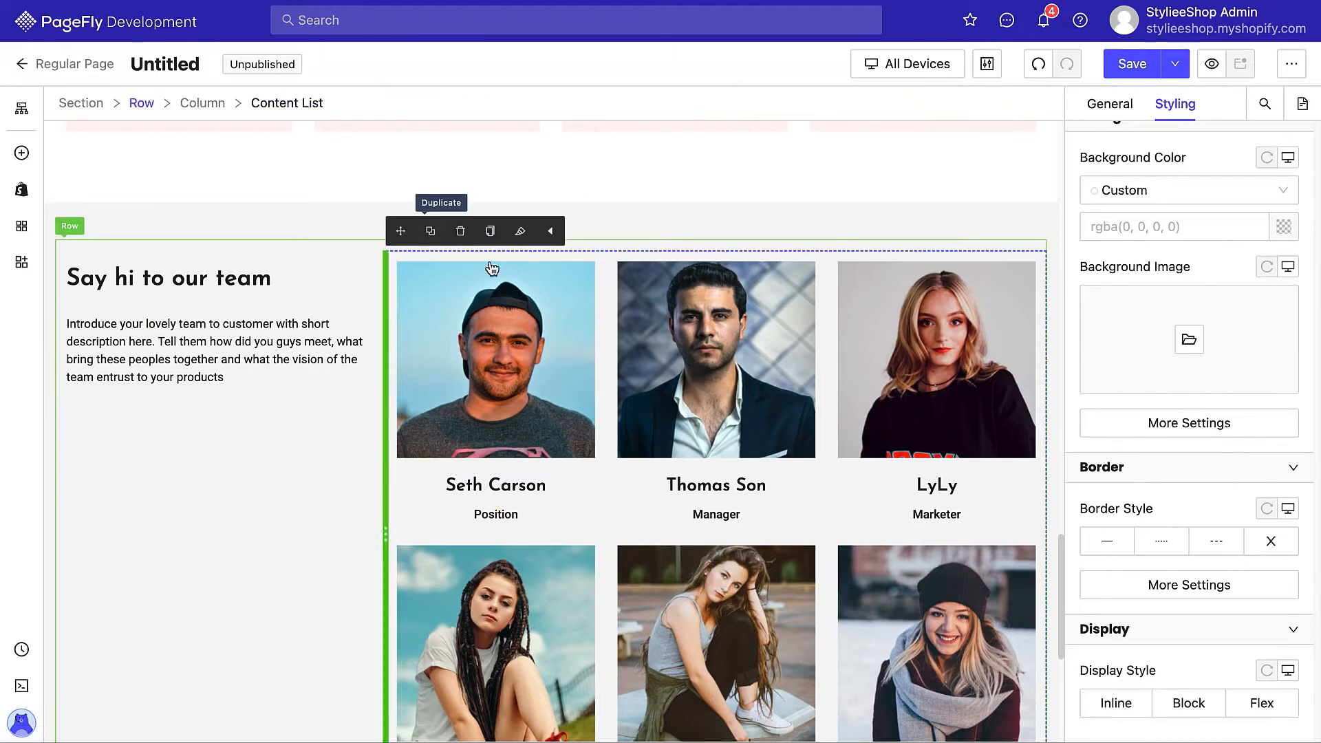
scroll(595, 410, down, 1)
Replace the team section's paragraph with the text starting "We see ourselves as much more than just a clothing store".
click(265, 262)
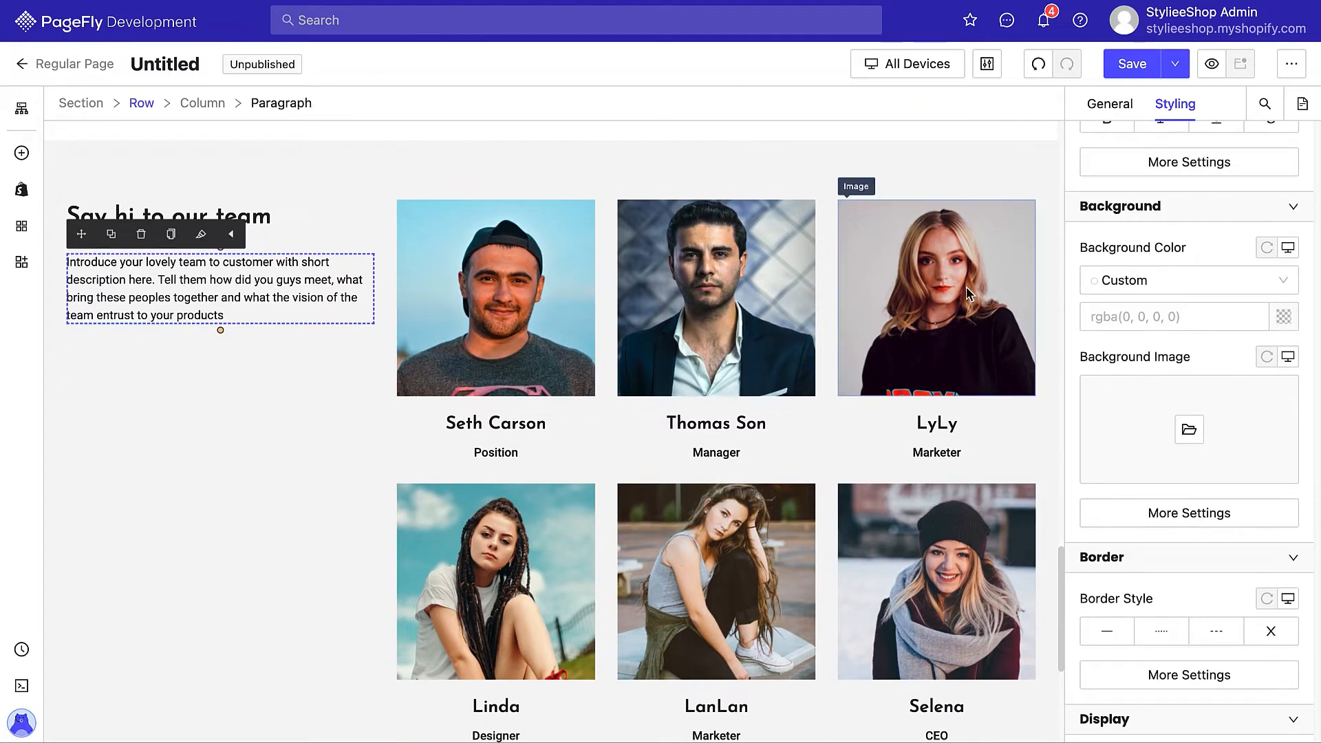
click(1110, 103)
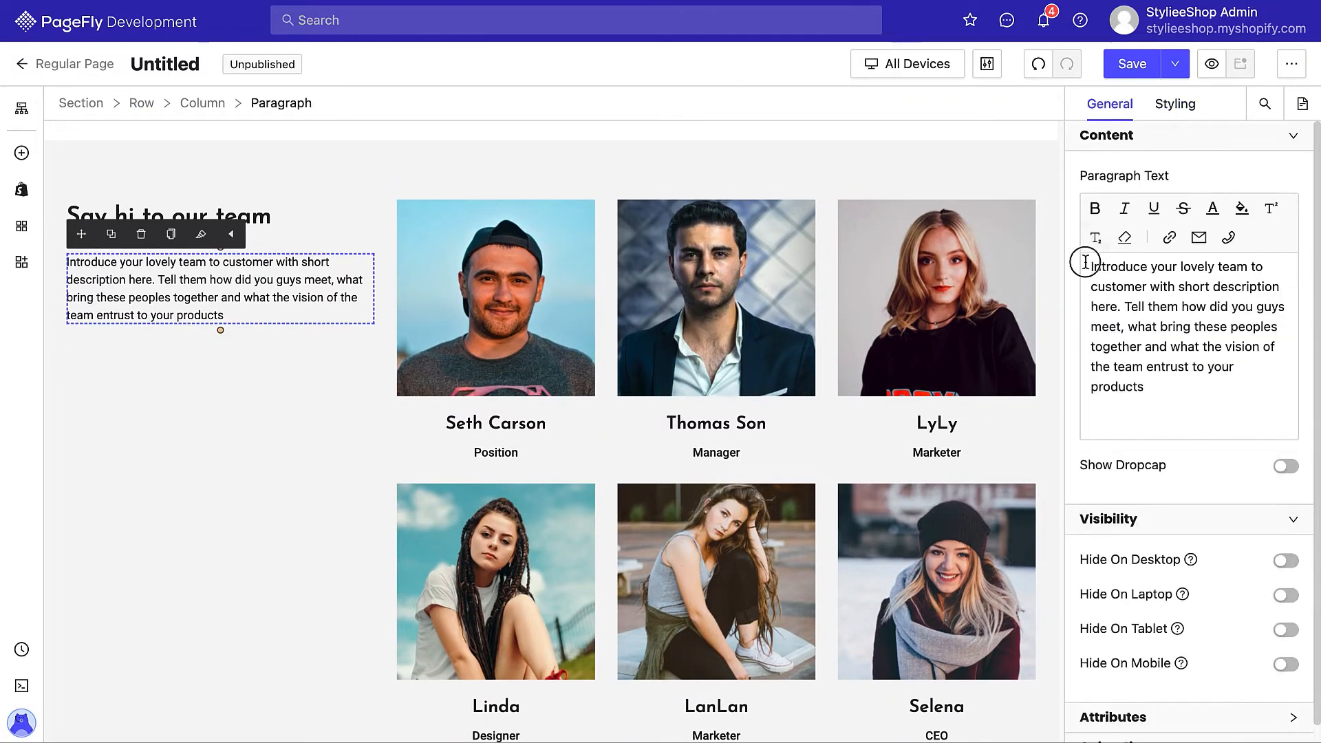
drag(1079, 259, 1194, 404)
text(We see ourselves as much more than just a clothing store, but as a family of like-minded, kind and talented people who love to collaborate and make awesome stuff together.We’re definitely close-knit, but not in a weird, creepy kind of way. We genuinely like each other and like to spend time together, whether it’s for a quick cappuccino break in the studio or a night out at the latest gallery or museum opening.)
Change the team heading to "Meet our Team" and insert a paragraph break before "We're definitely close-knit".
click(285, 223)
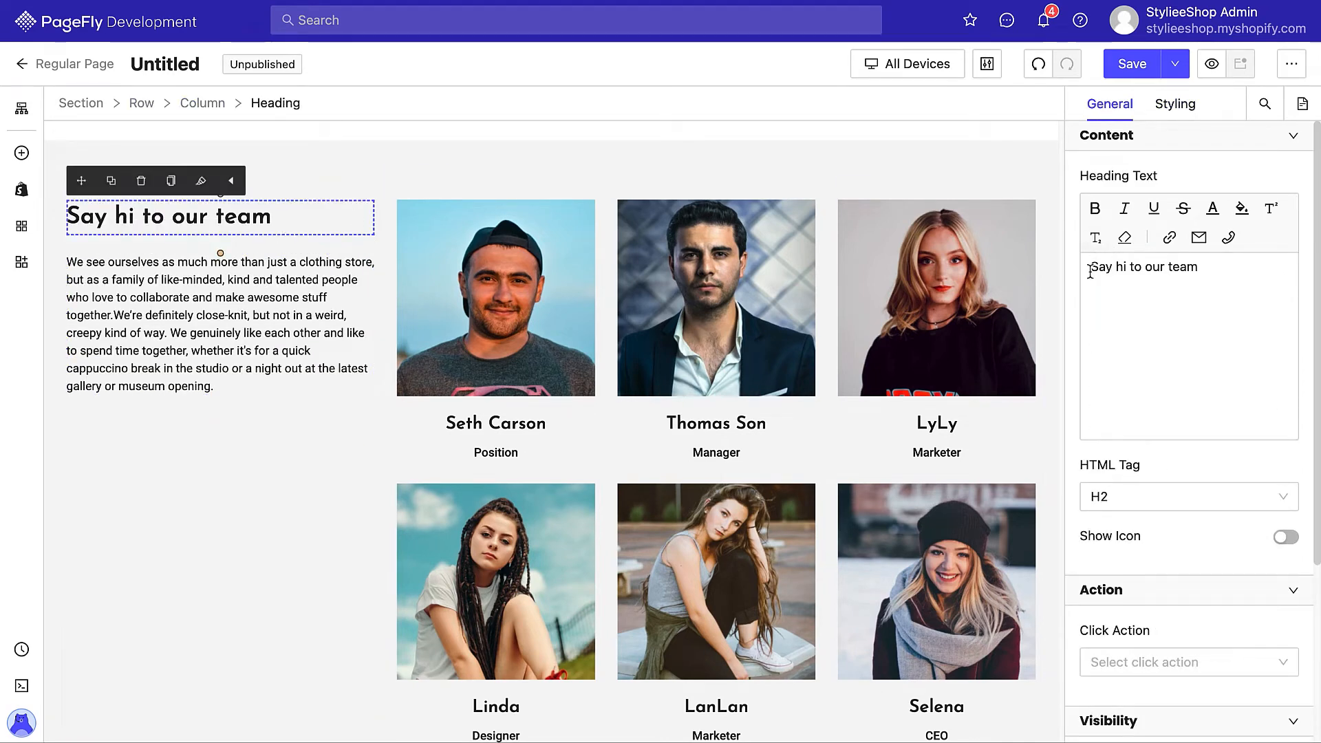
text(Met)
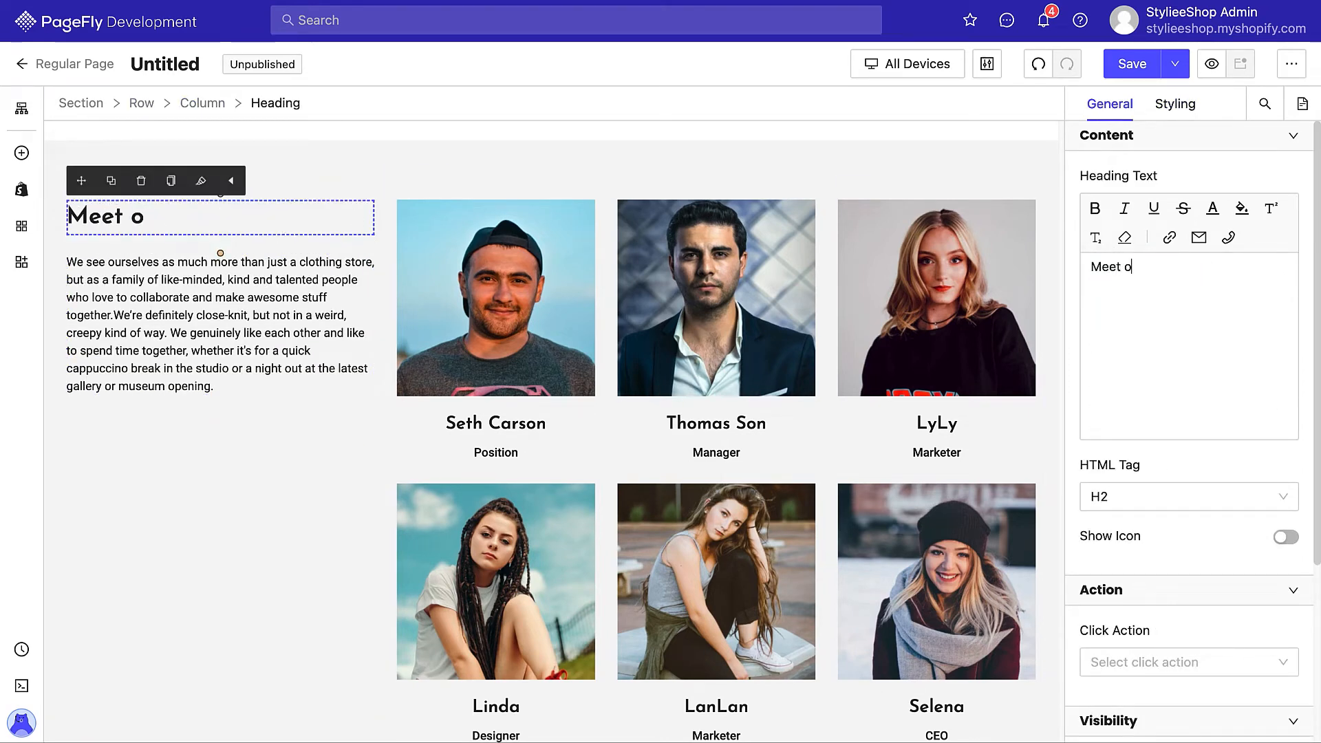
click(304, 368)
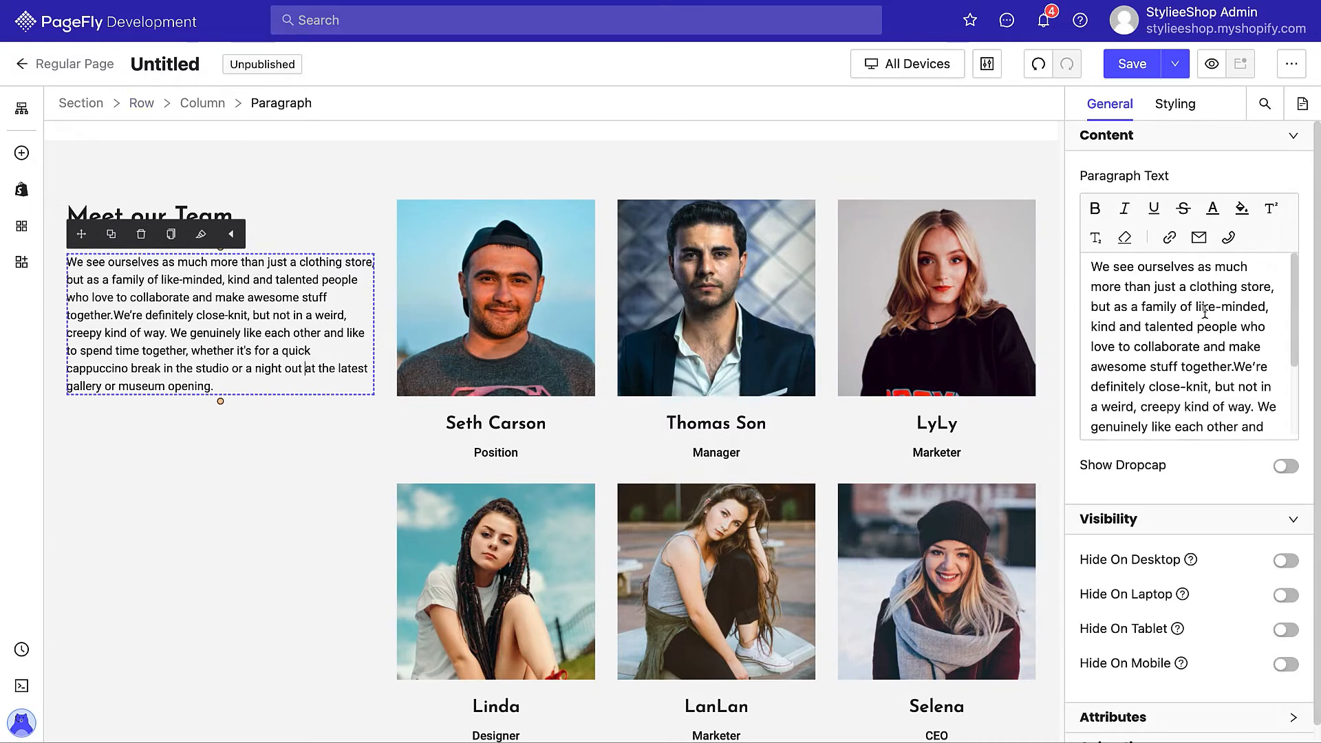
key(Return)
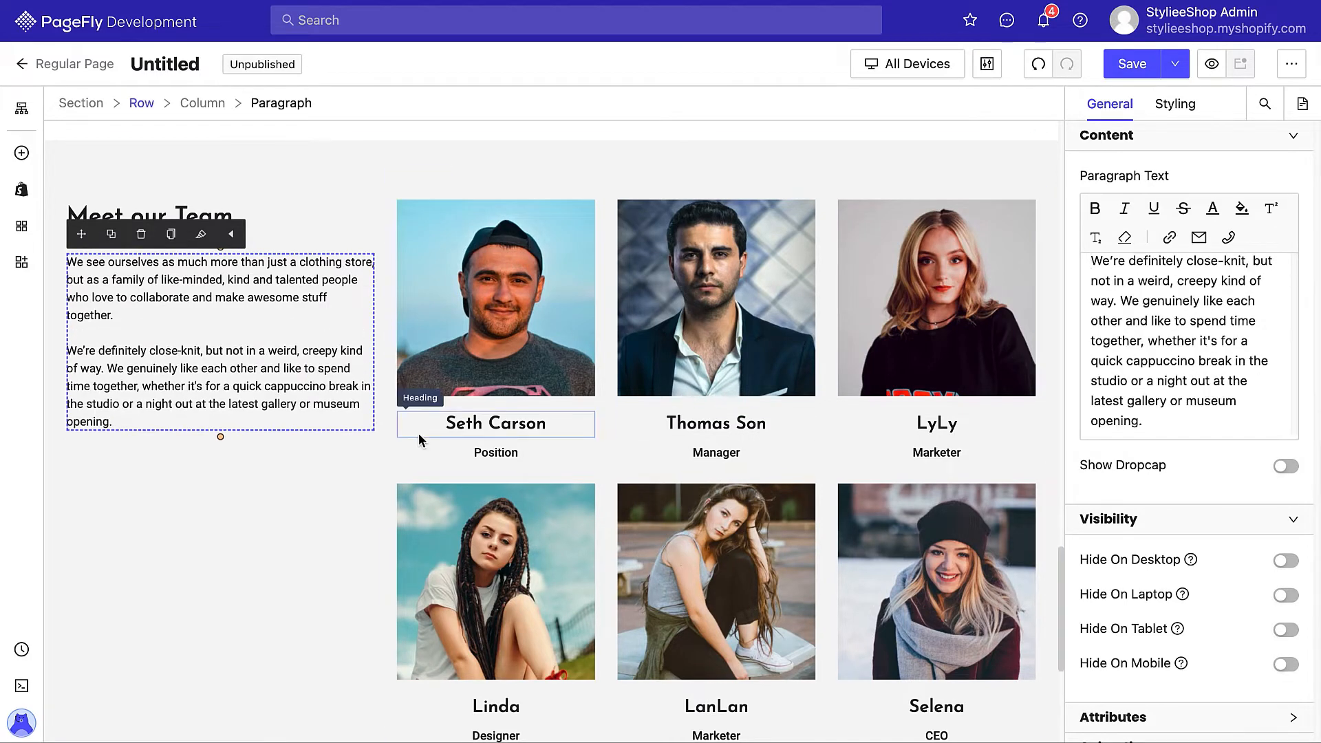
Set the team paragraph's font to Poppins and make its font size one step smaller.
click(1175, 104)
scroll(1191, 310, down, 8)
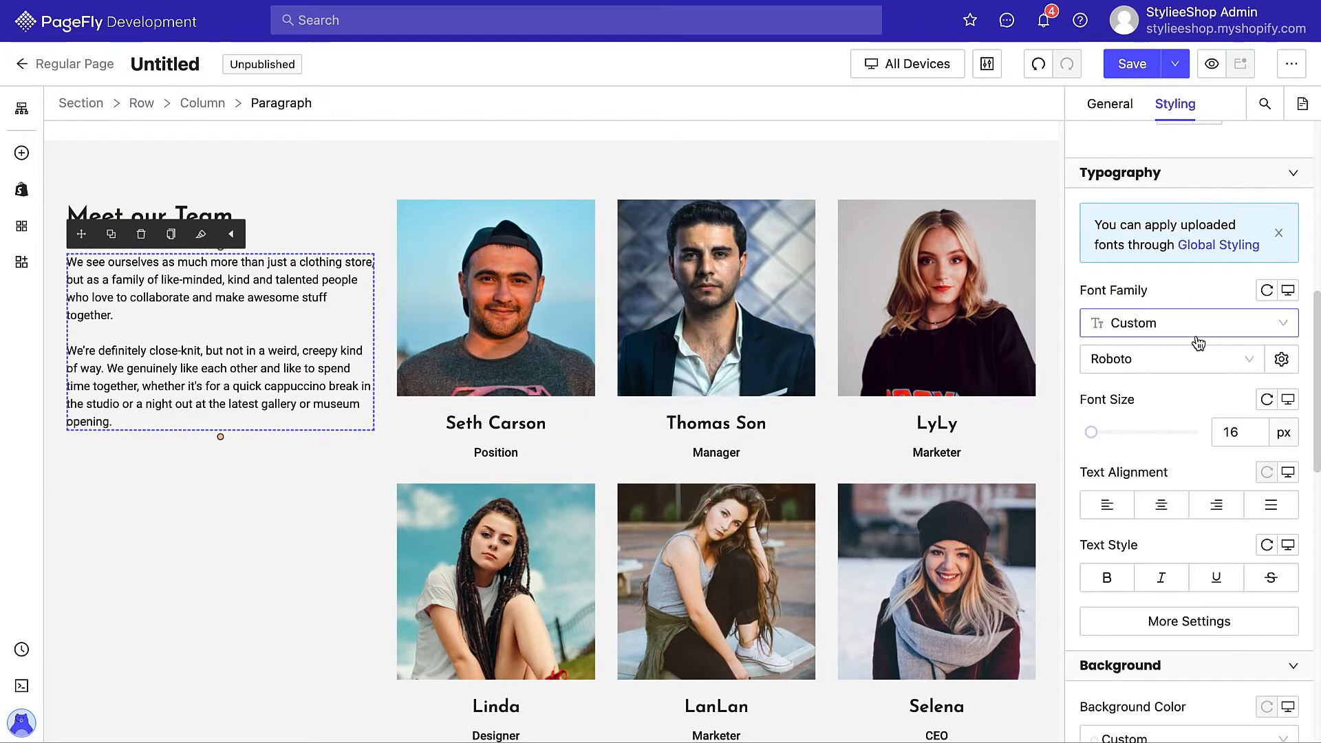
click(1169, 359)
click(1170, 397)
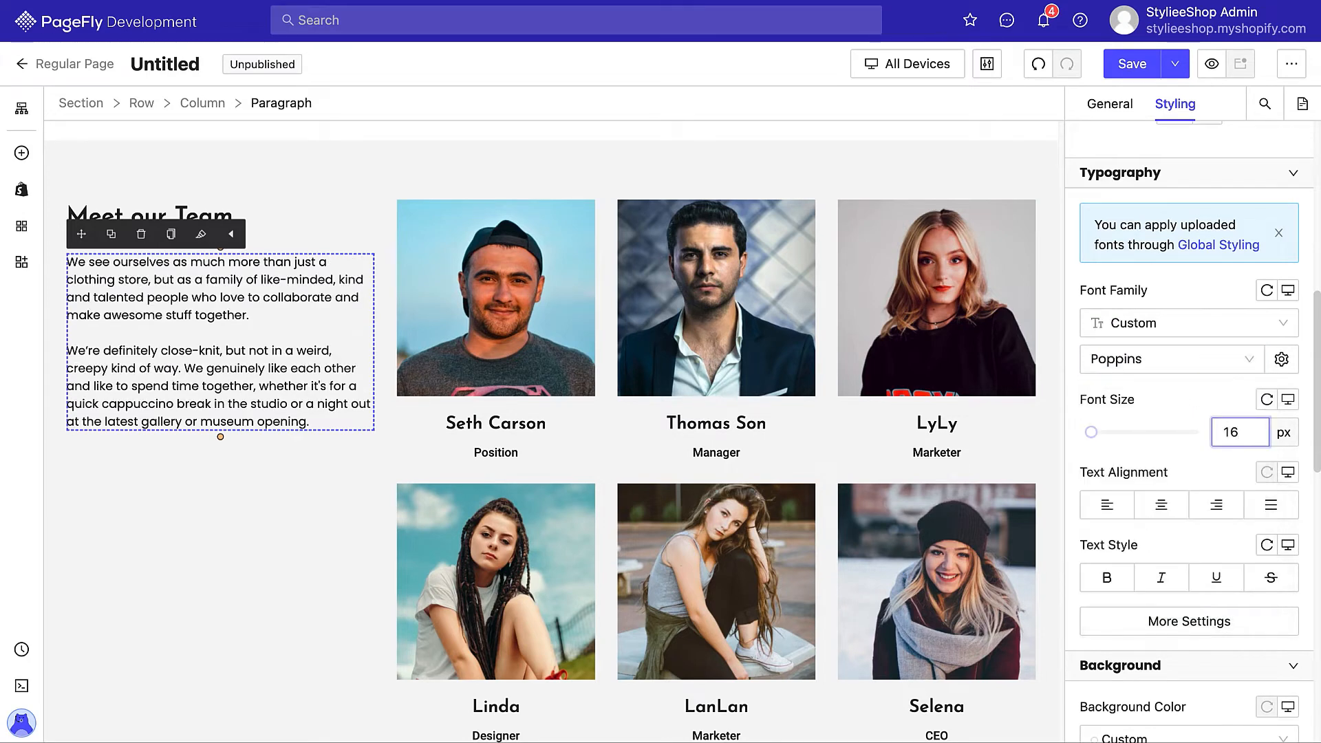
key(Down)
Replace the first team member's photo with image "1" from the image library.
click(491, 324)
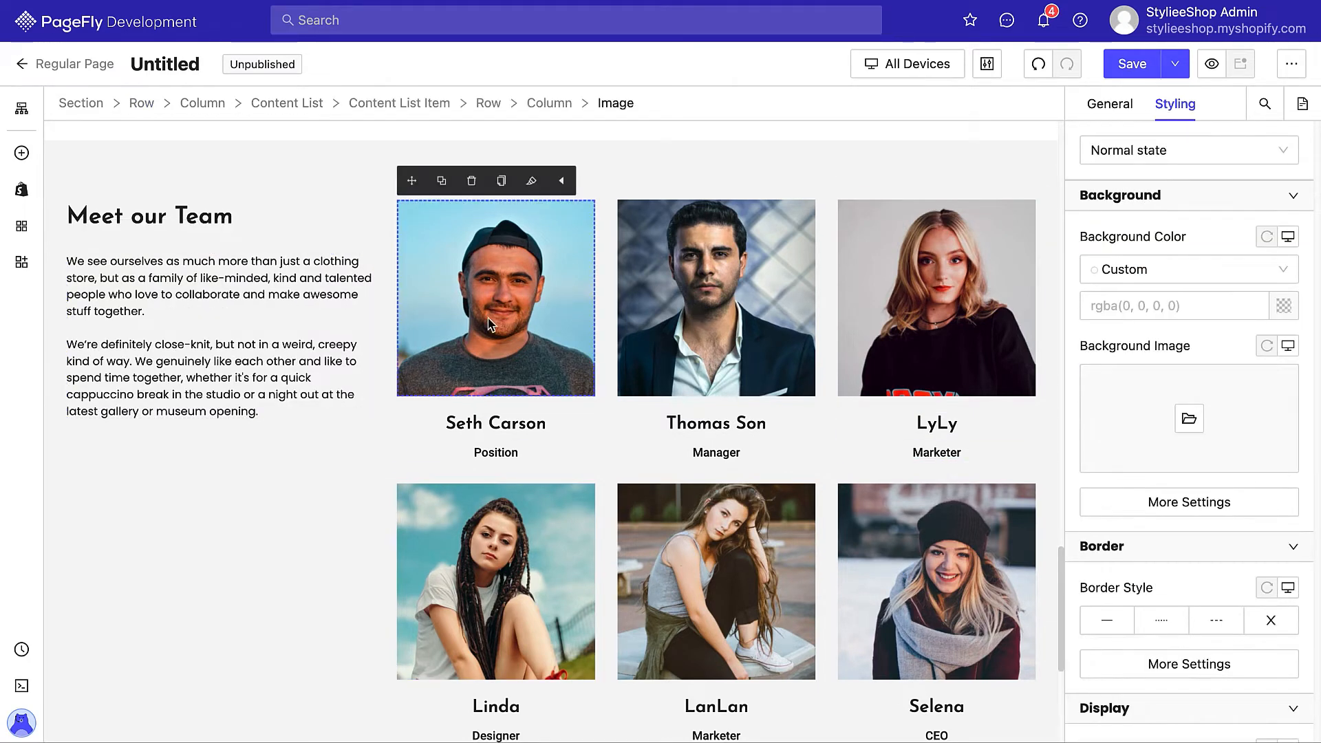
click(1109, 103)
click(1176, 250)
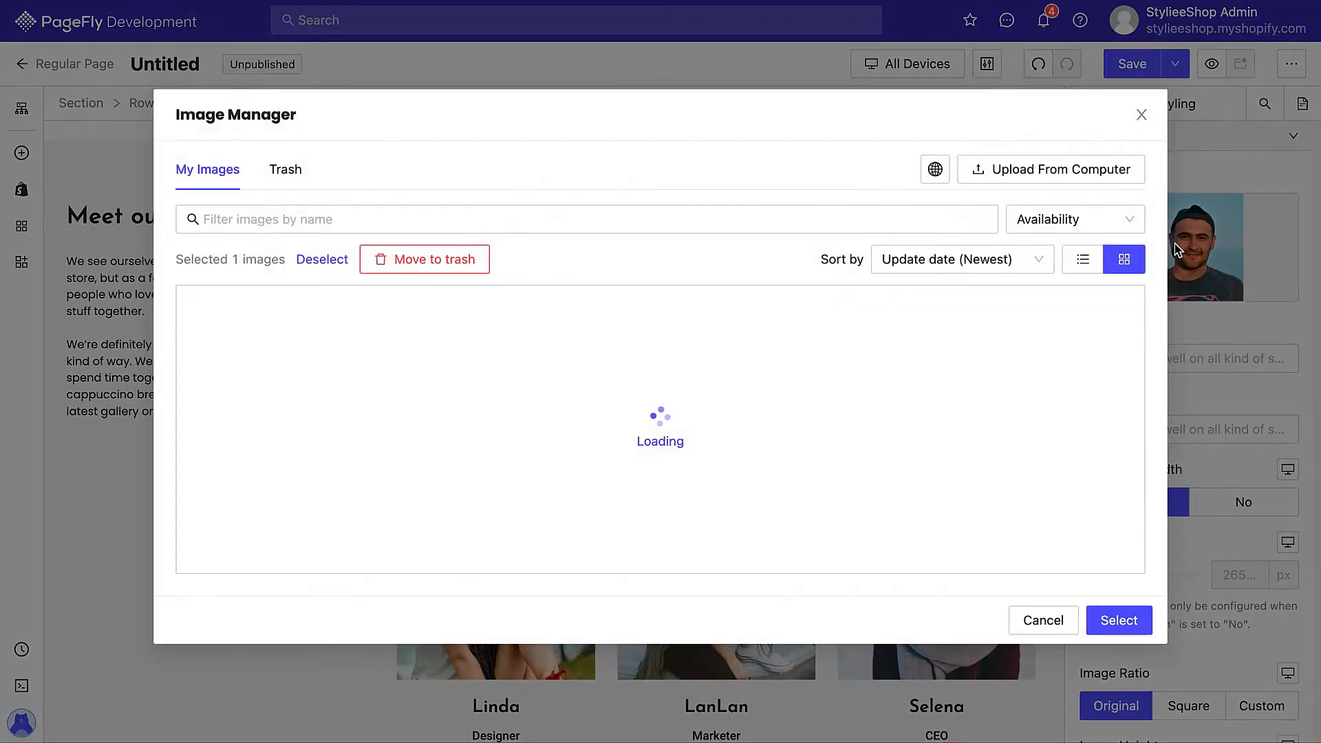
scroll(900, 441, down, 1)
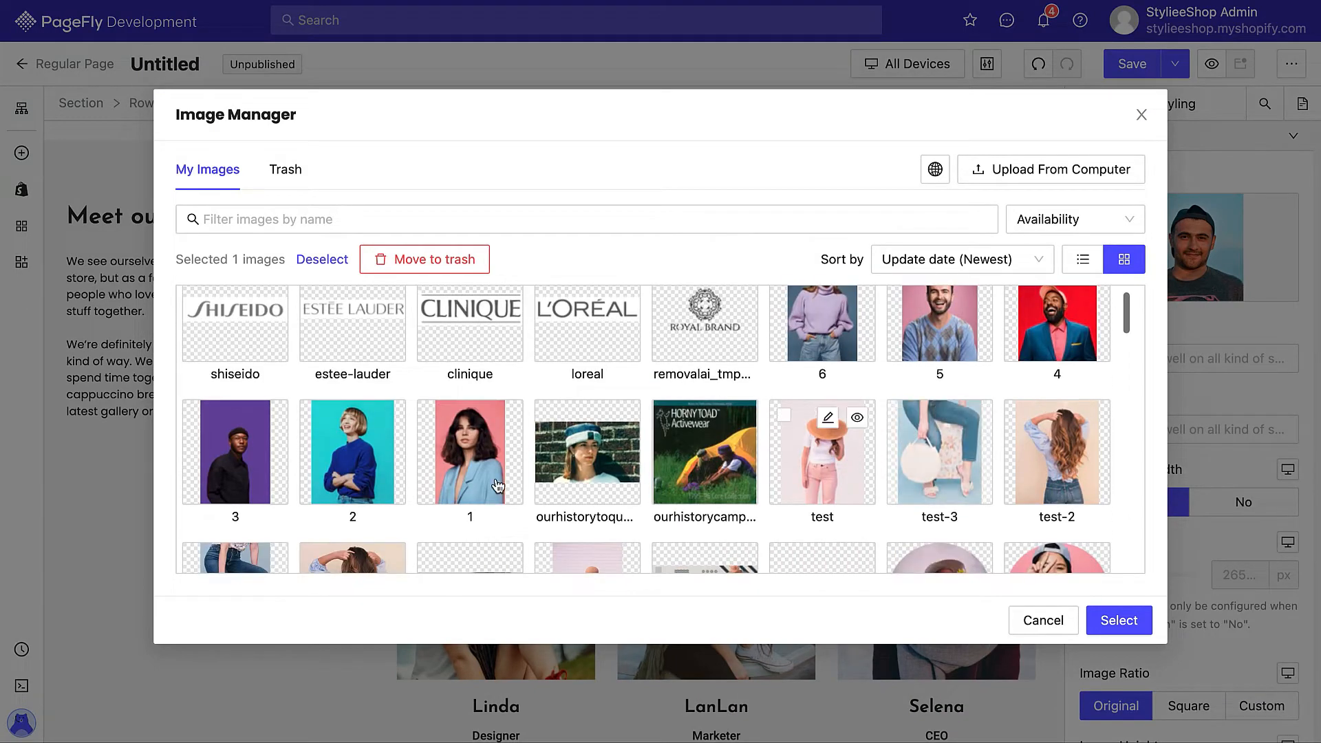
click(470, 454)
click(1118, 620)
Replace the second and third team members' photos with images "2" and "3".
click(745, 354)
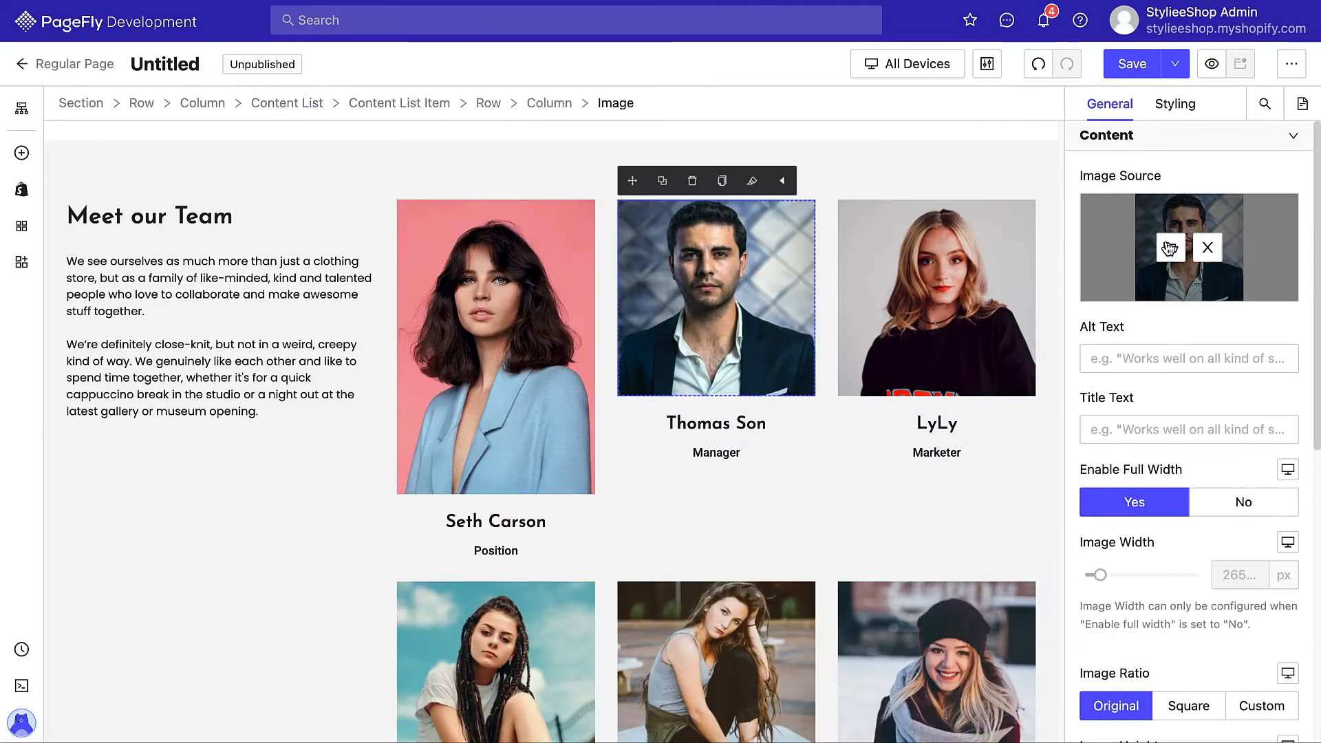
click(1173, 247)
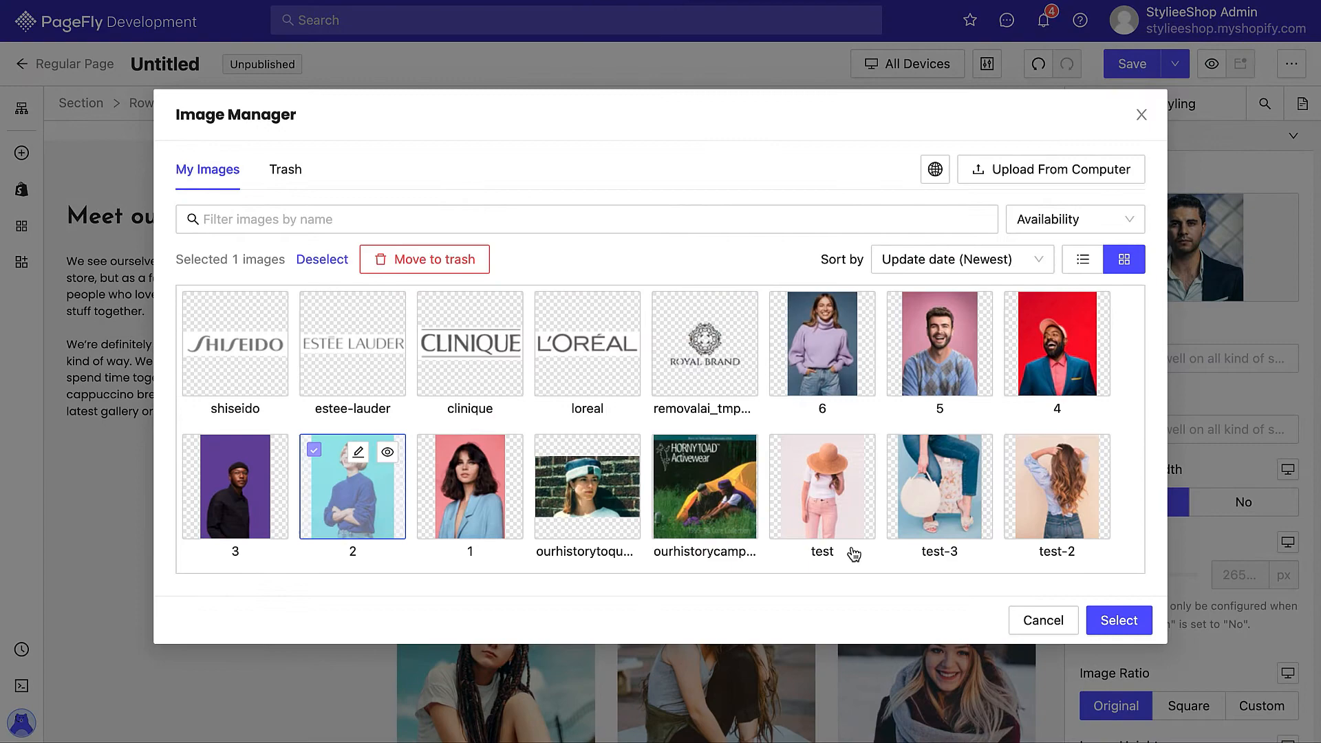
click(1118, 620)
click(936, 295)
click(1170, 248)
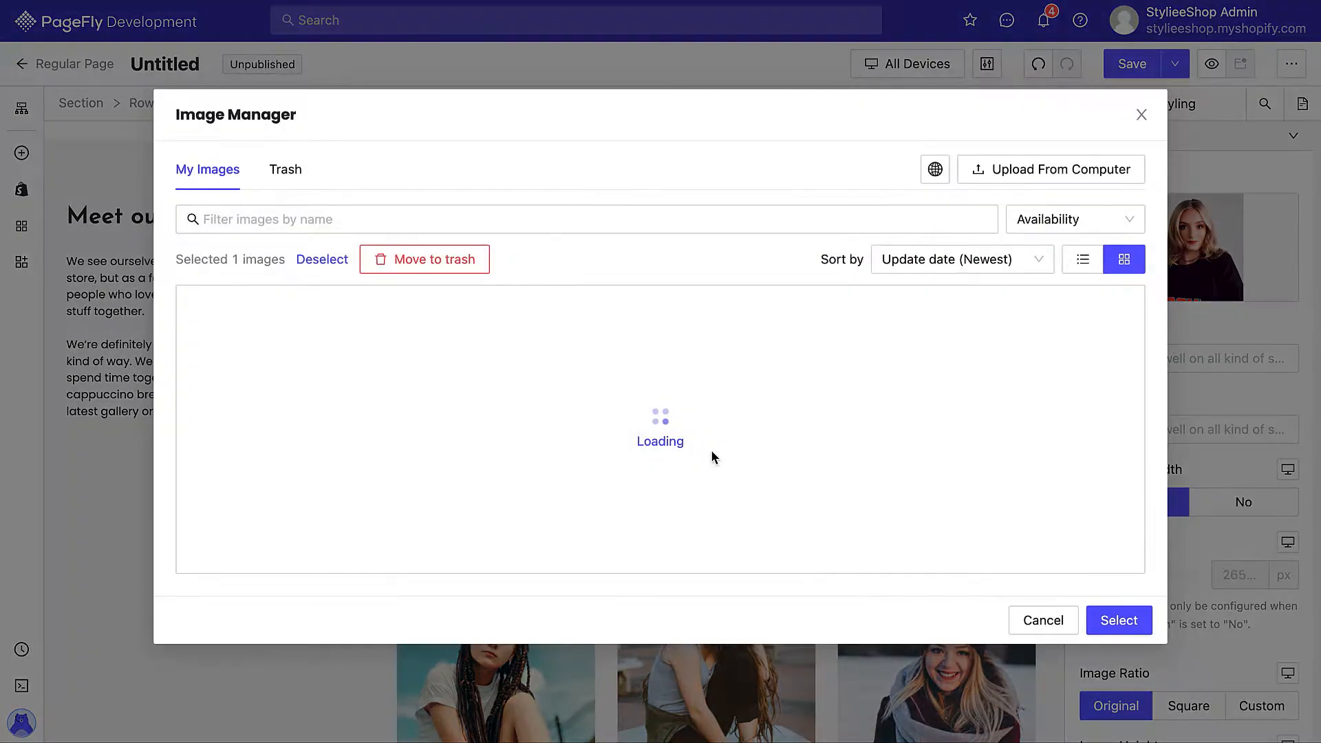
scroll(550, 551, down, 2)
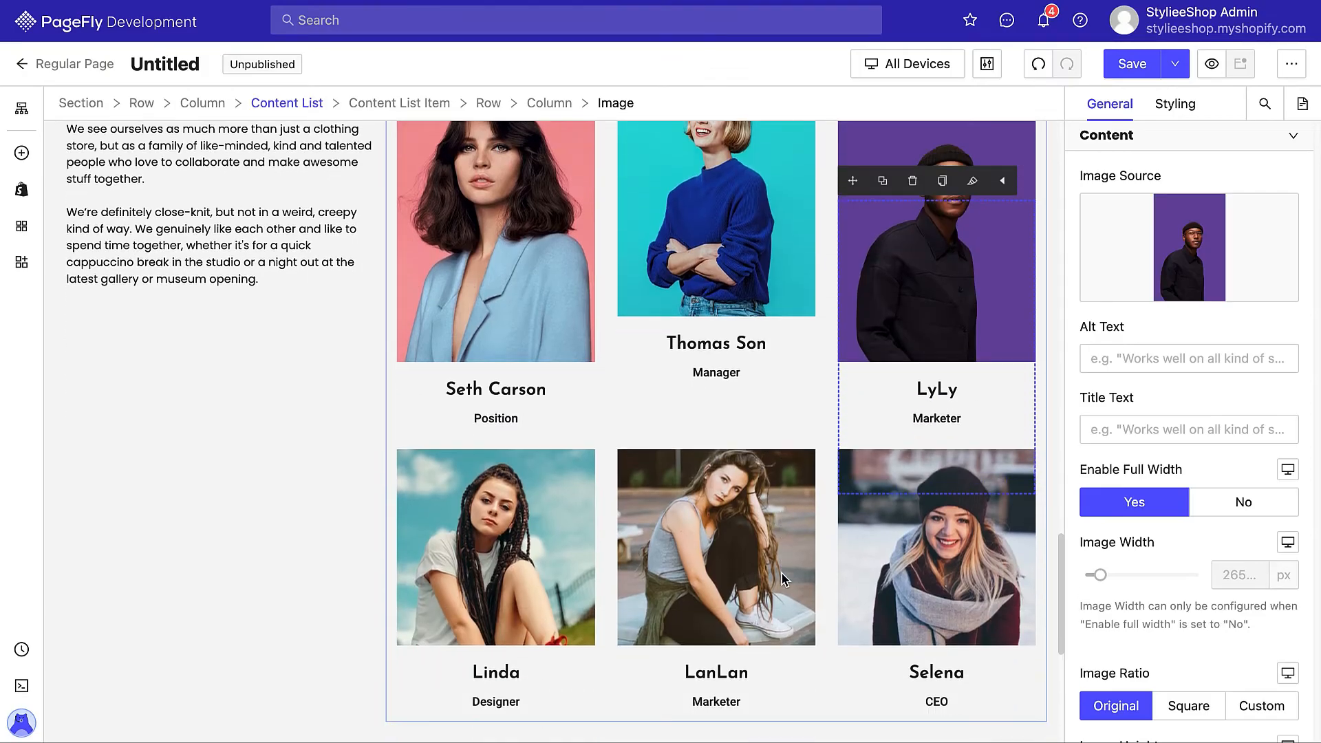
Replace the fourth and fifth team members' photos with images "4" and "5".
click(535, 544)
click(1169, 249)
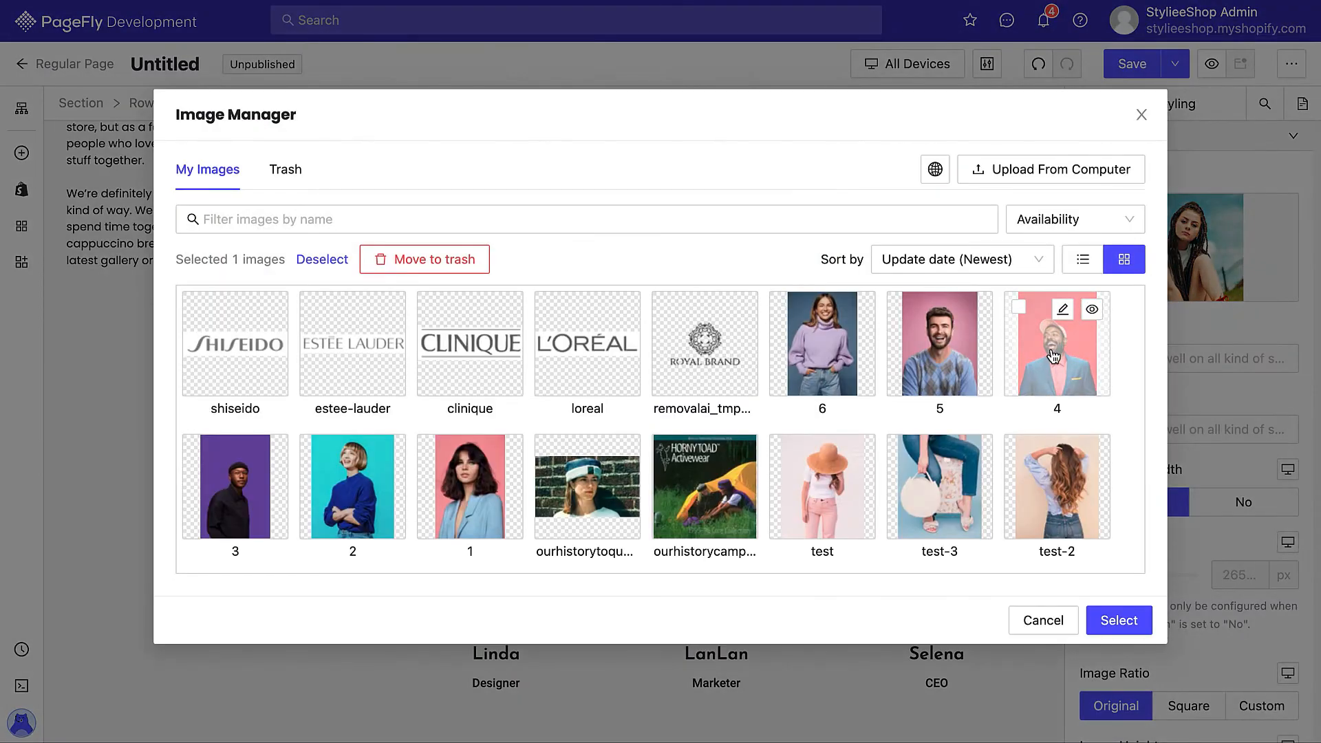
click(1050, 323)
click(1118, 619)
click(1170, 248)
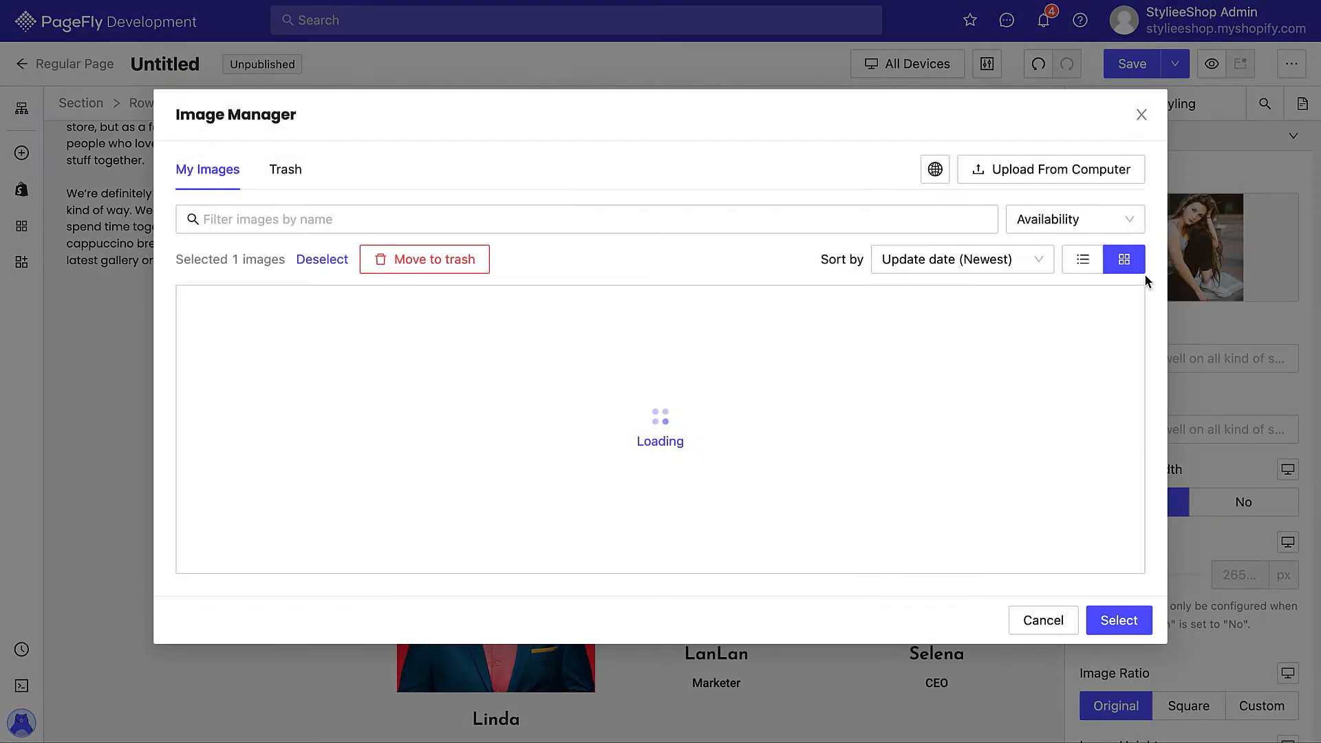
click(1042, 619)
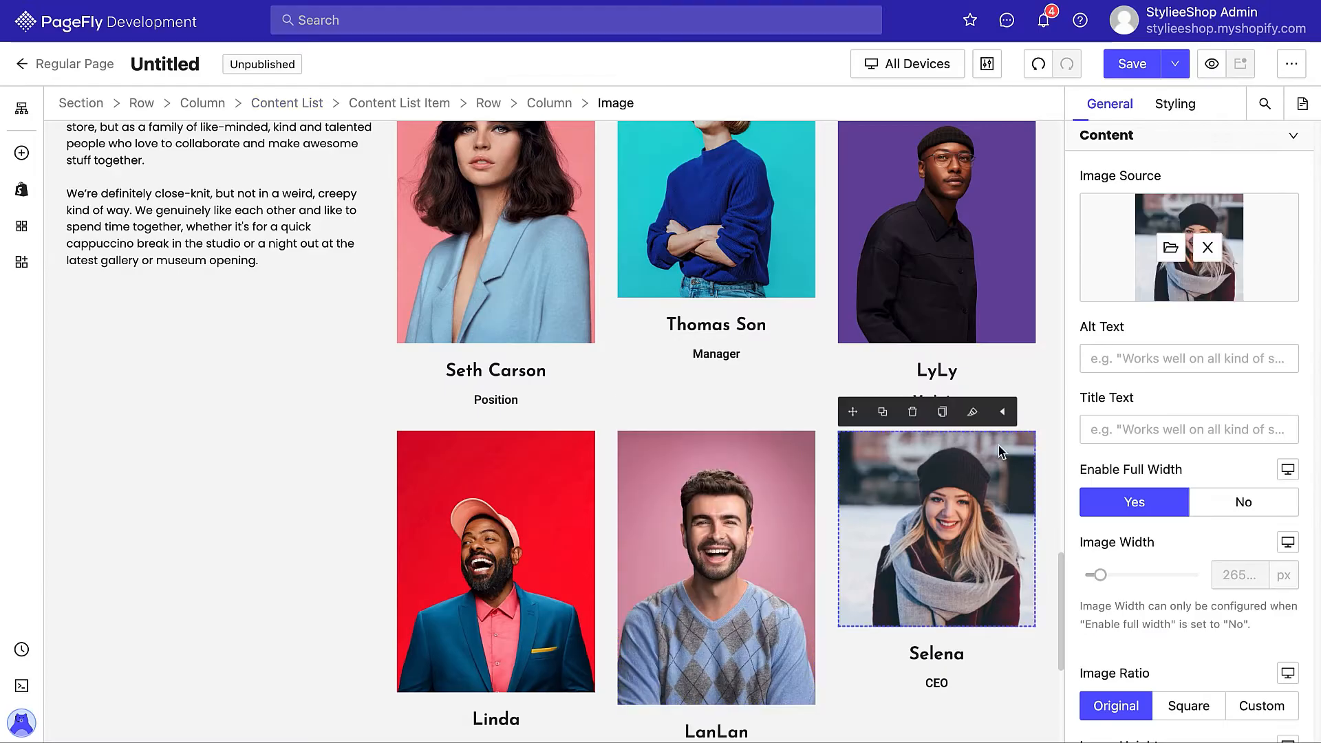
Replace the sixth team member's photo with image "6" from the image library.
click(1170, 248)
click(844, 365)
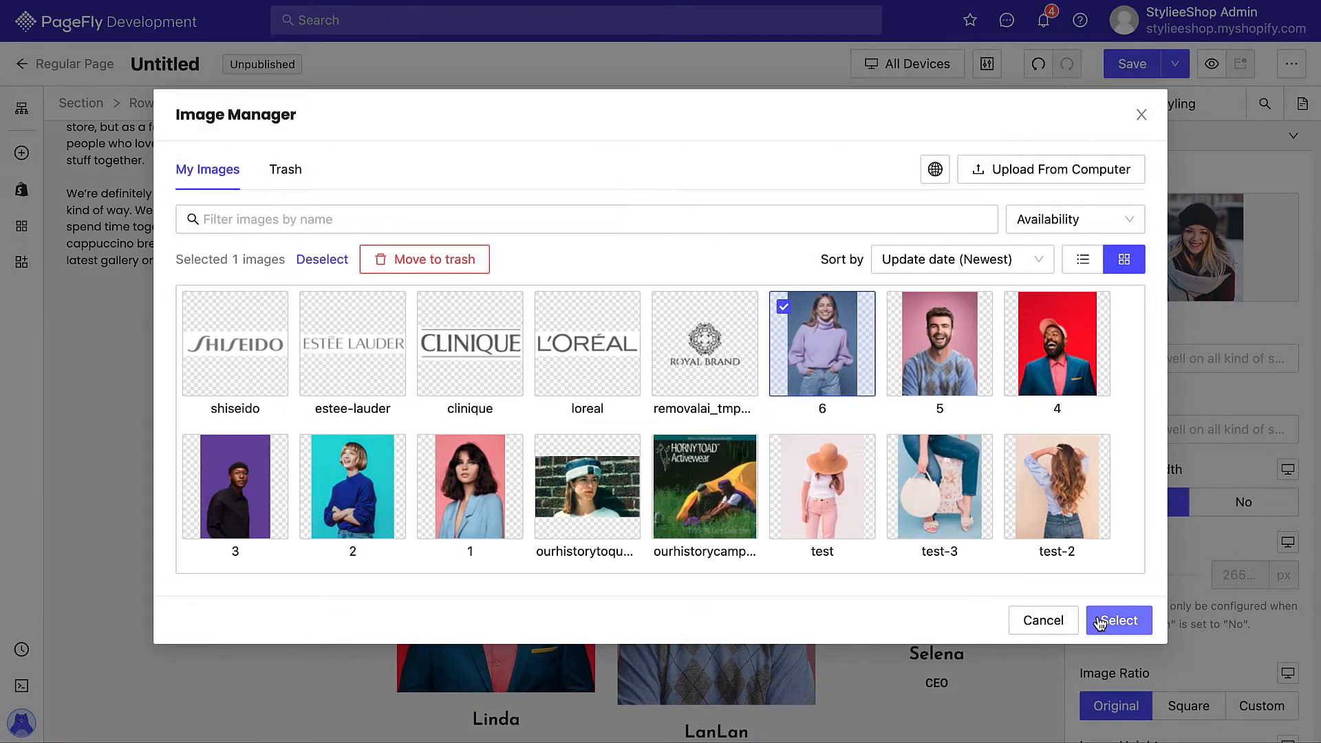
click(1119, 620)
Turn off full width for the first team member's photo and set its image ratio to Custom.
scroll(503, 375, up, 2)
click(504, 372)
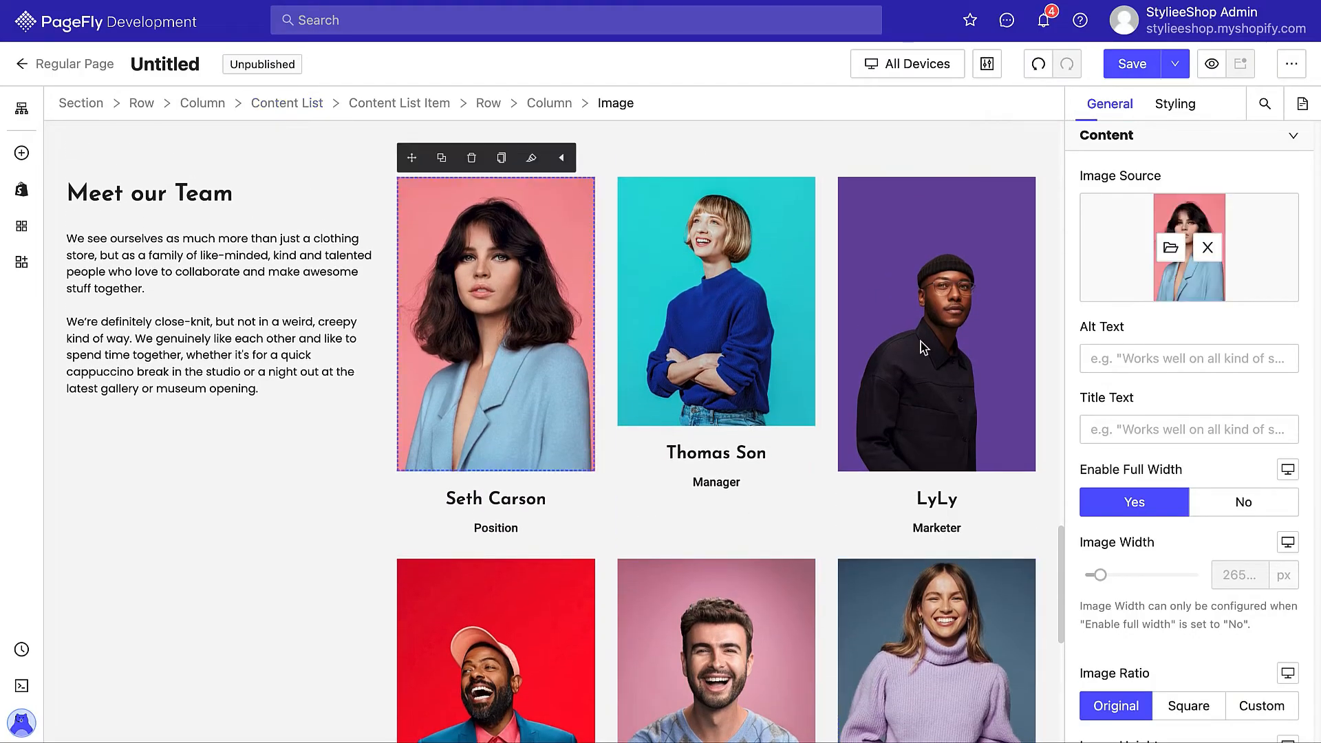
scroll(1197, 328, down, 3)
click(1251, 284)
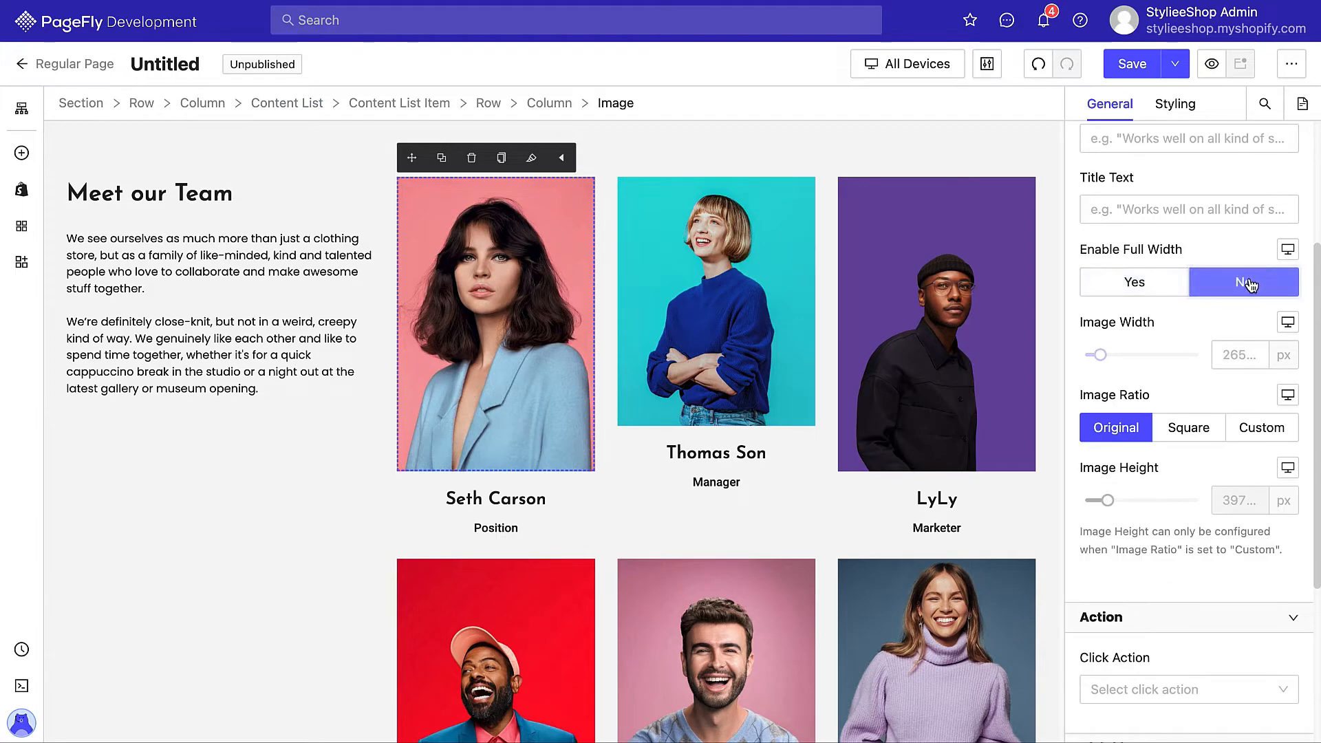
click(1269, 432)
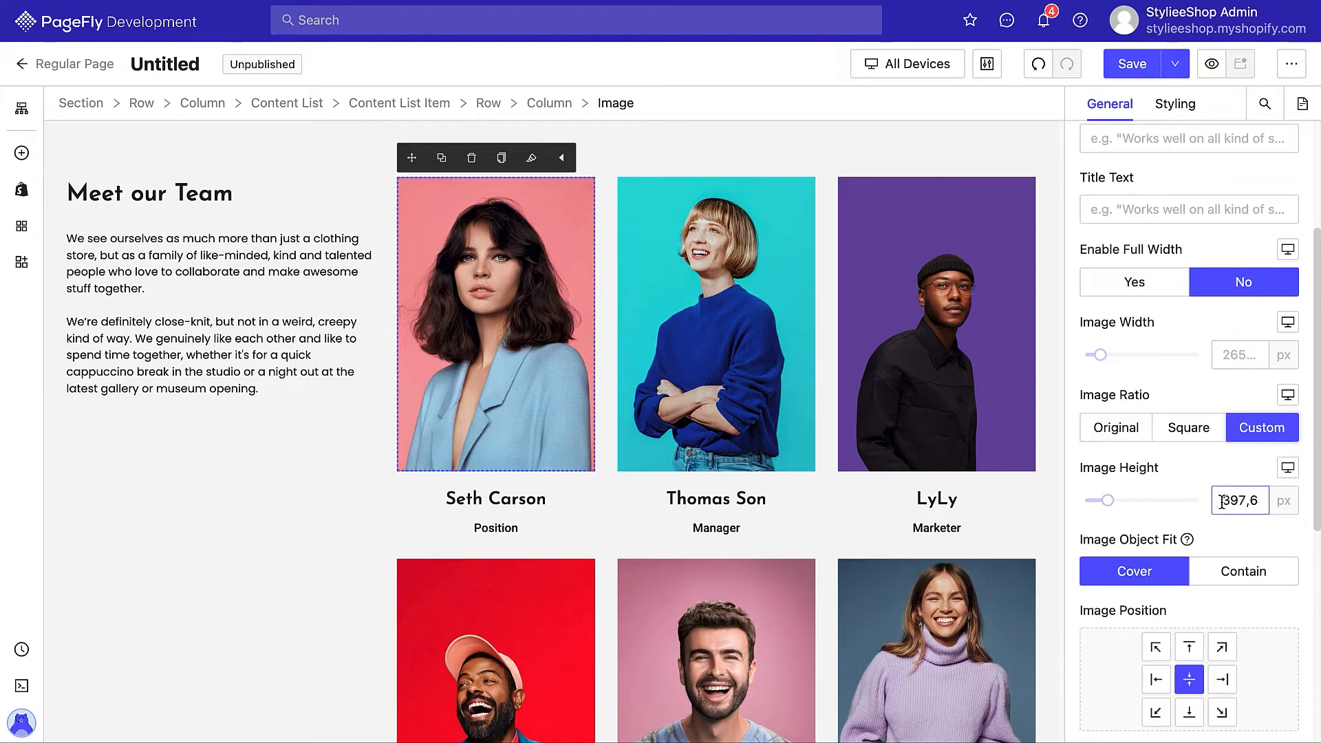
scroll(922, 510, down, 3)
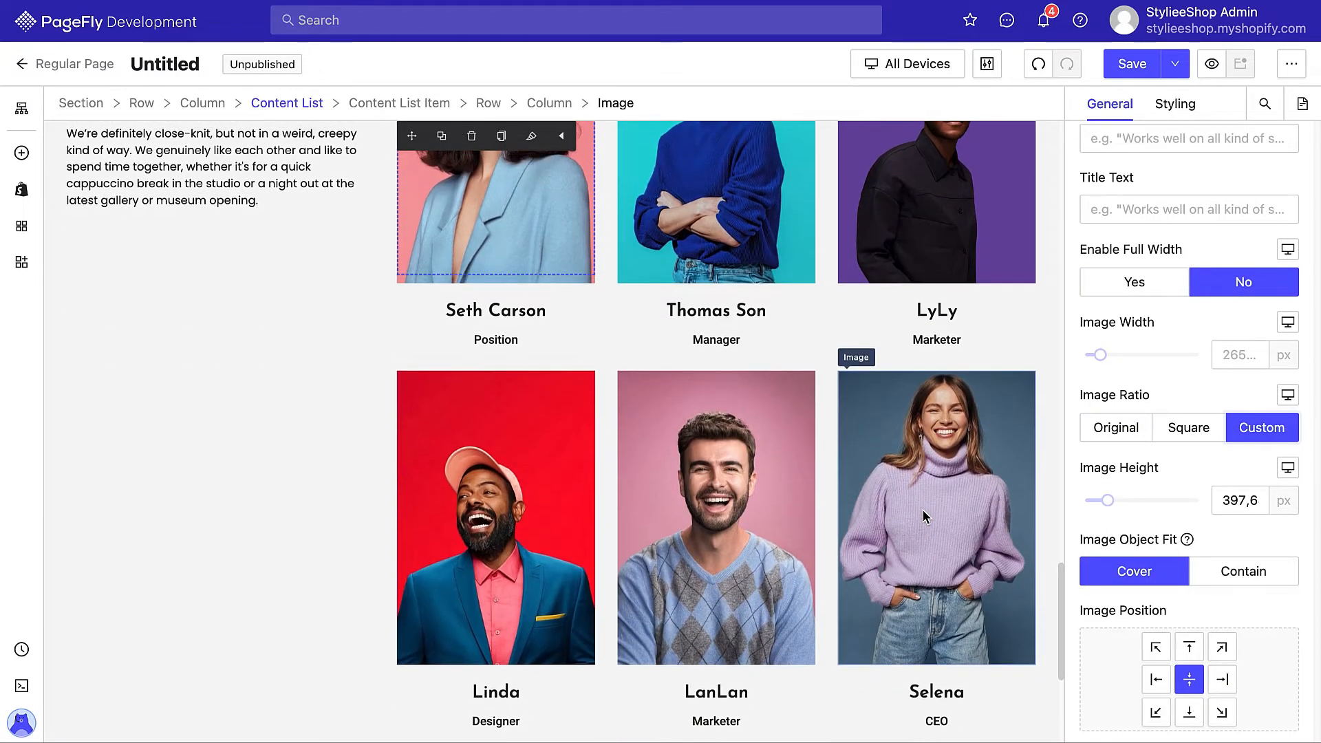
Set the content position of the Meet our Team row to the centre.
scroll(923, 509, up, 4)
click(296, 602)
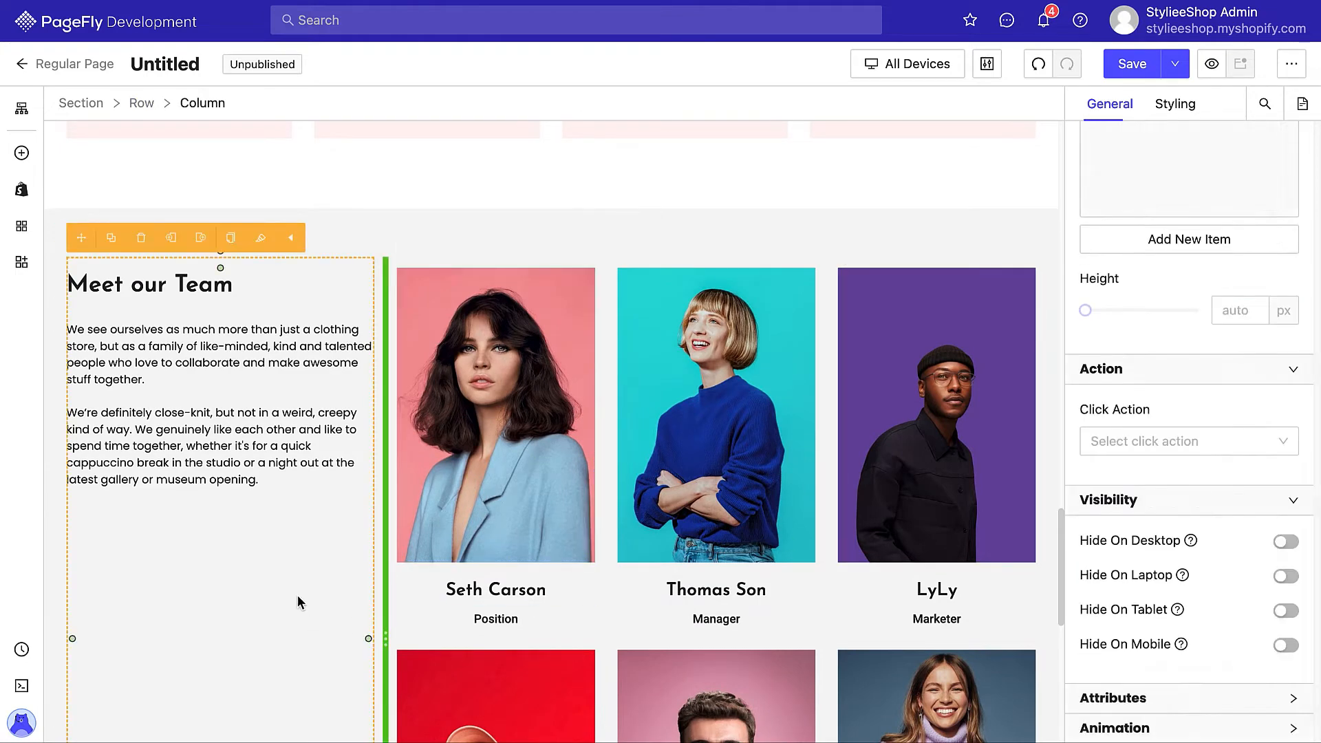
click(145, 106)
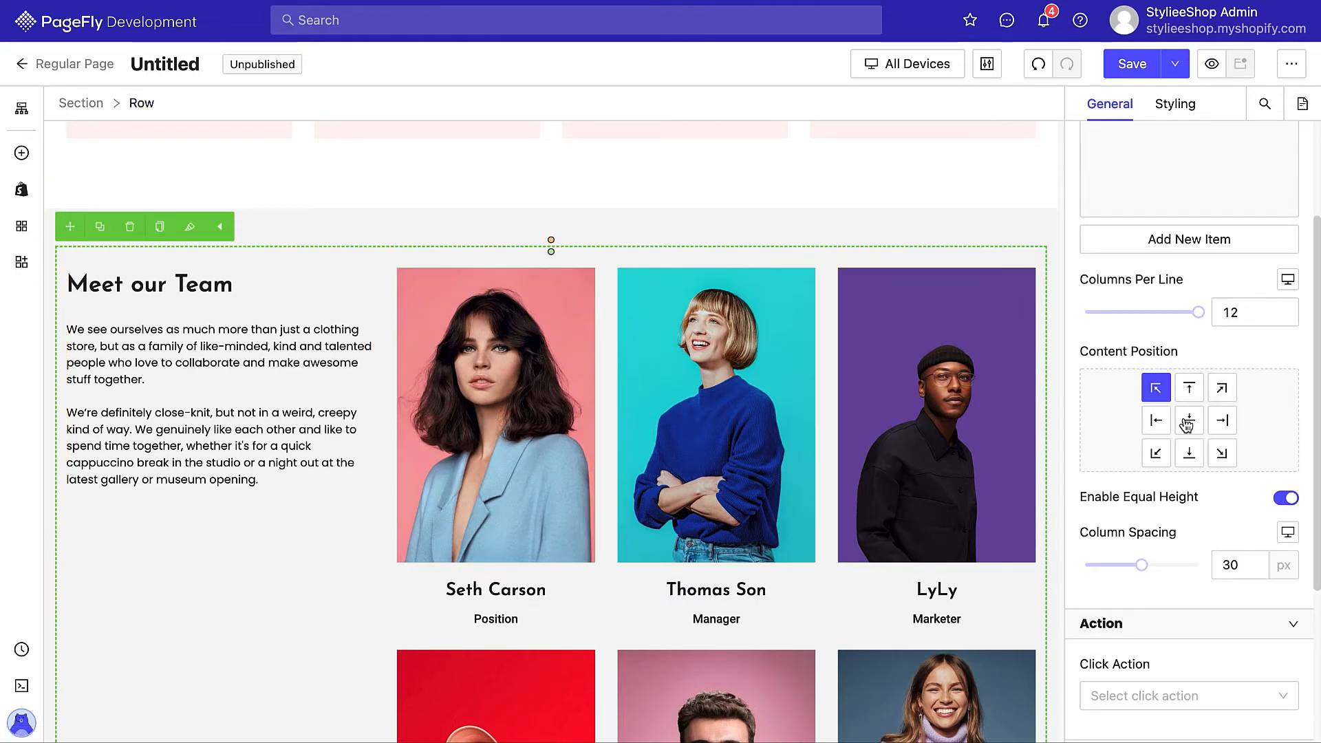
click(1189, 424)
scroll(656, 490, down, 3)
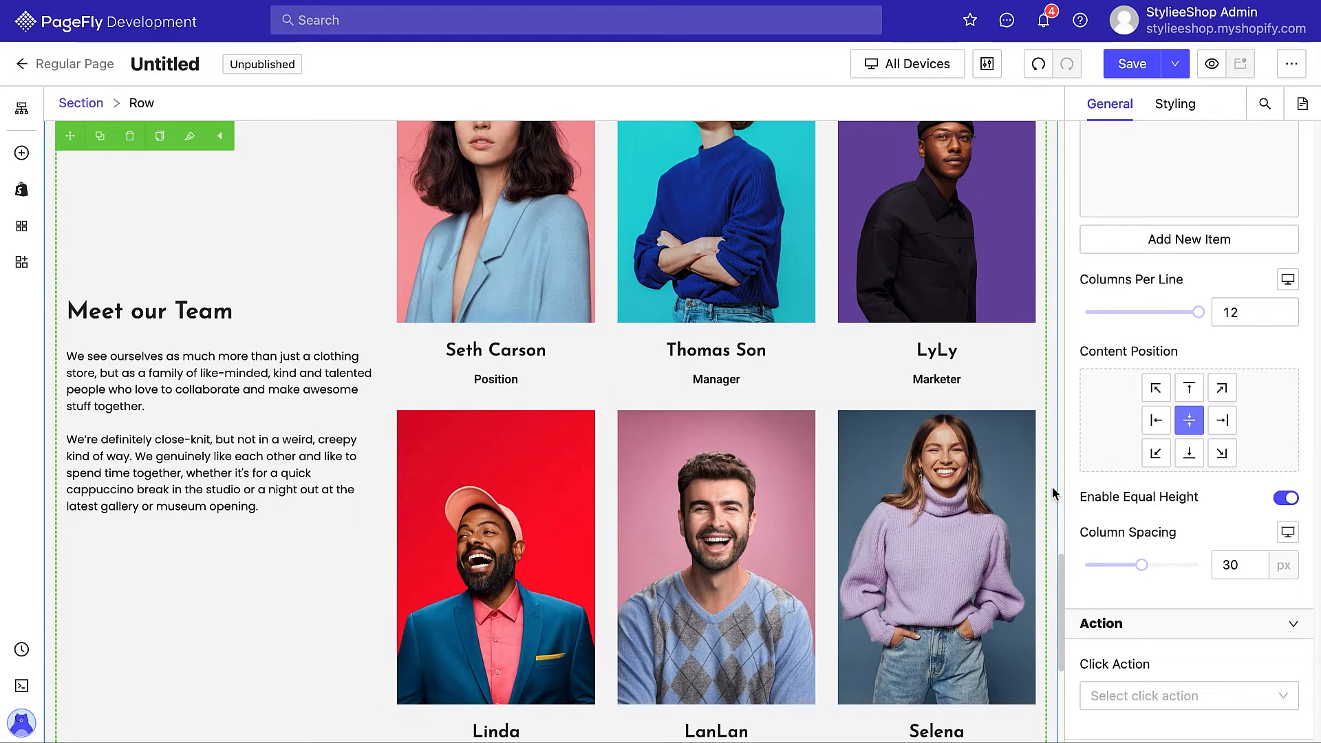
Delete the last logo column from the Trusted by row and set its columns per line to 5.
scroll(1051, 486, down, 2)
click(64, 694)
scroll(65, 697, down, 4)
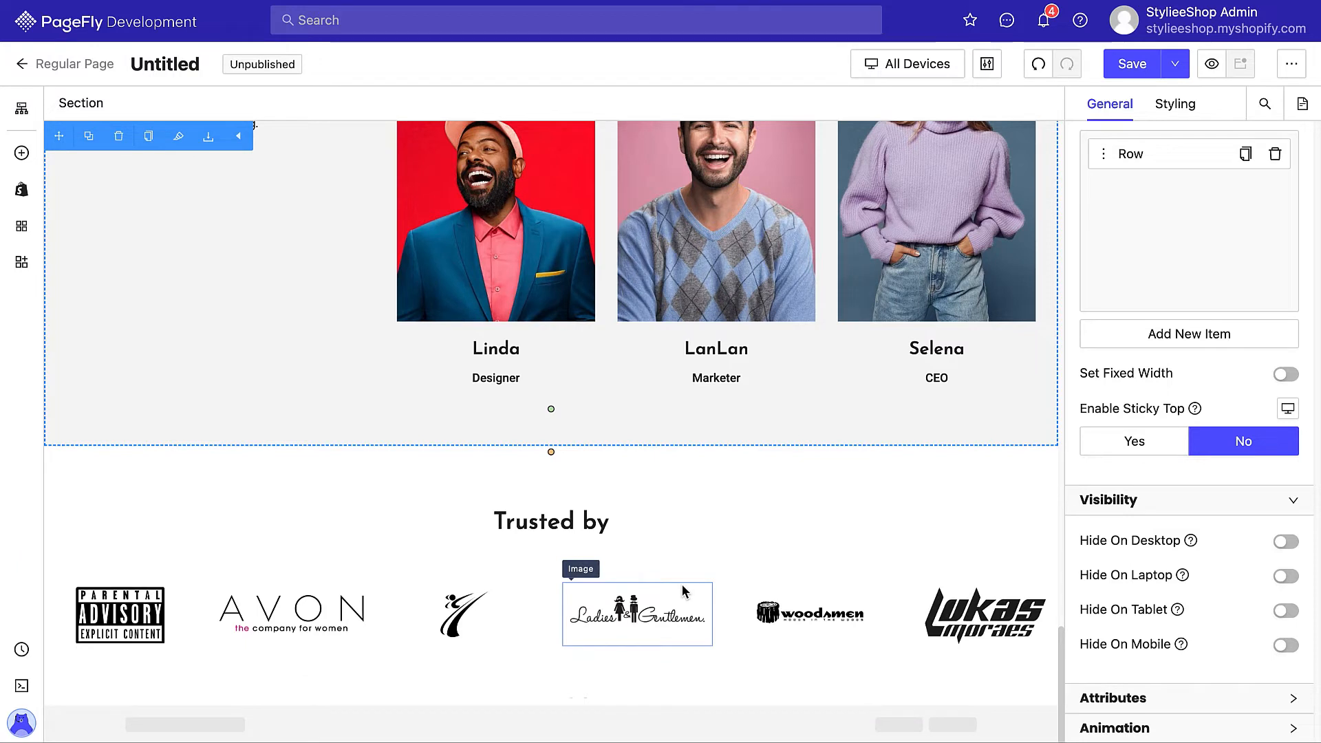
click(534, 657)
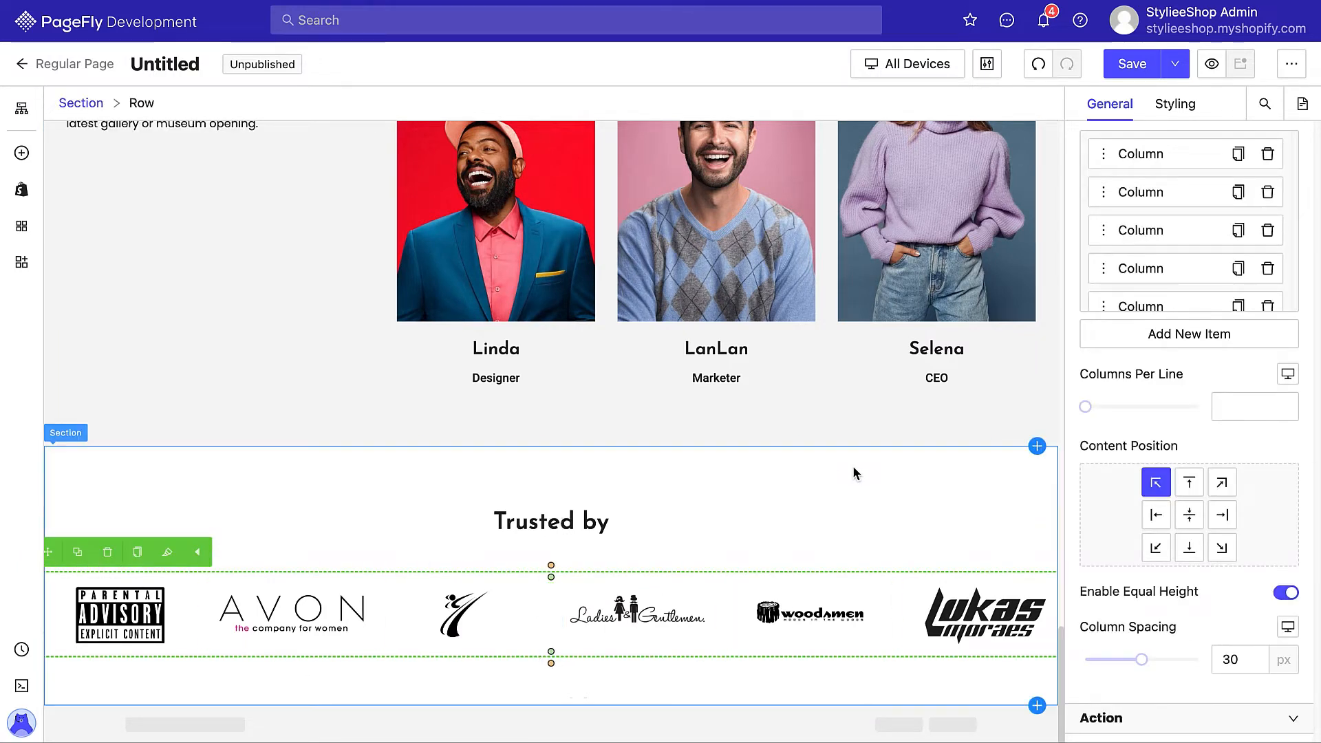
scroll(1186, 241, down, 1)
scroll(1187, 246, down, 1)
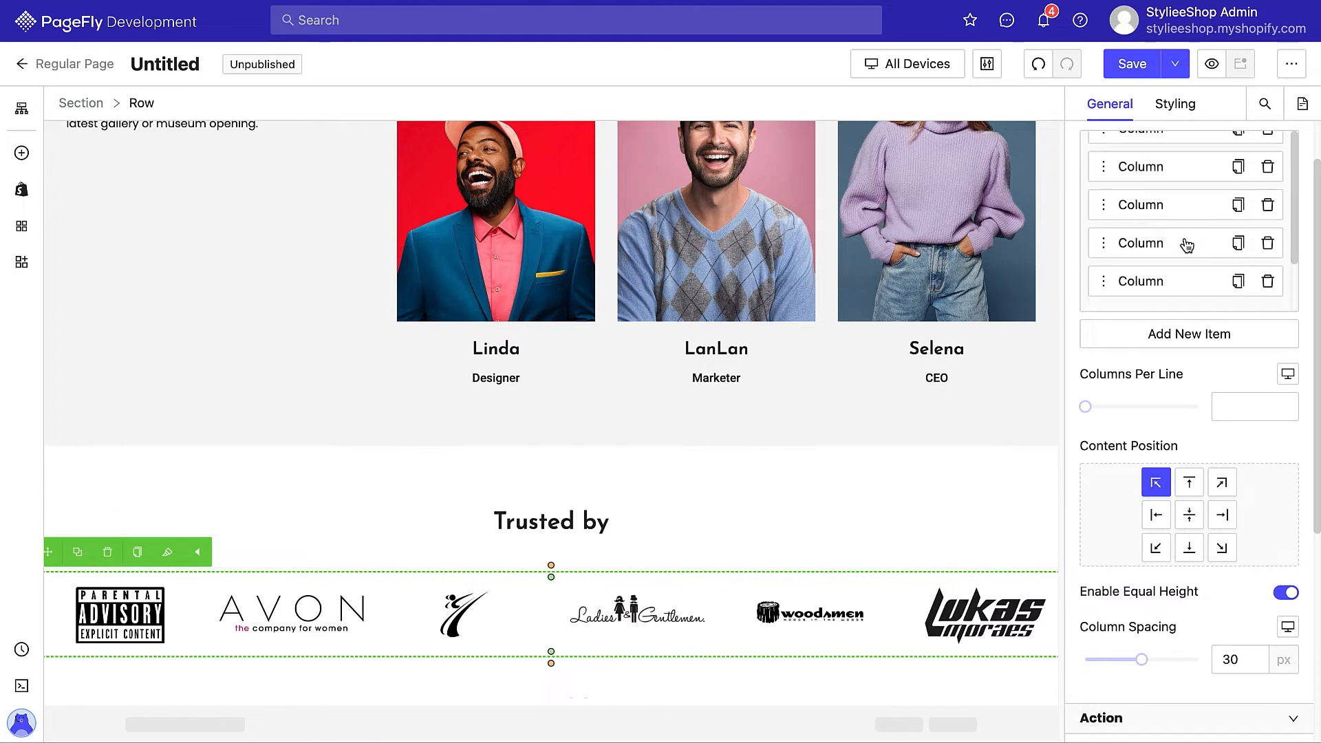
click(1271, 287)
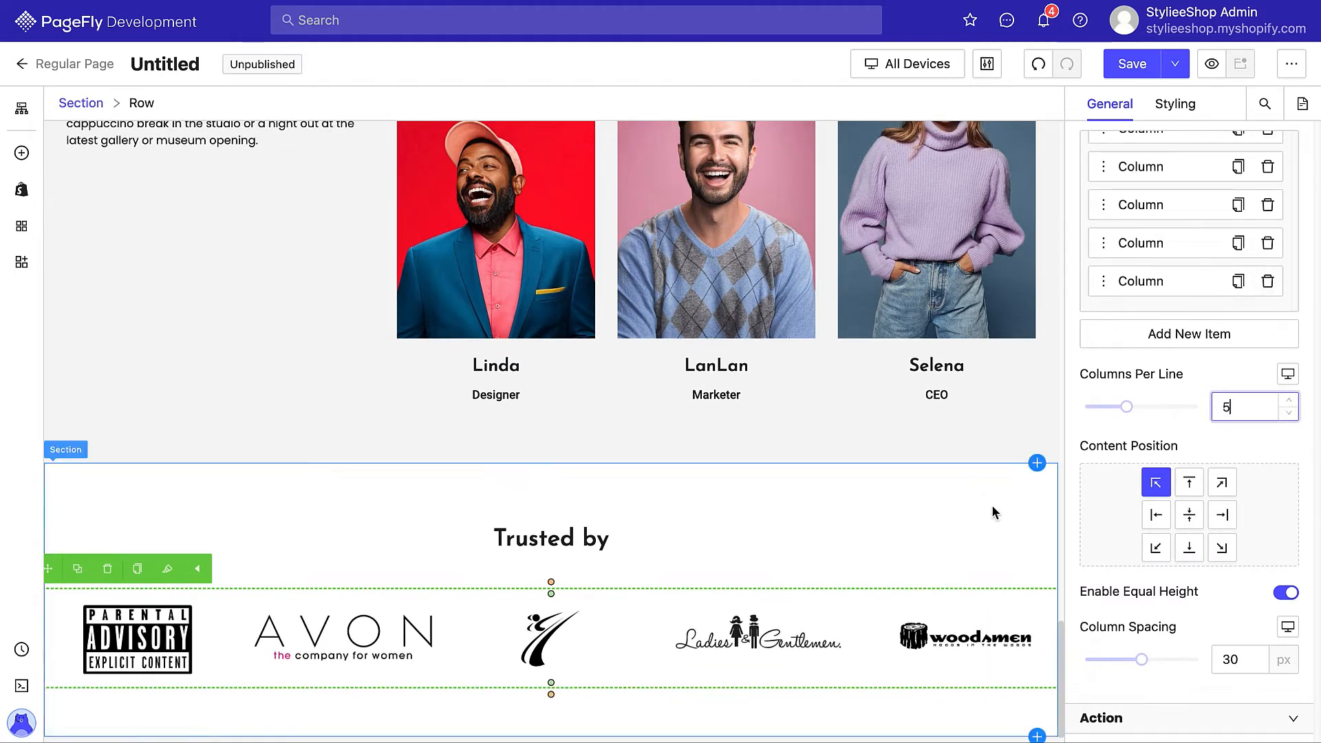
click(1030, 539)
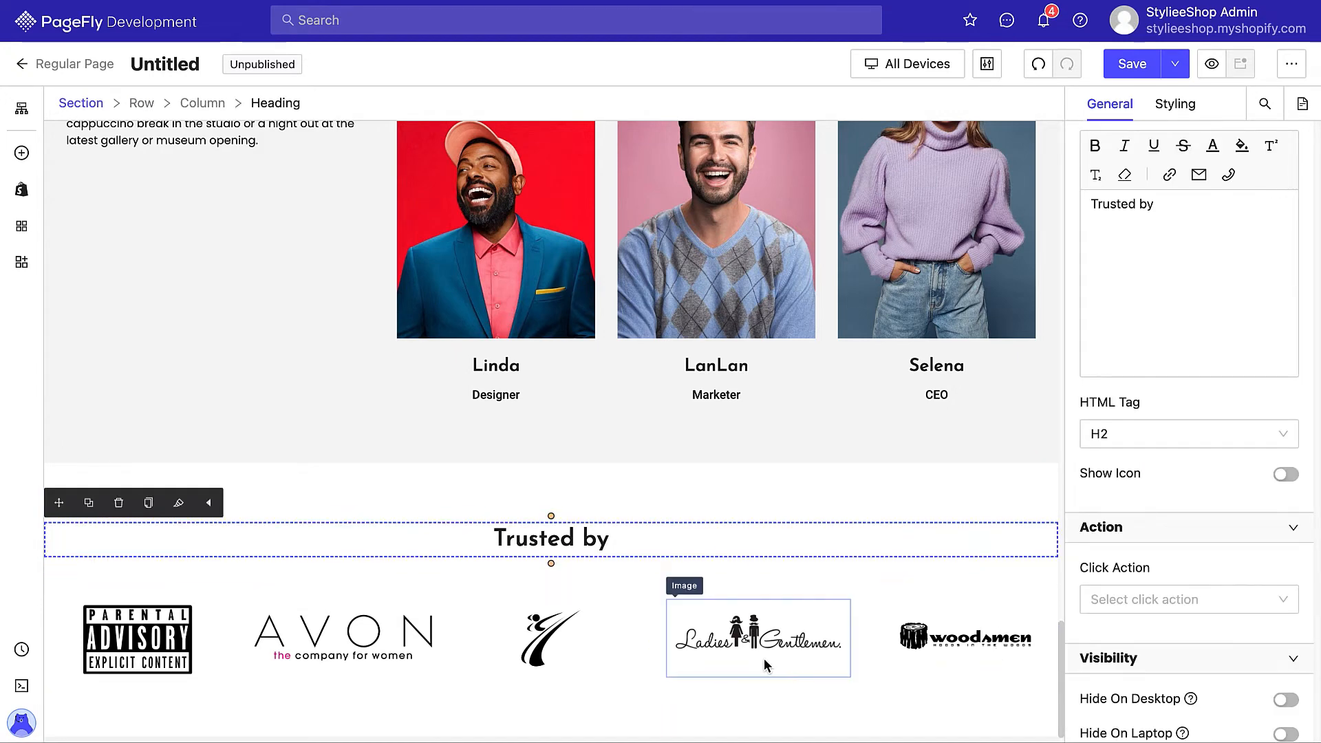
Replace the first and second Trusted by logos with the images "loreal" and "clinique".
click(159, 632)
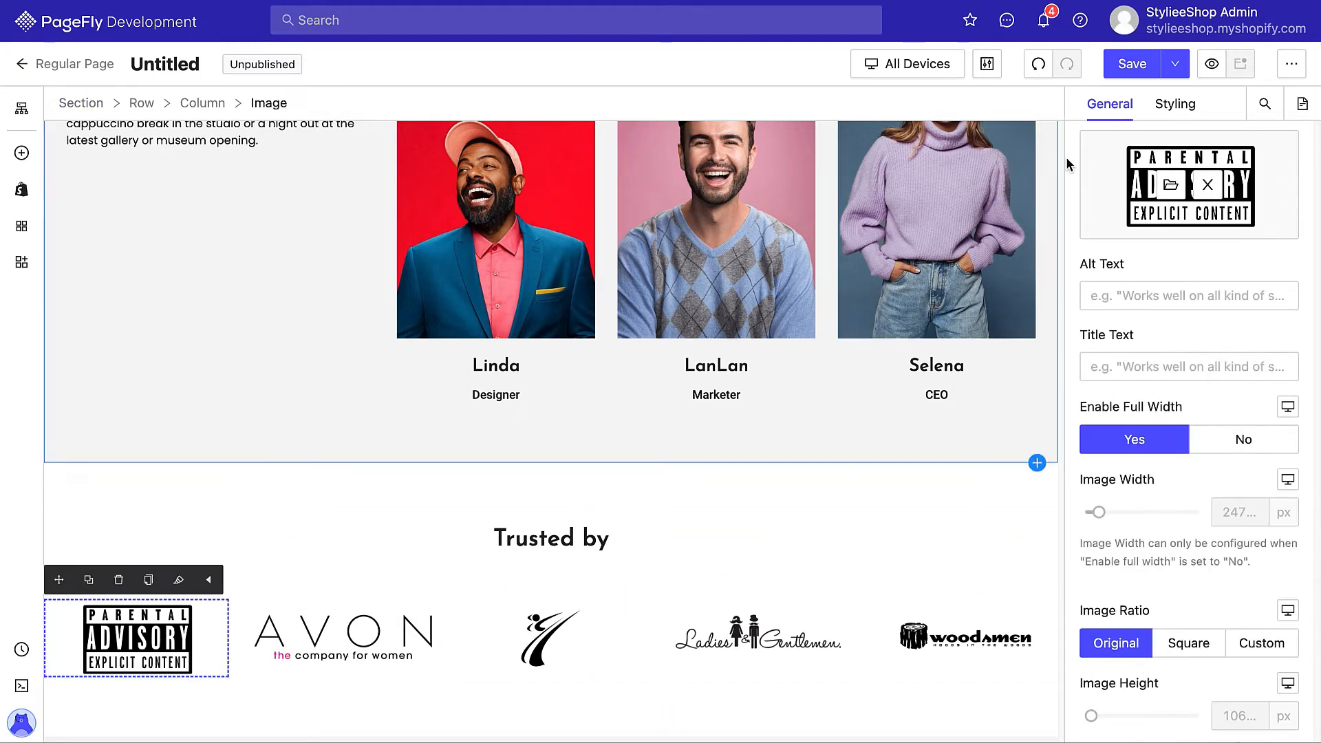
click(1170, 186)
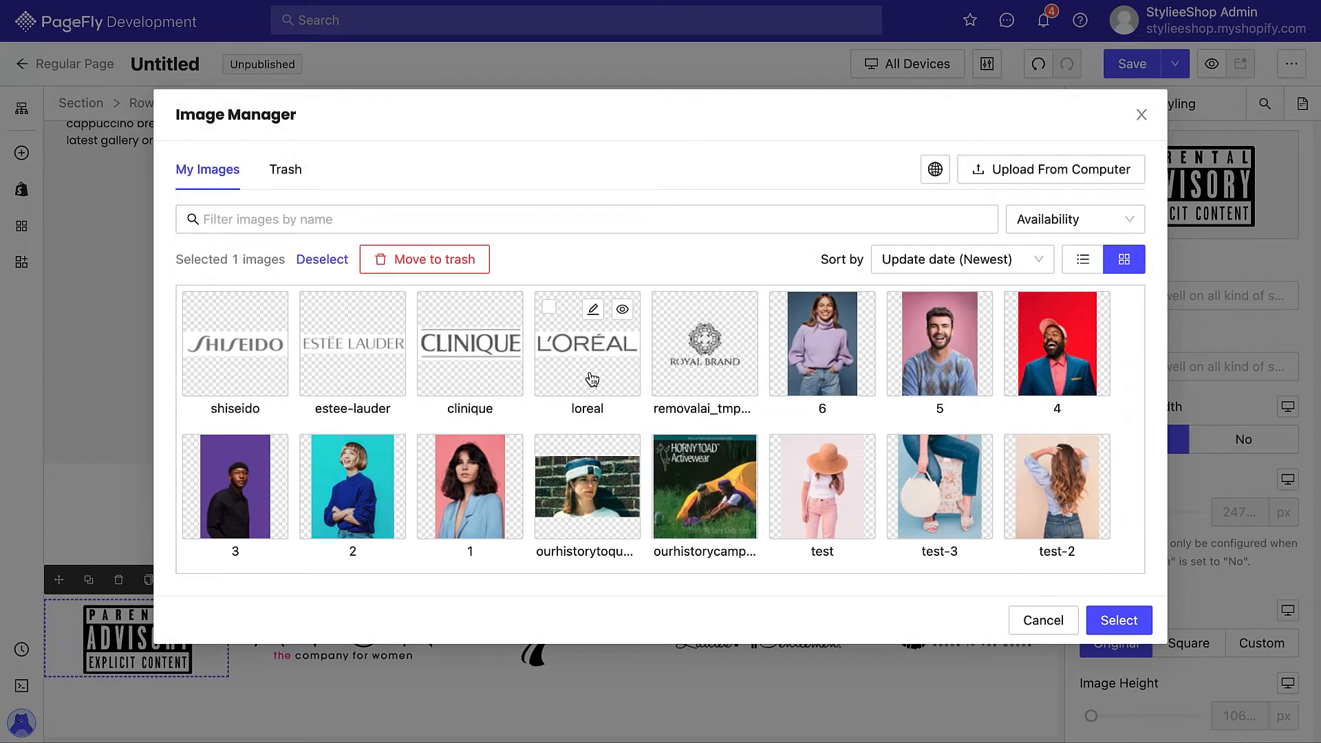
click(591, 379)
click(1104, 621)
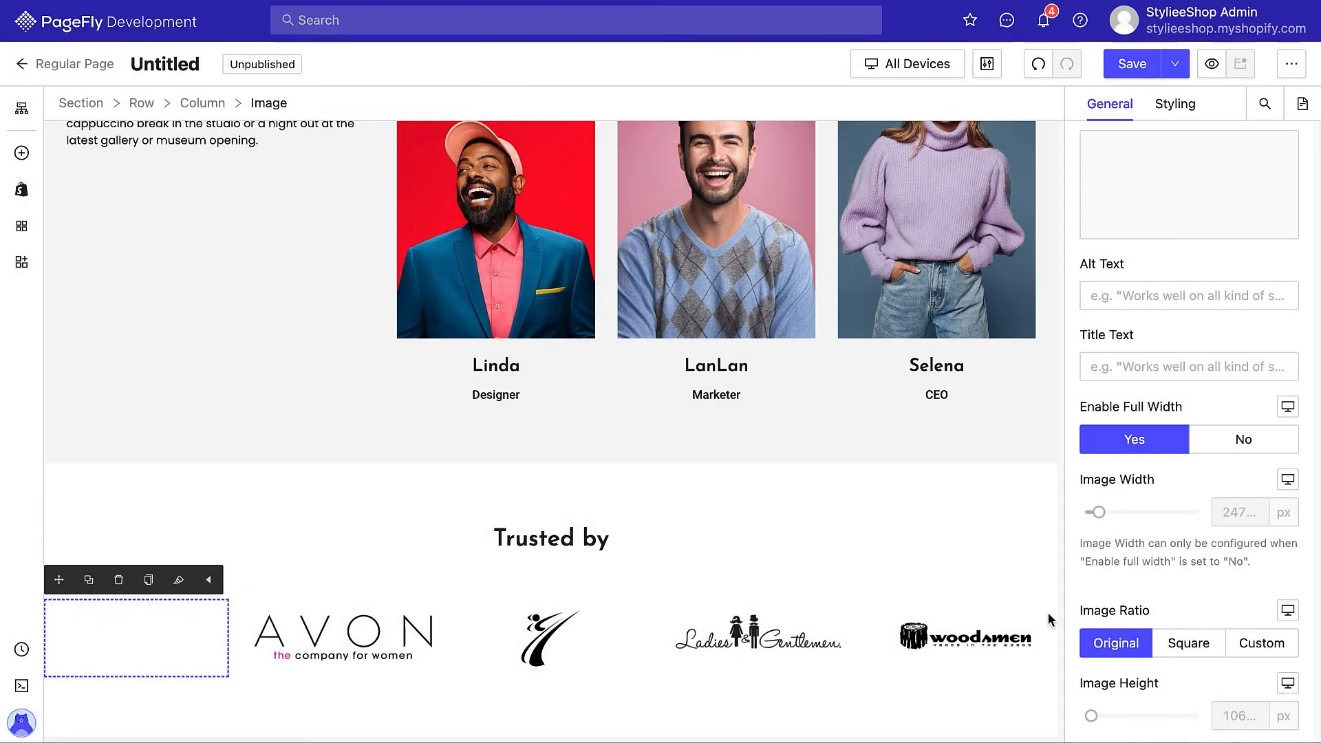
click(326, 617)
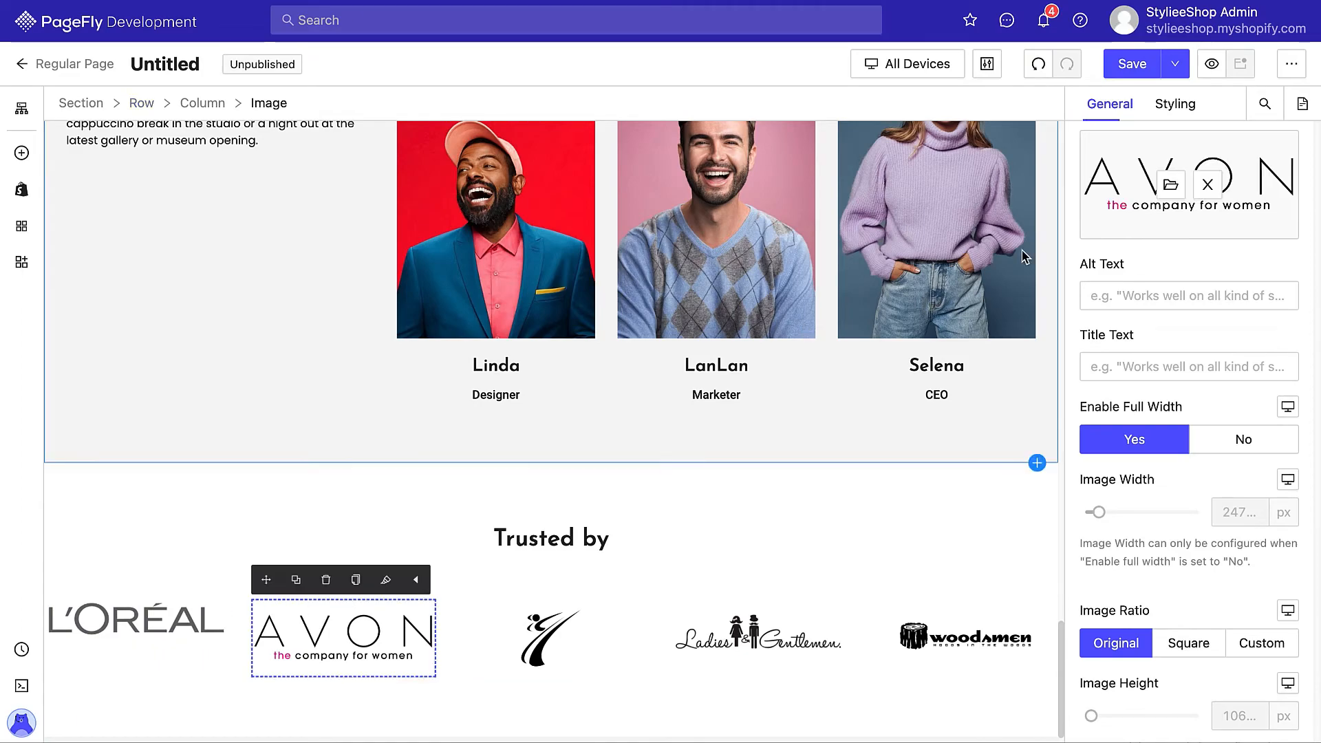
click(1170, 185)
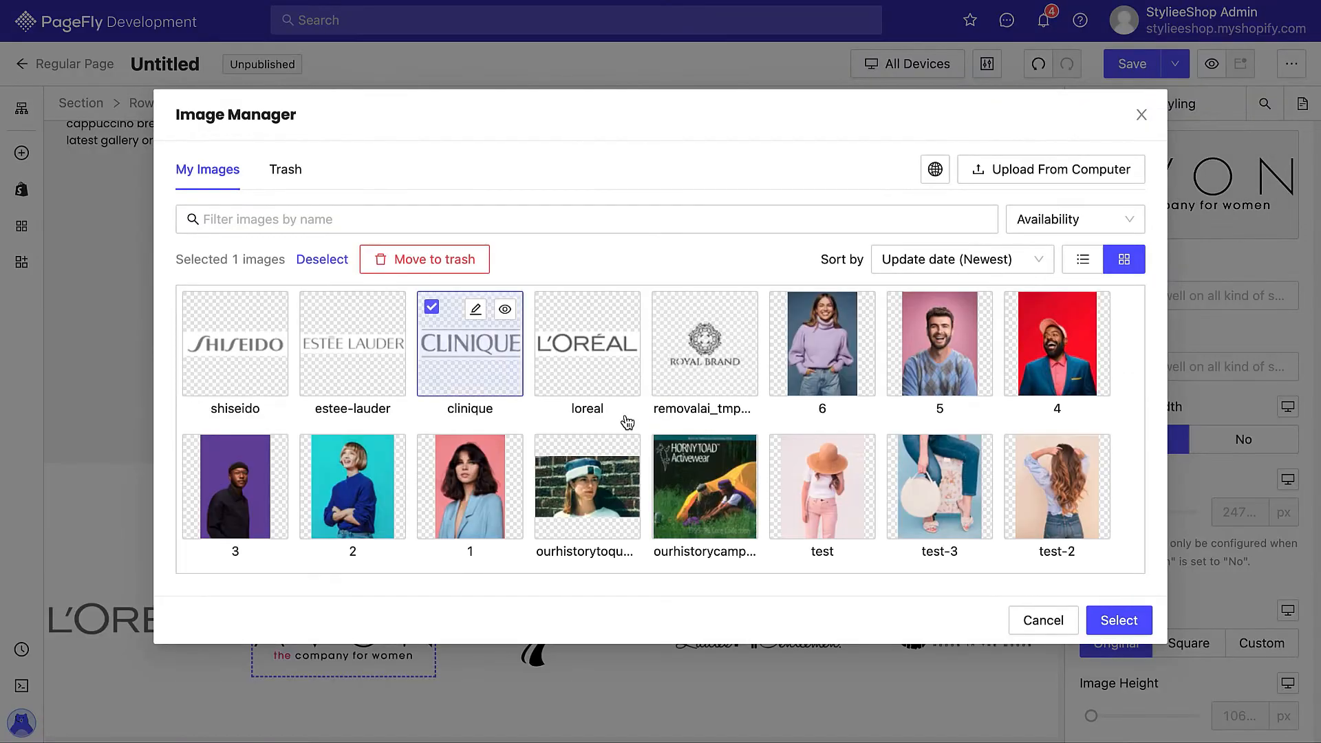
click(1119, 619)
Replace the third and fourth Trusted by logos with the images "estee-lauder" and "shiseido".
click(550, 637)
click(1163, 189)
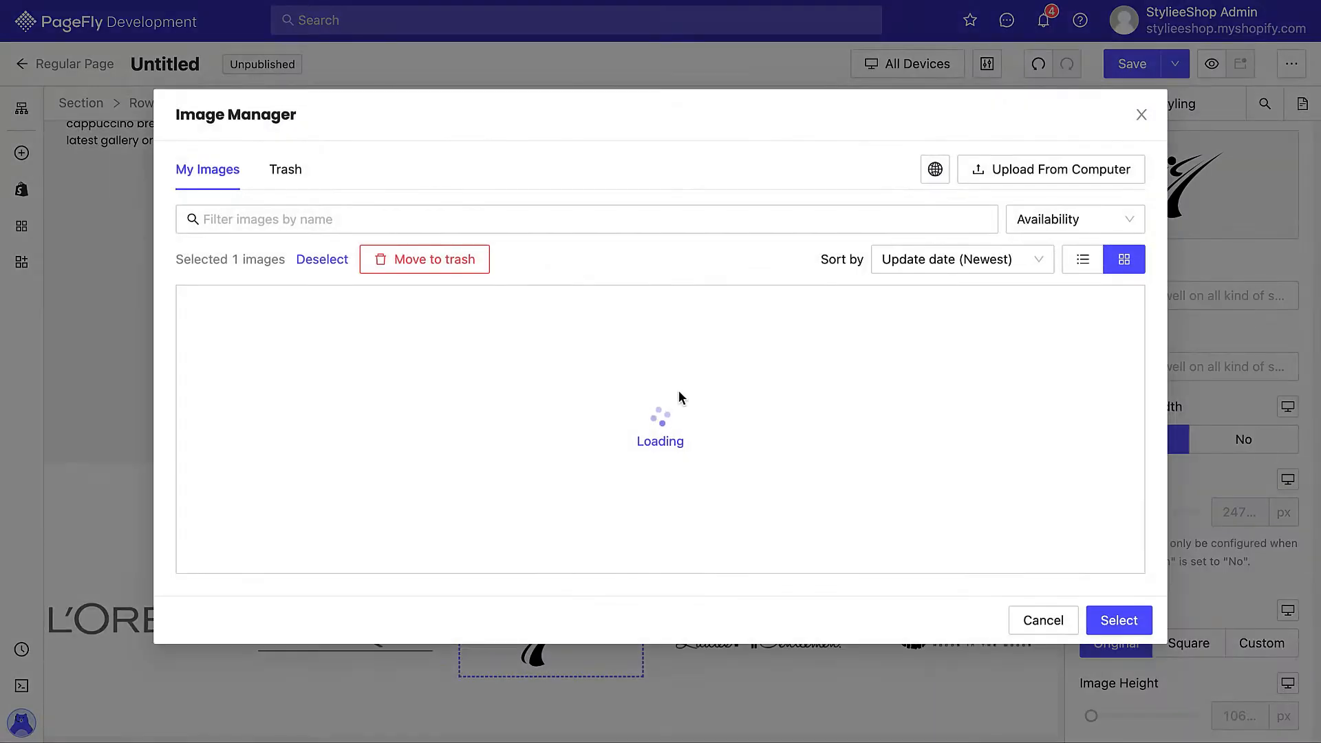
click(355, 351)
click(1116, 620)
click(771, 629)
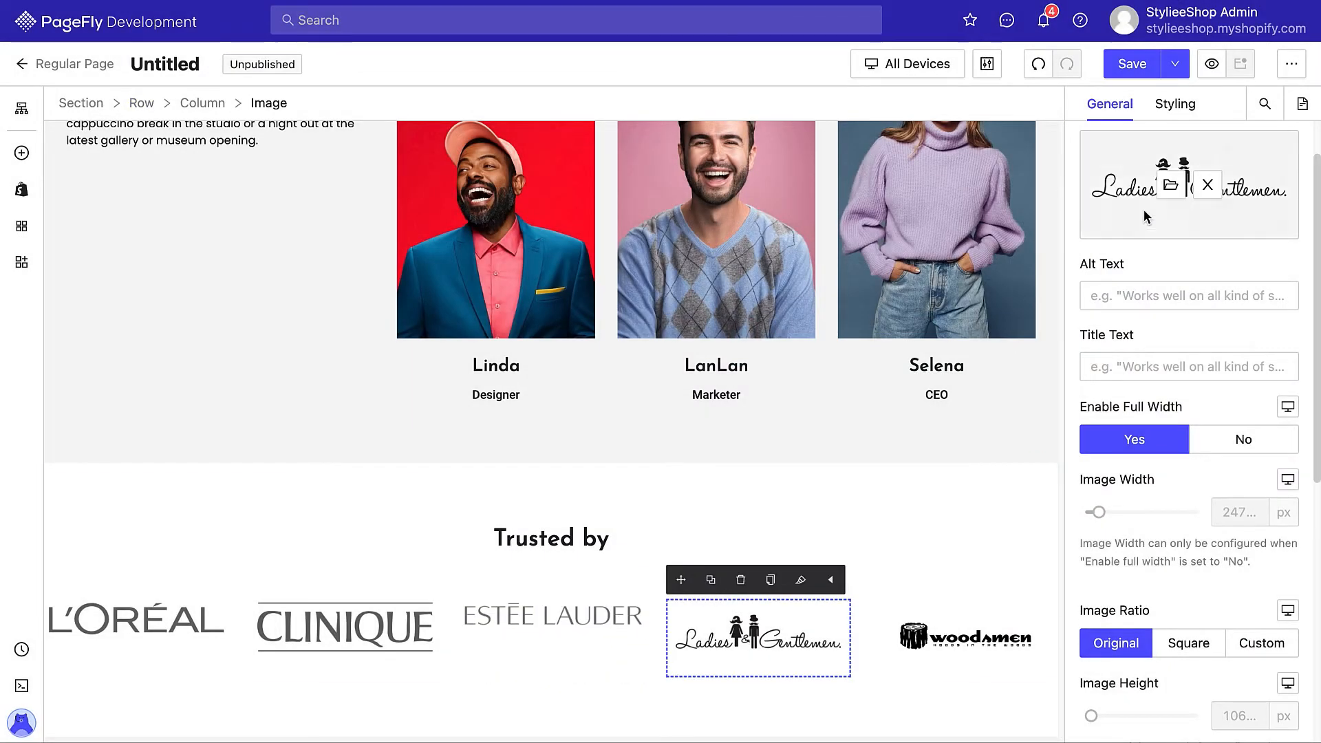
click(1163, 190)
click(235, 344)
click(1118, 620)
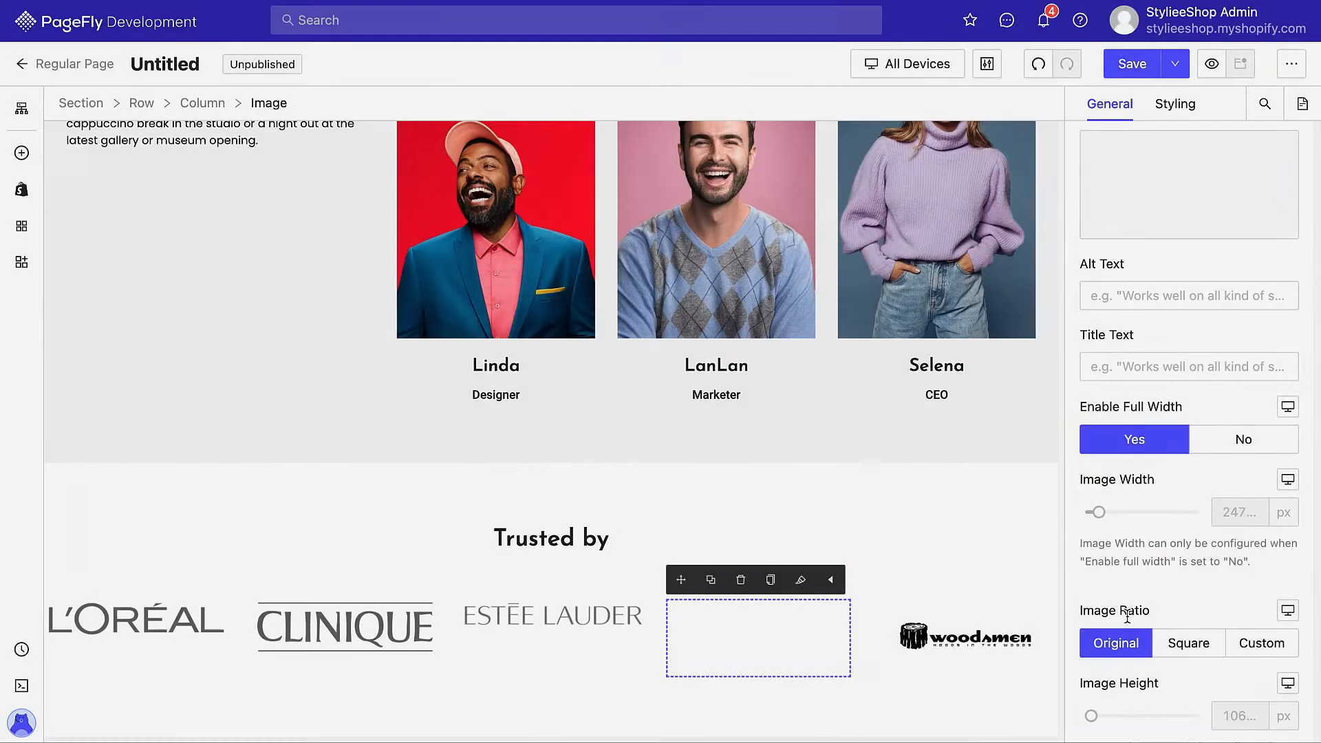
Turn off full width for the L'Oréal logo and set its image ratio to Custom.
click(927, 683)
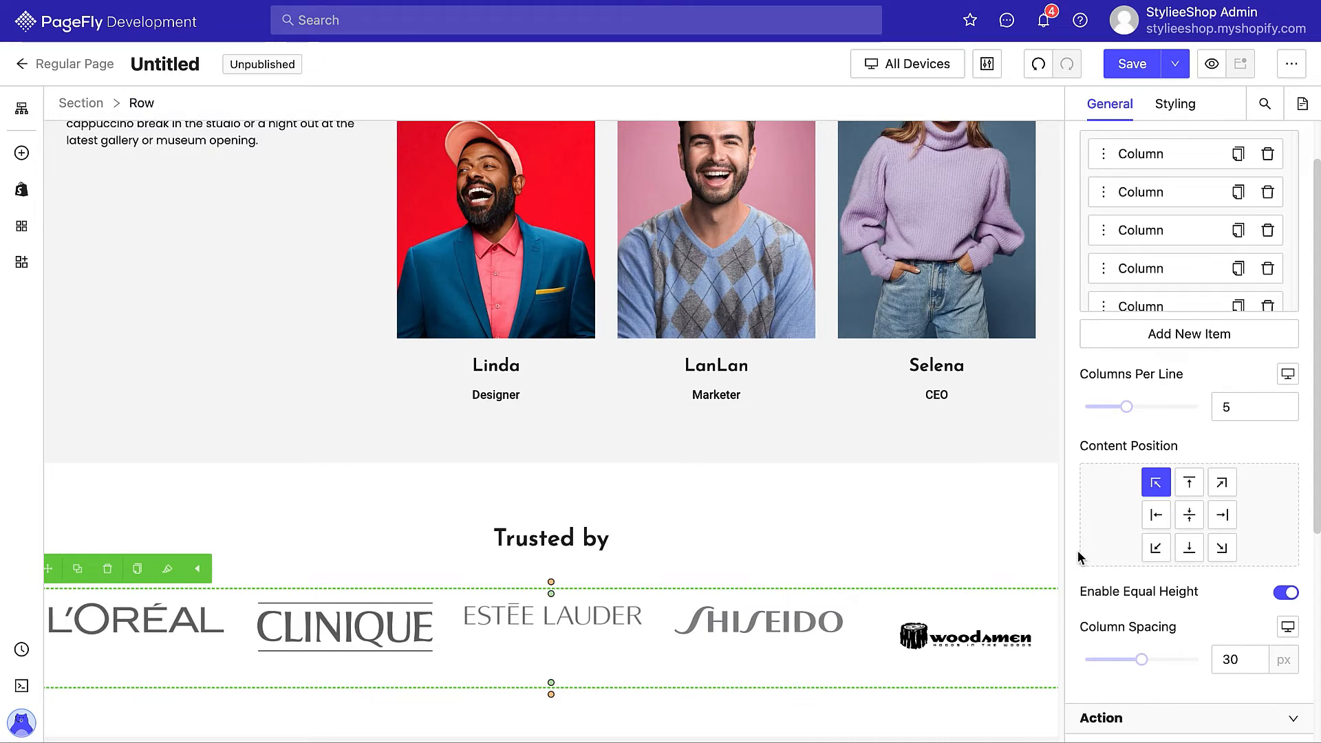
scroll(995, 556, down, 1)
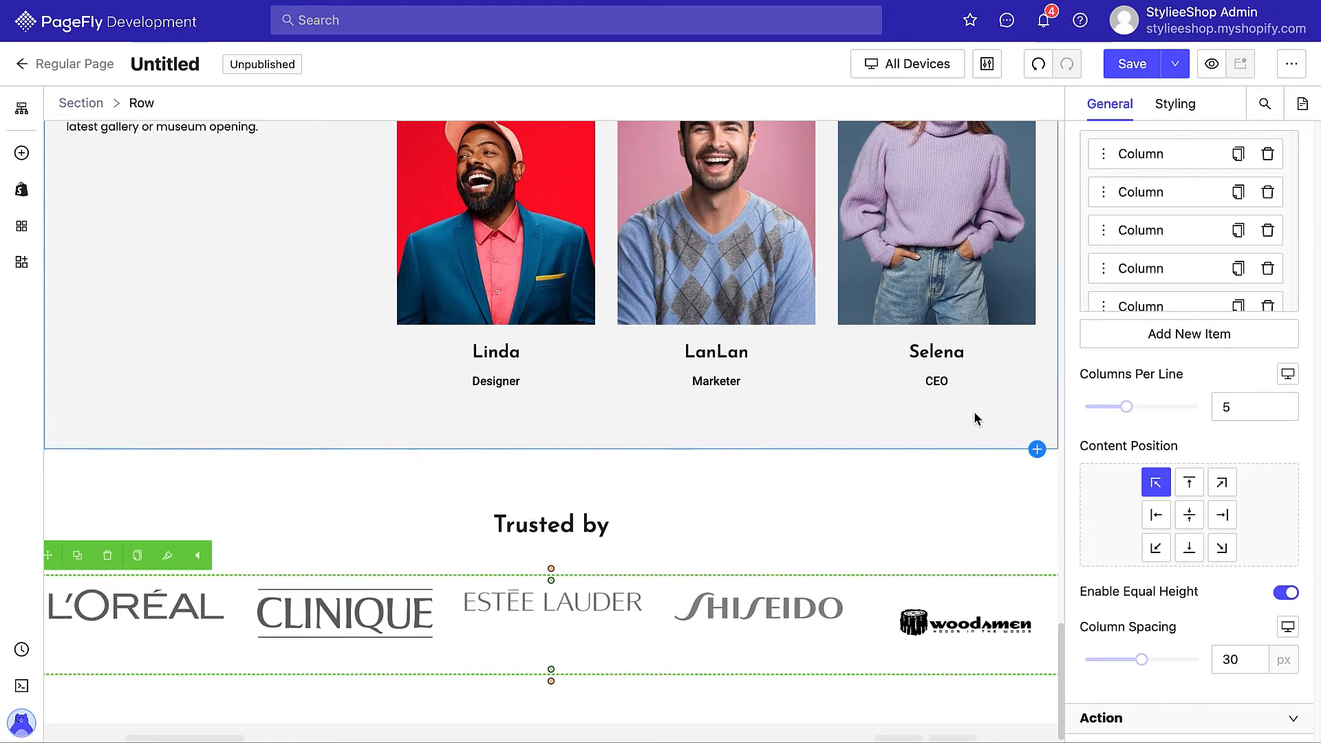
scroll(975, 415, down, 1)
click(176, 601)
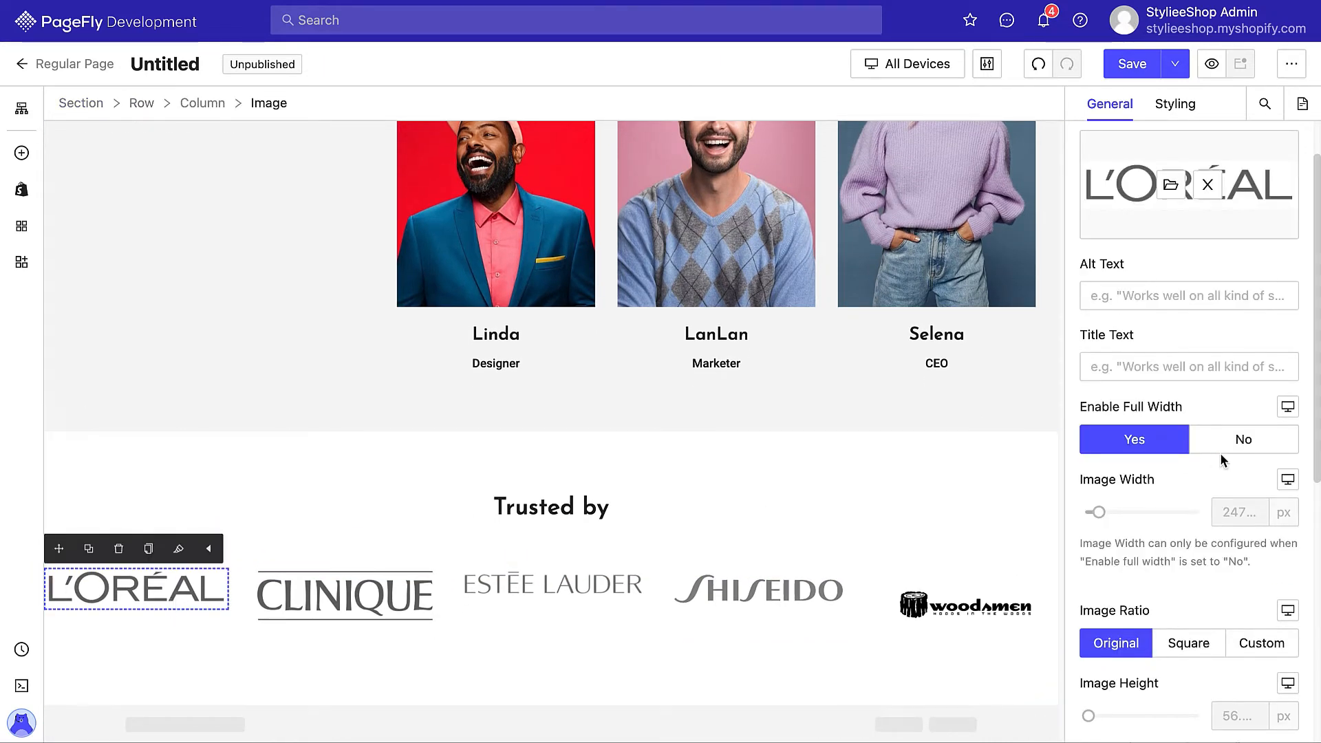
click(1238, 439)
scroll(1240, 545, down, 2)
click(1256, 484)
Turn off full width for the Clinique logo, set its image ratio to Custom and reduce its height.
click(432, 603)
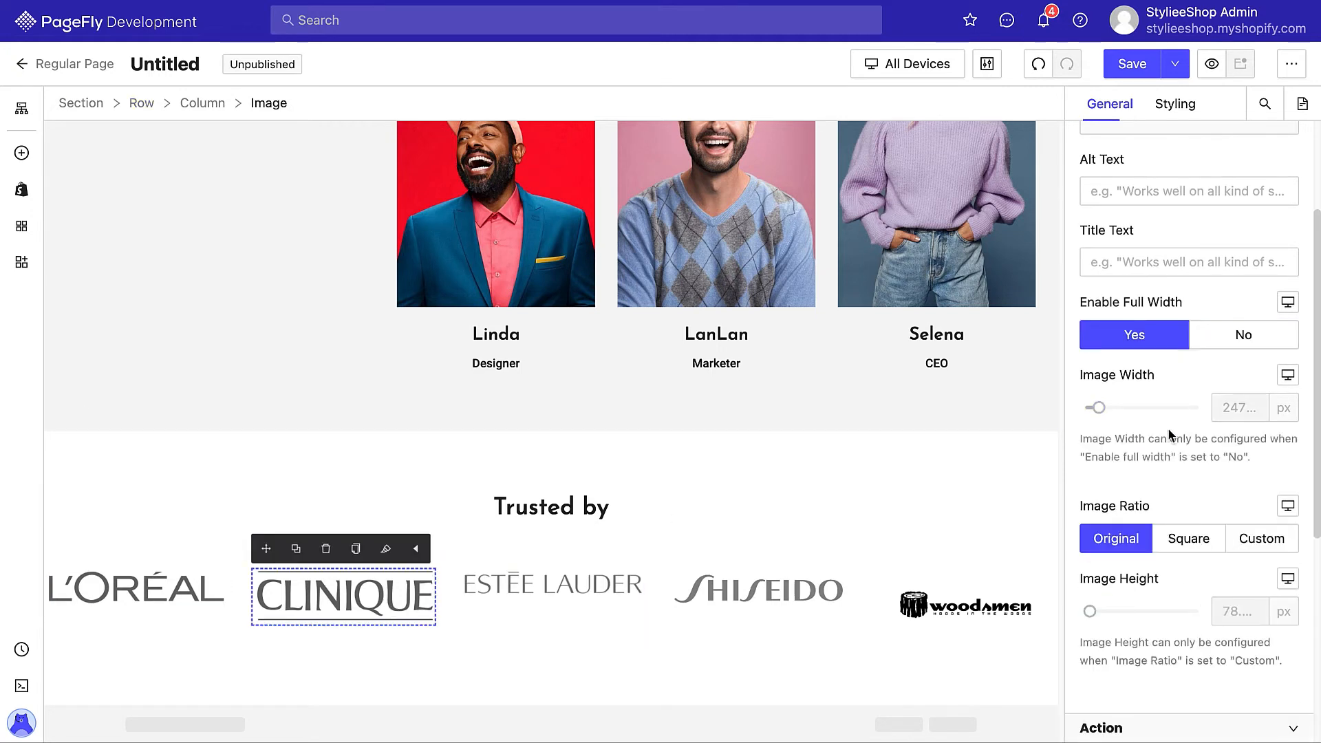
click(1242, 335)
click(1255, 478)
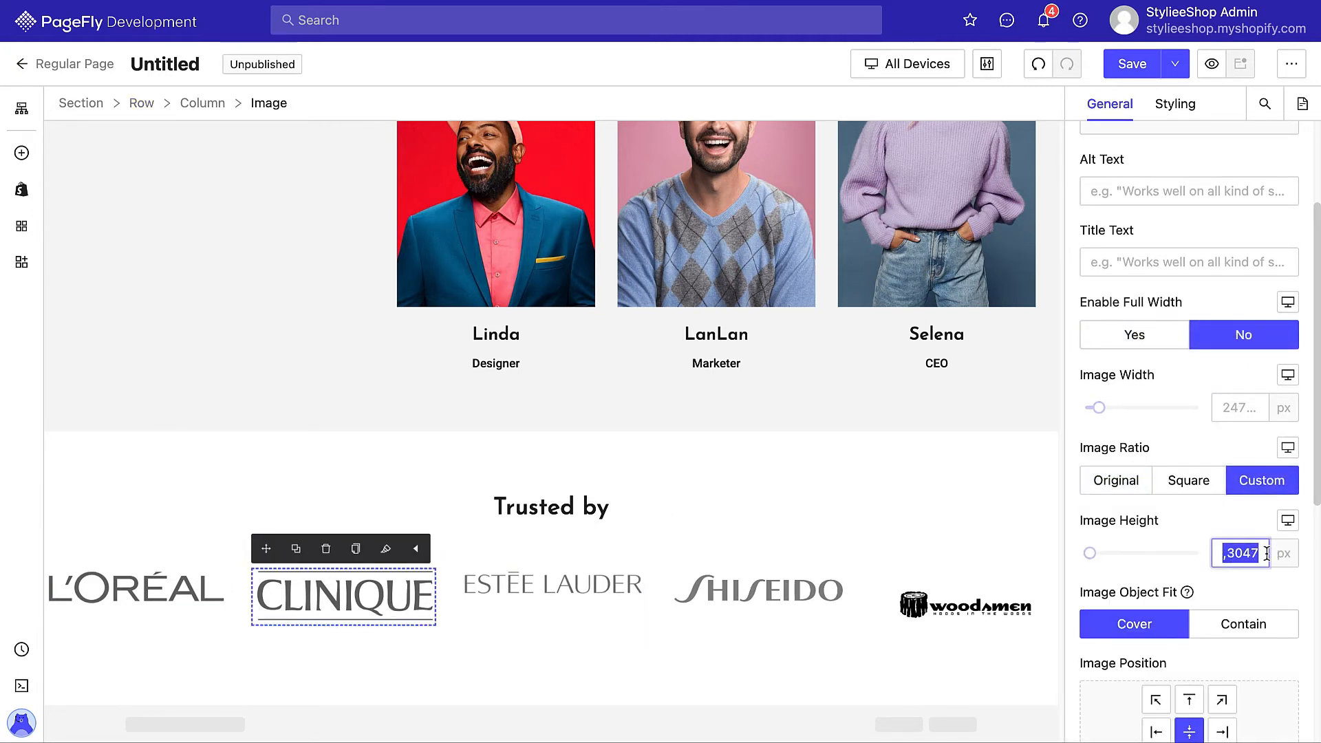
Set the Estée Lauder logo's image ratio to Custom and its object fit to Contain.
click(609, 584)
click(1252, 542)
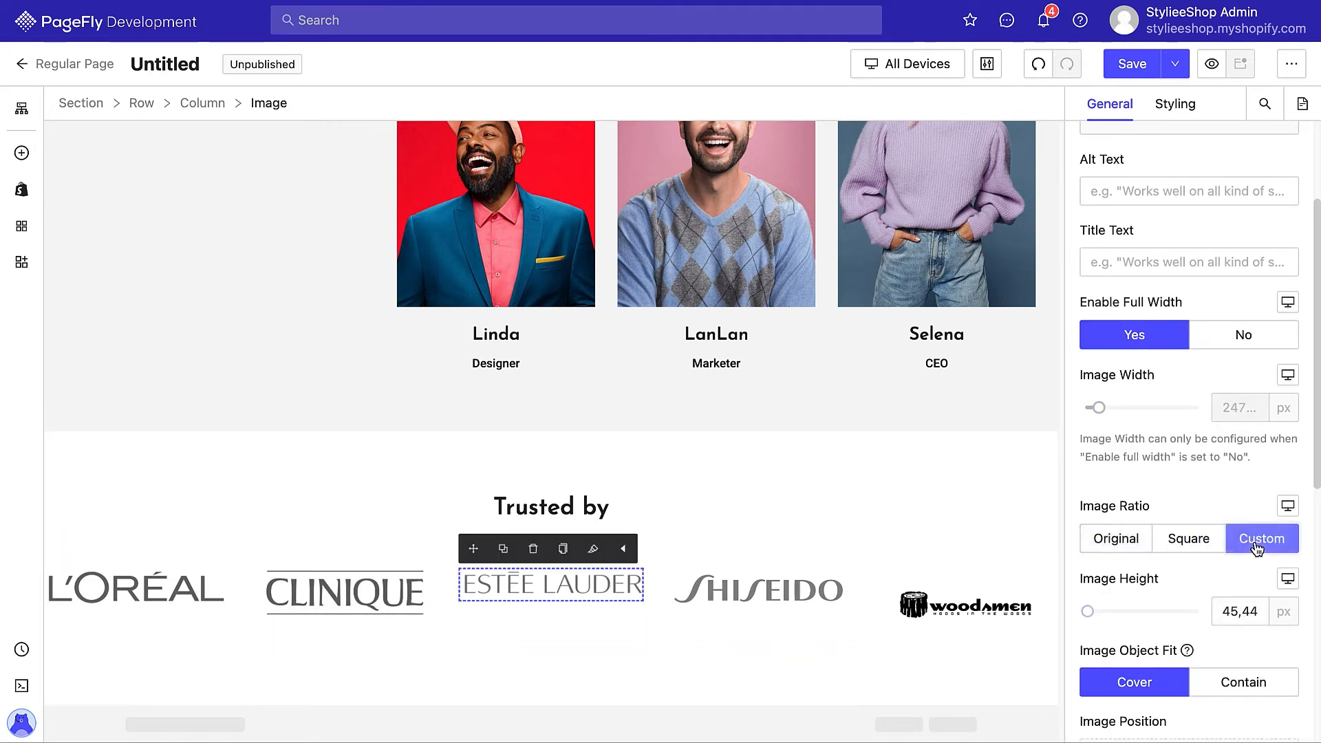
scroll(1231, 557, down, 1)
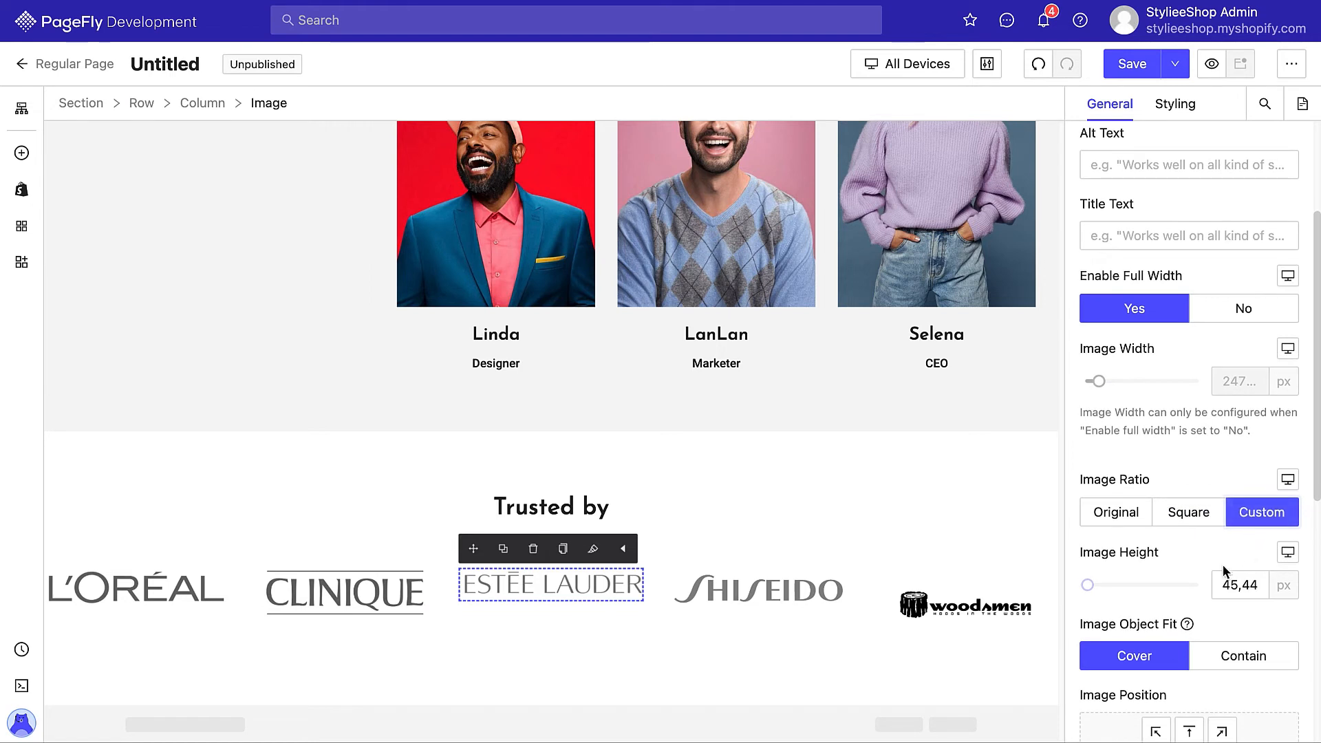
click(1214, 655)
click(797, 585)
Delete the fifth column, holding the Woodsmen logo, from the Trusted by row.
click(891, 649)
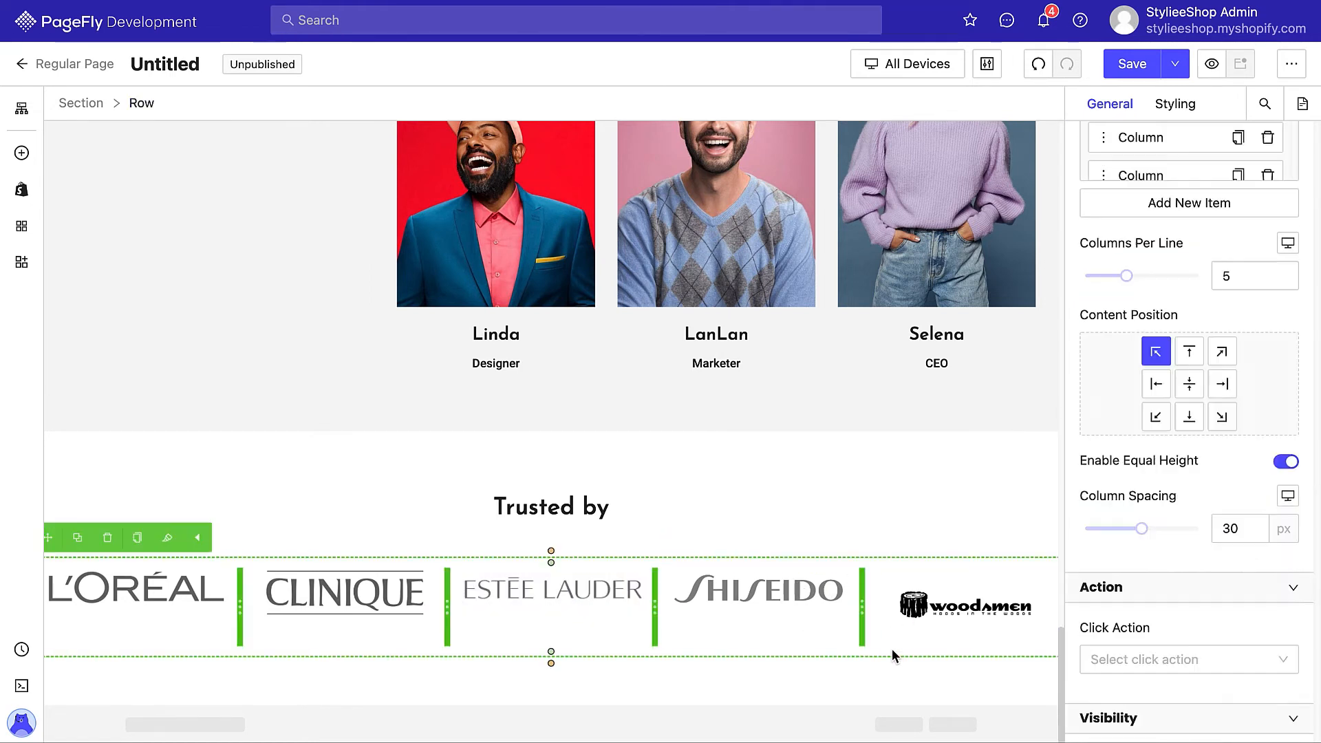
scroll(1211, 275, up, 3)
click(1267, 291)
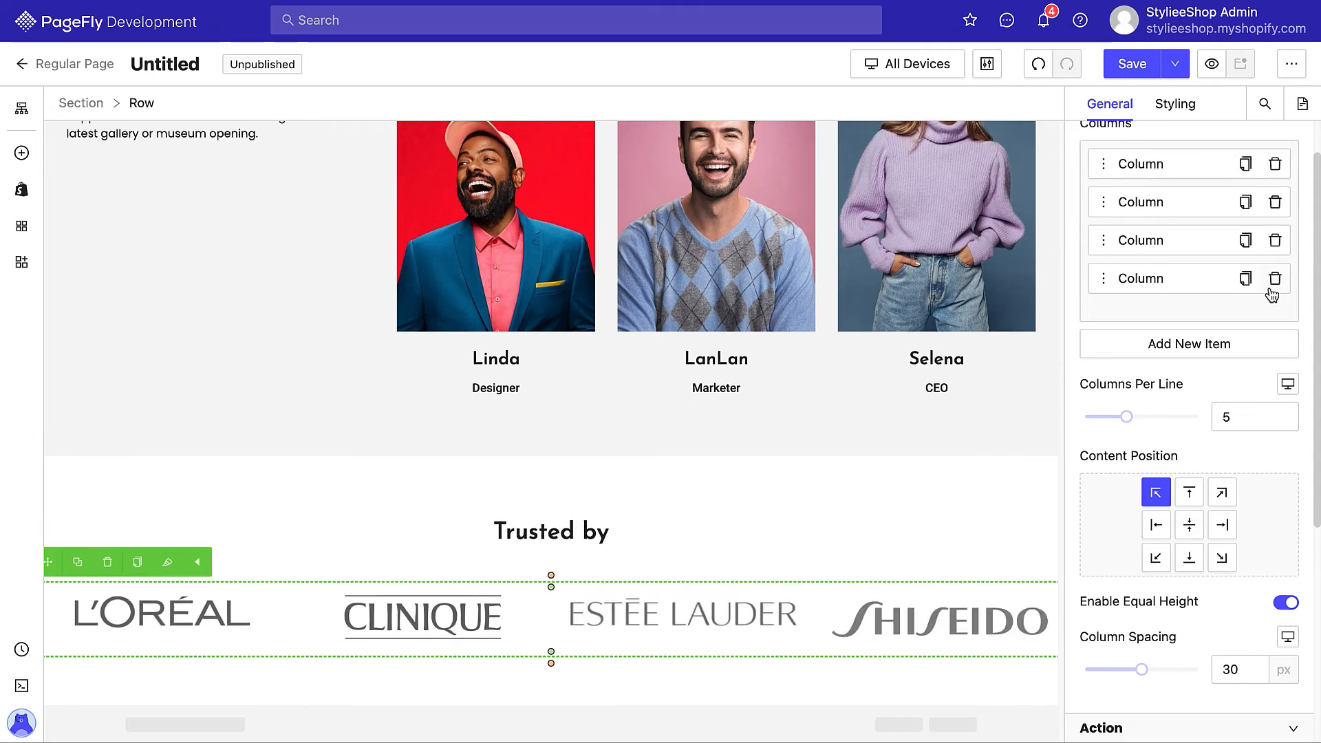
click(1048, 542)
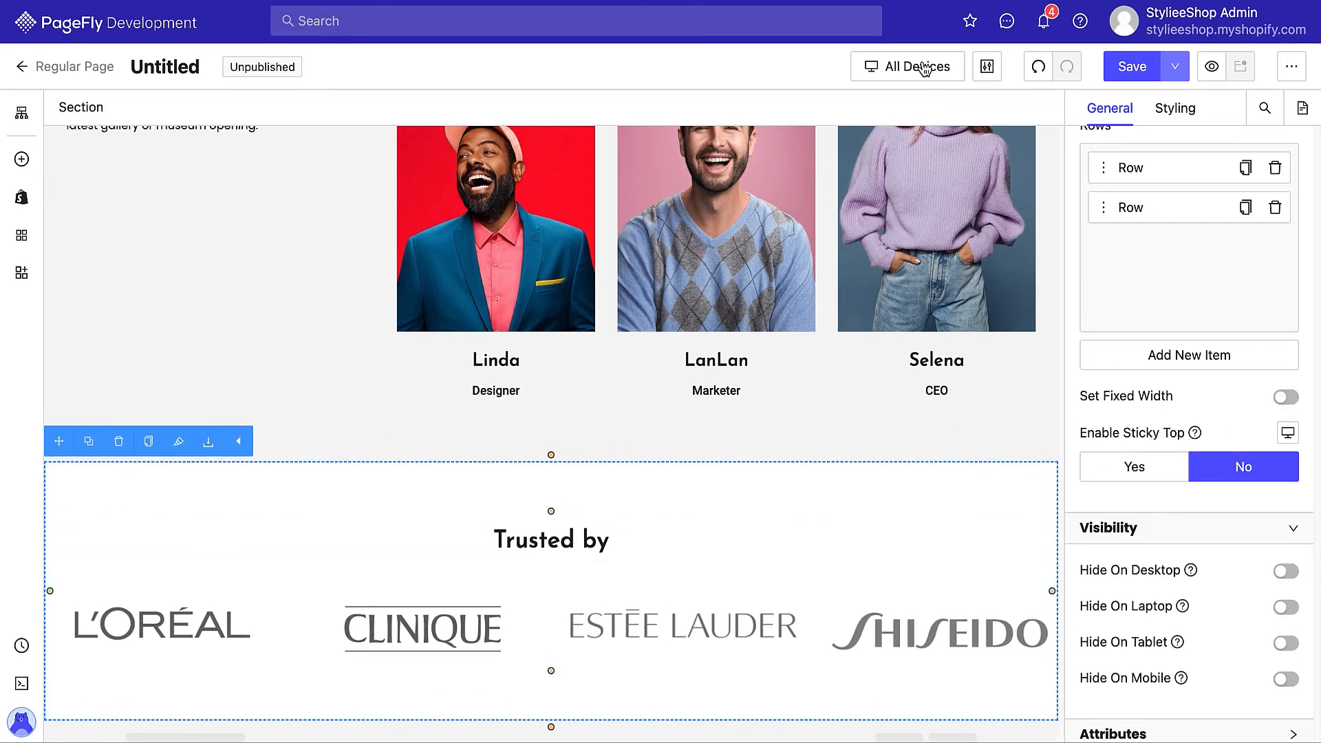
Switch to the Mobile layout and review the page from the Trusted by section up to Our History.
click(922, 66)
click(905, 202)
scroll(542, 565, up, 6)
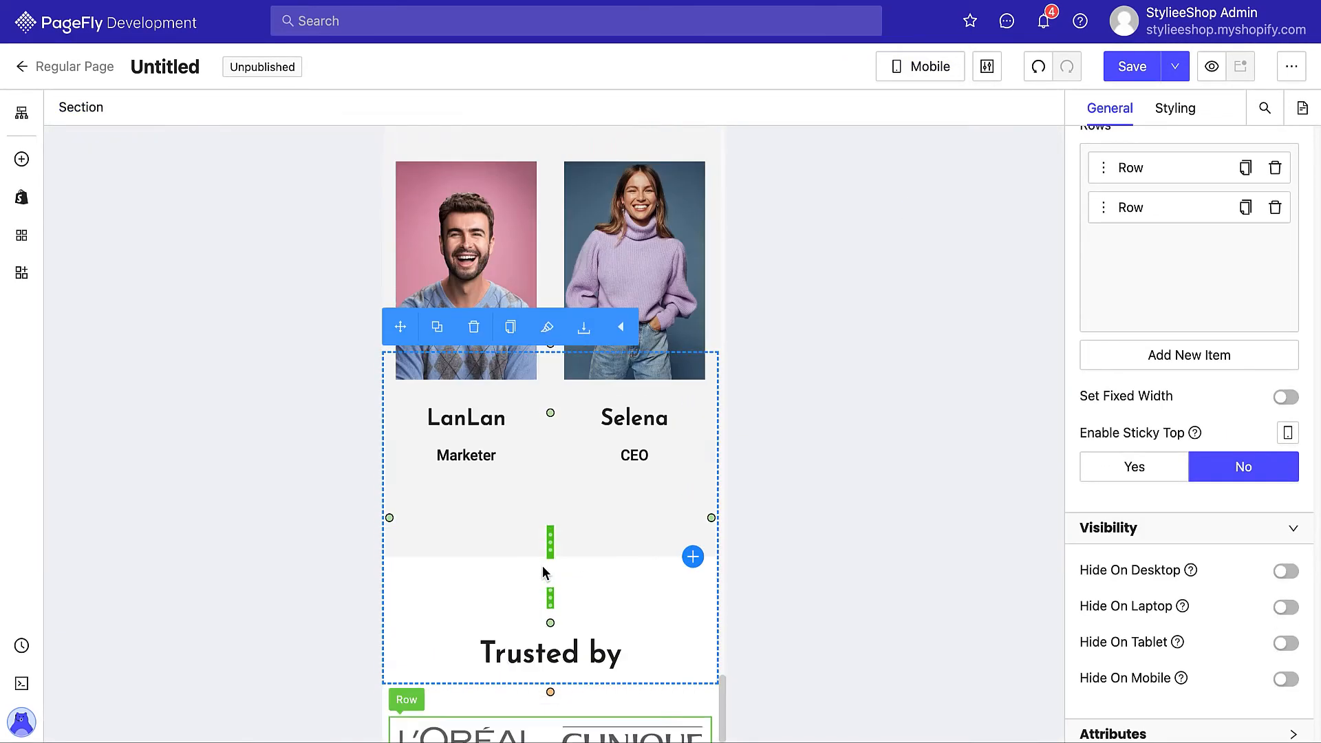
scroll(542, 566, up, 15)
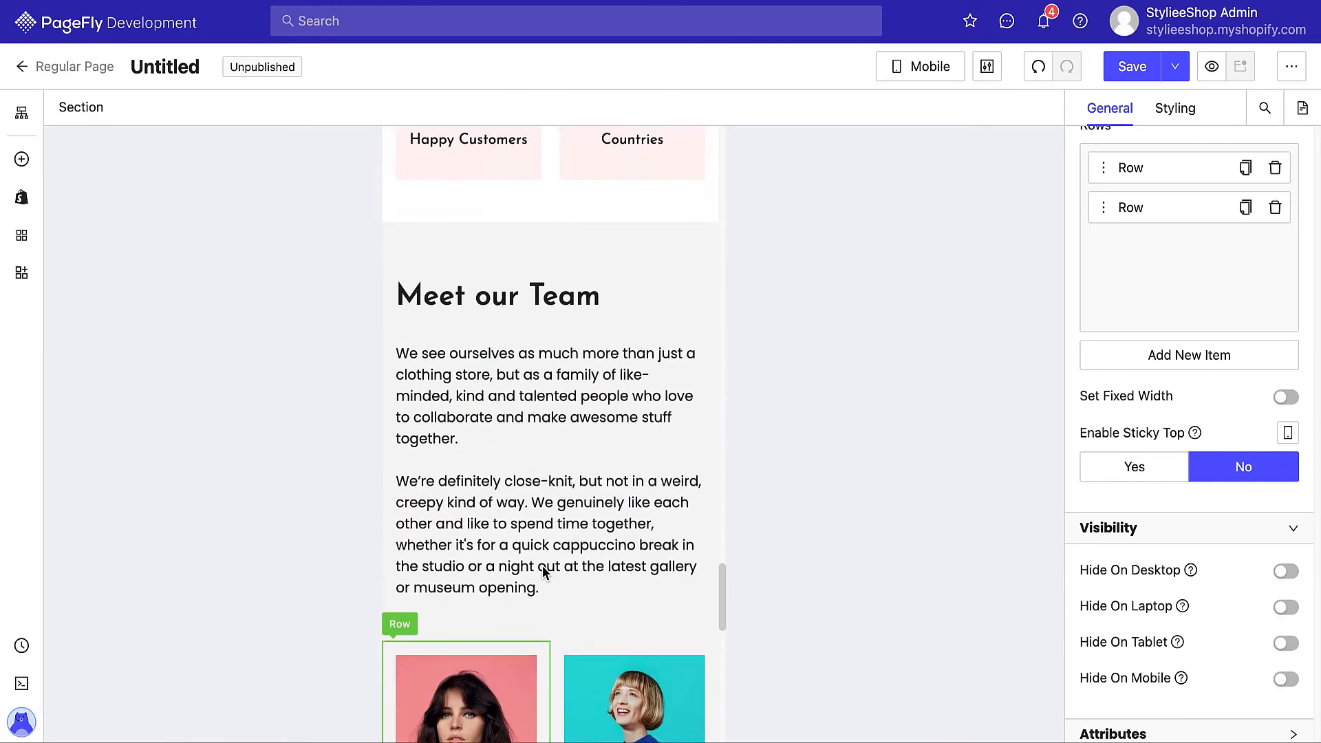
scroll(542, 565, up, 15)
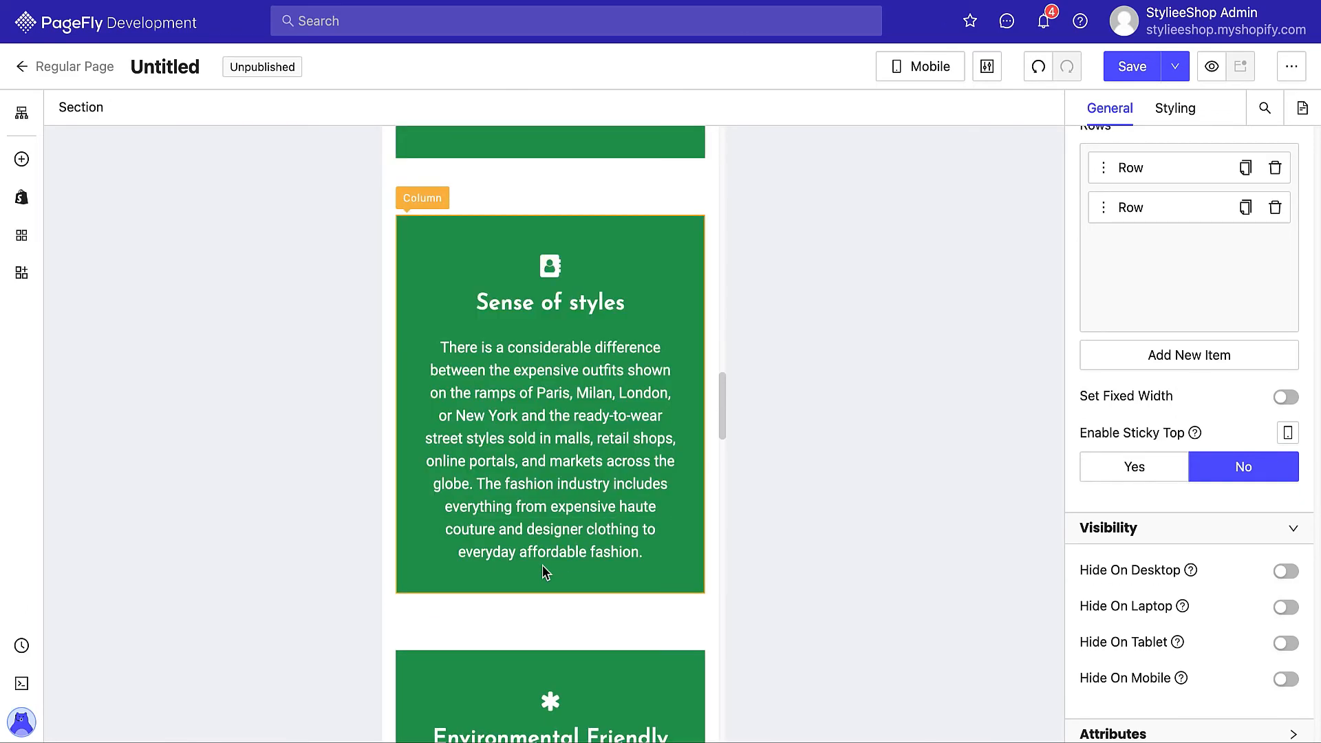
scroll(543, 565, up, 15)
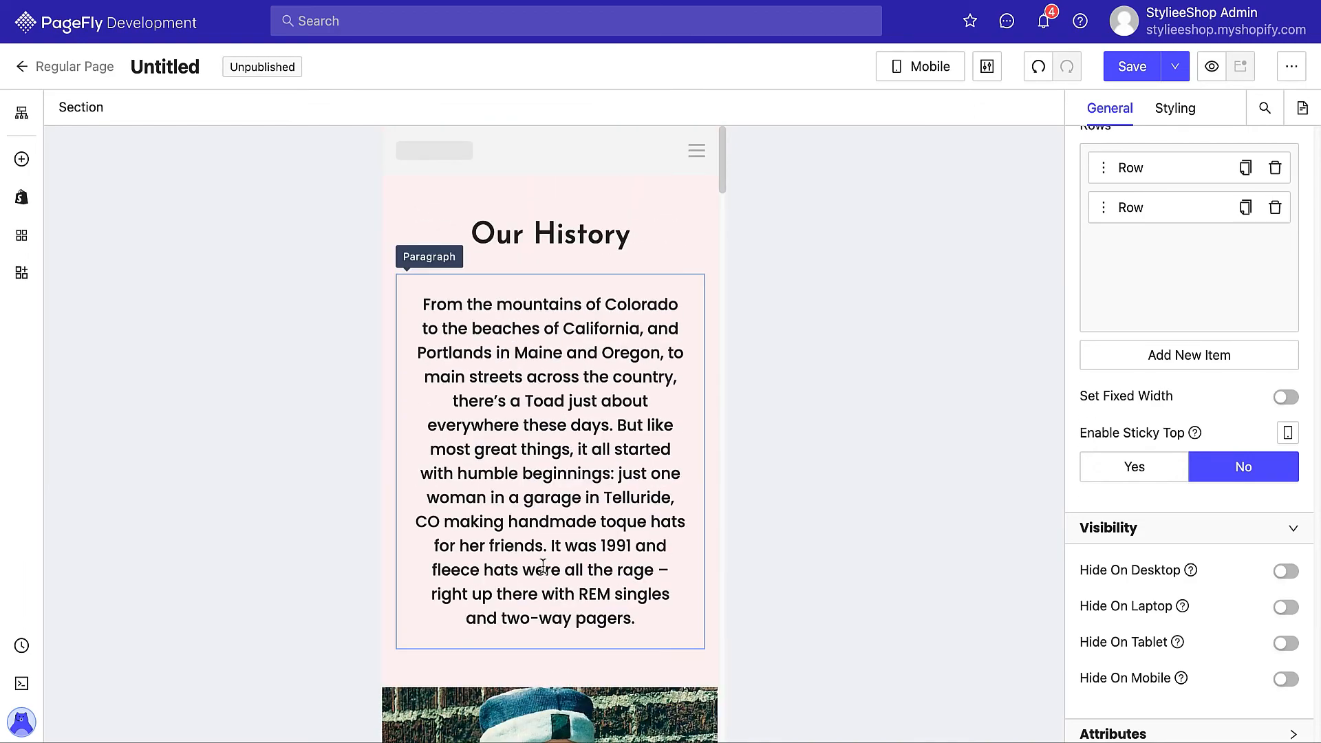
Return to the All Devices layout and publish the page with the title About Us and the URL ending about-us.
click(952, 65)
click(900, 105)
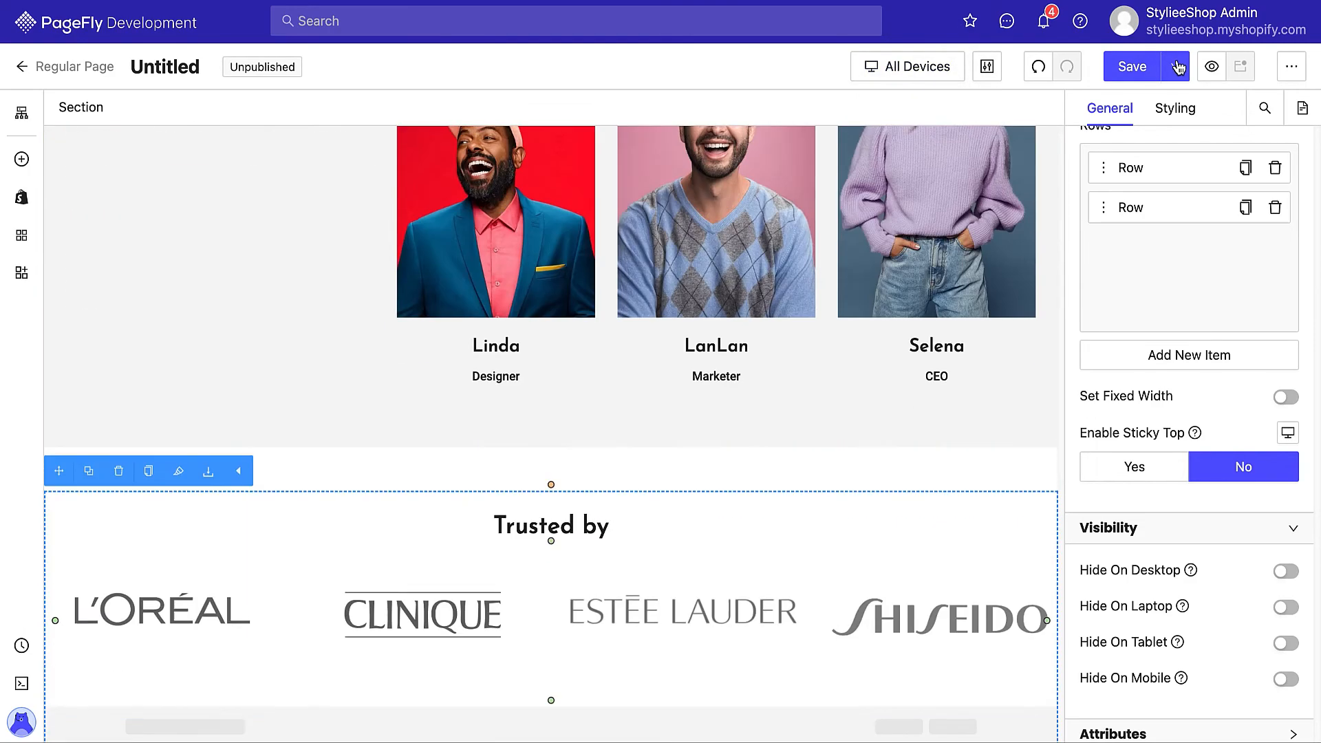
click(1174, 66)
click(1141, 105)
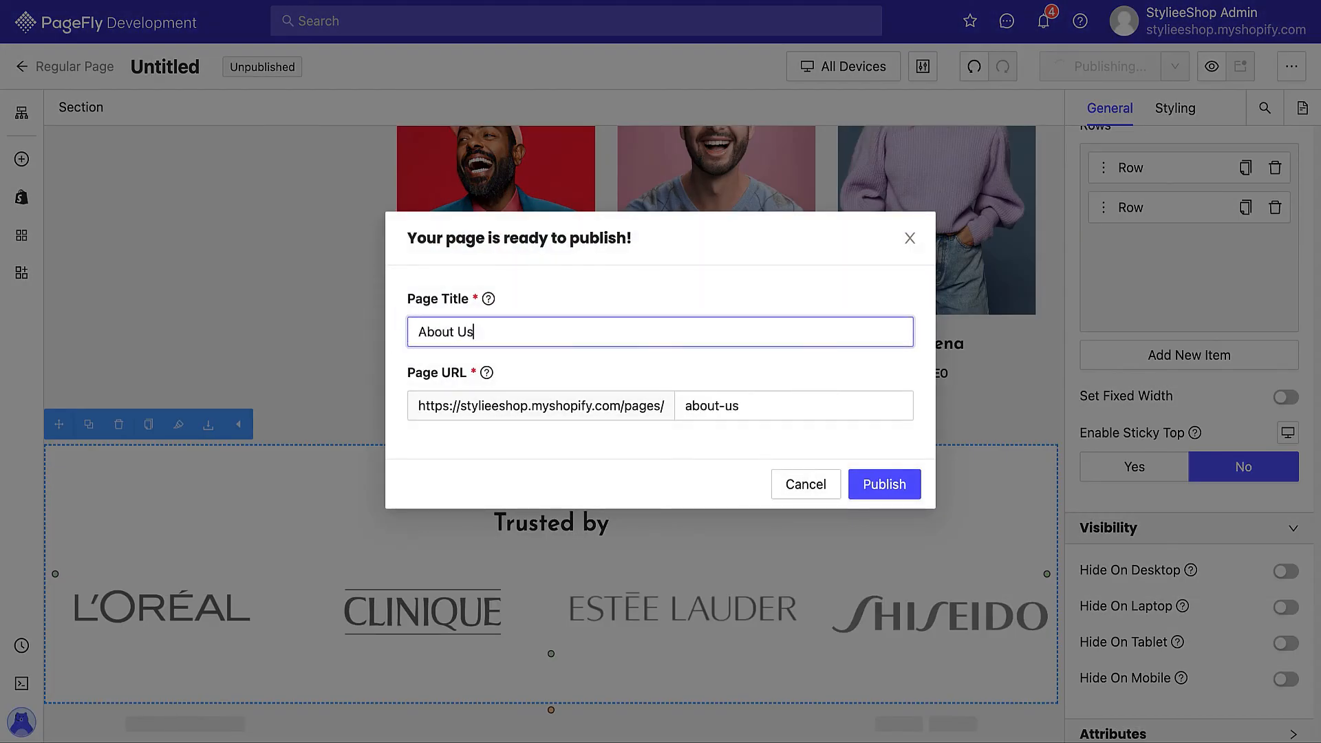
click(866, 484)
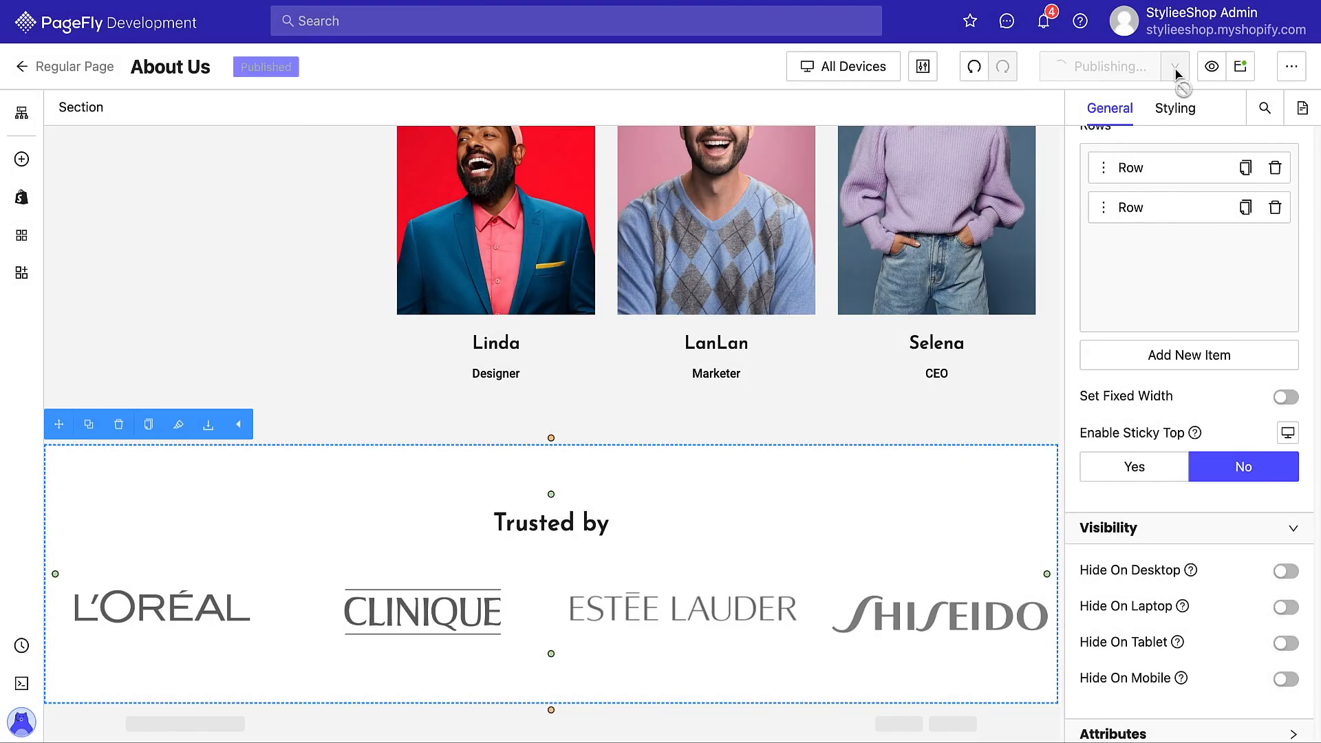
Open the live About Us page and review its sections from Our Mission down to Meet our Team.
click(1238, 69)
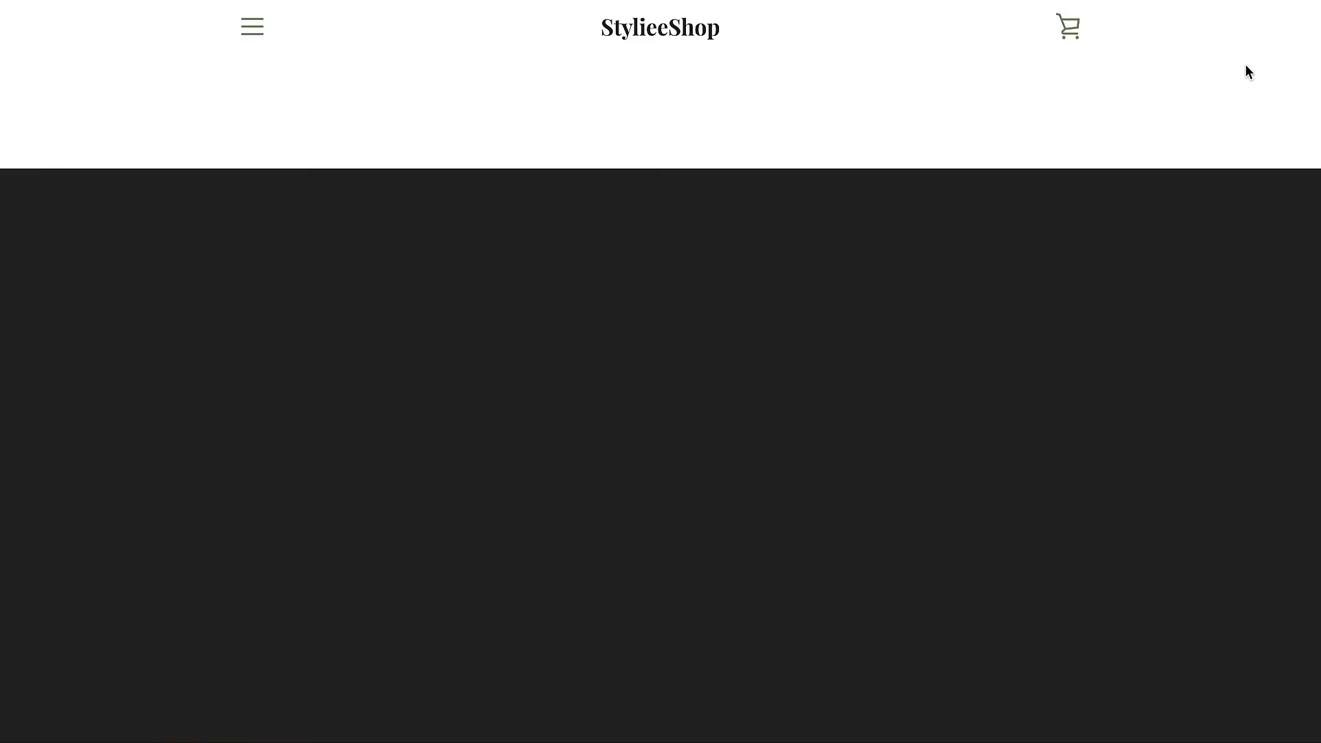
scroll(1225, 241, down, 10)
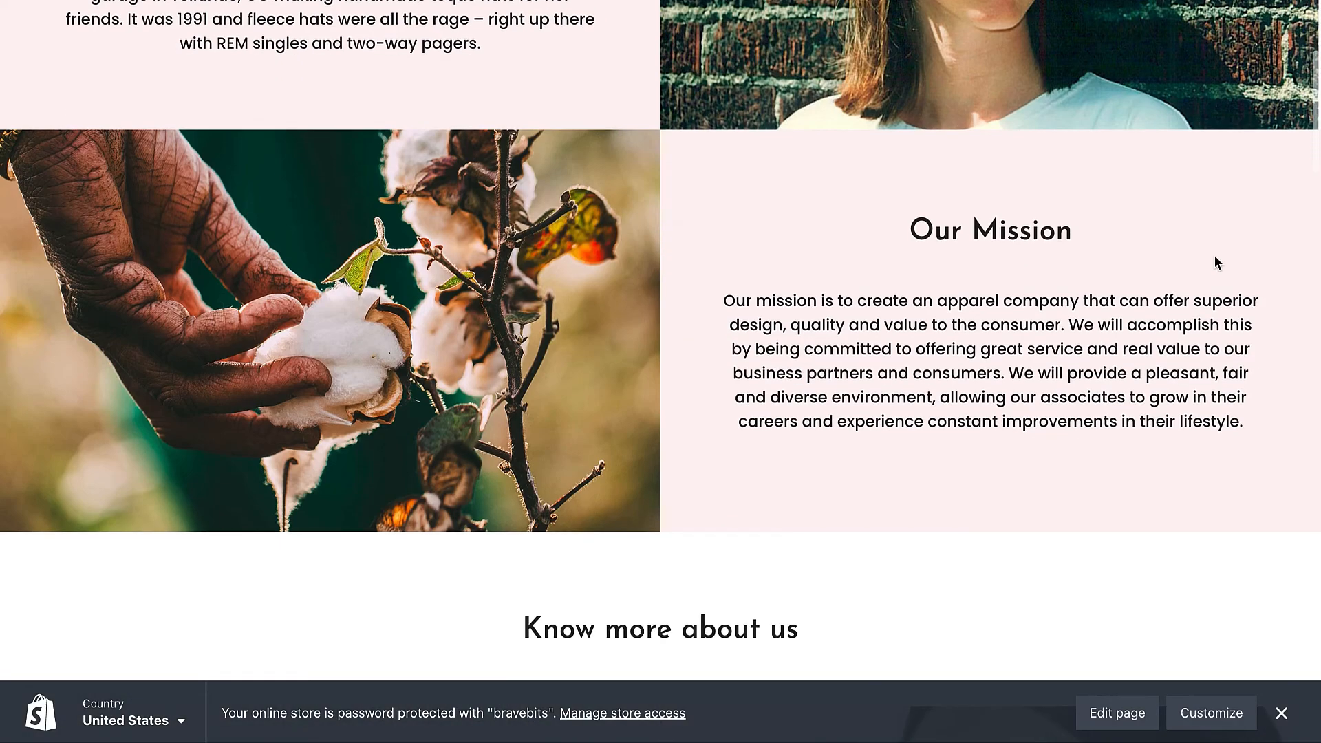
scroll(1216, 263, down, 15)
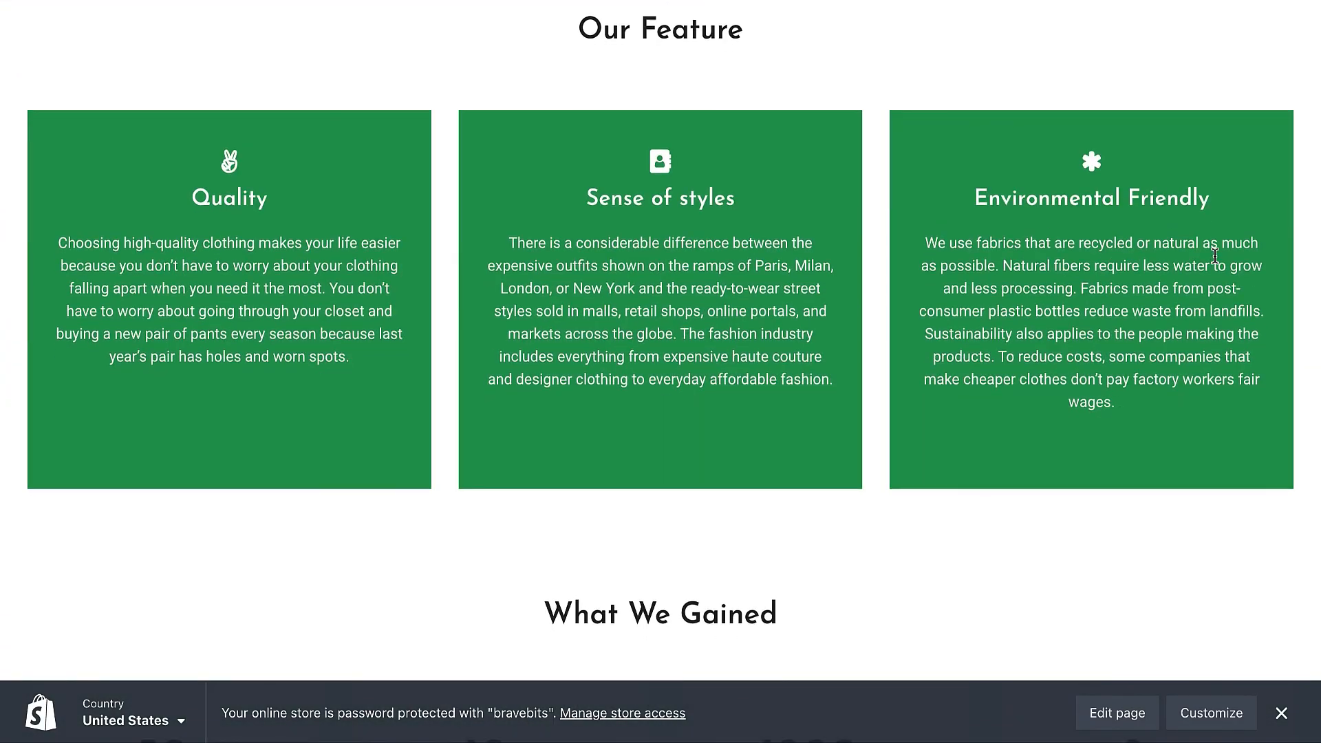
scroll(1216, 263, down, 20)
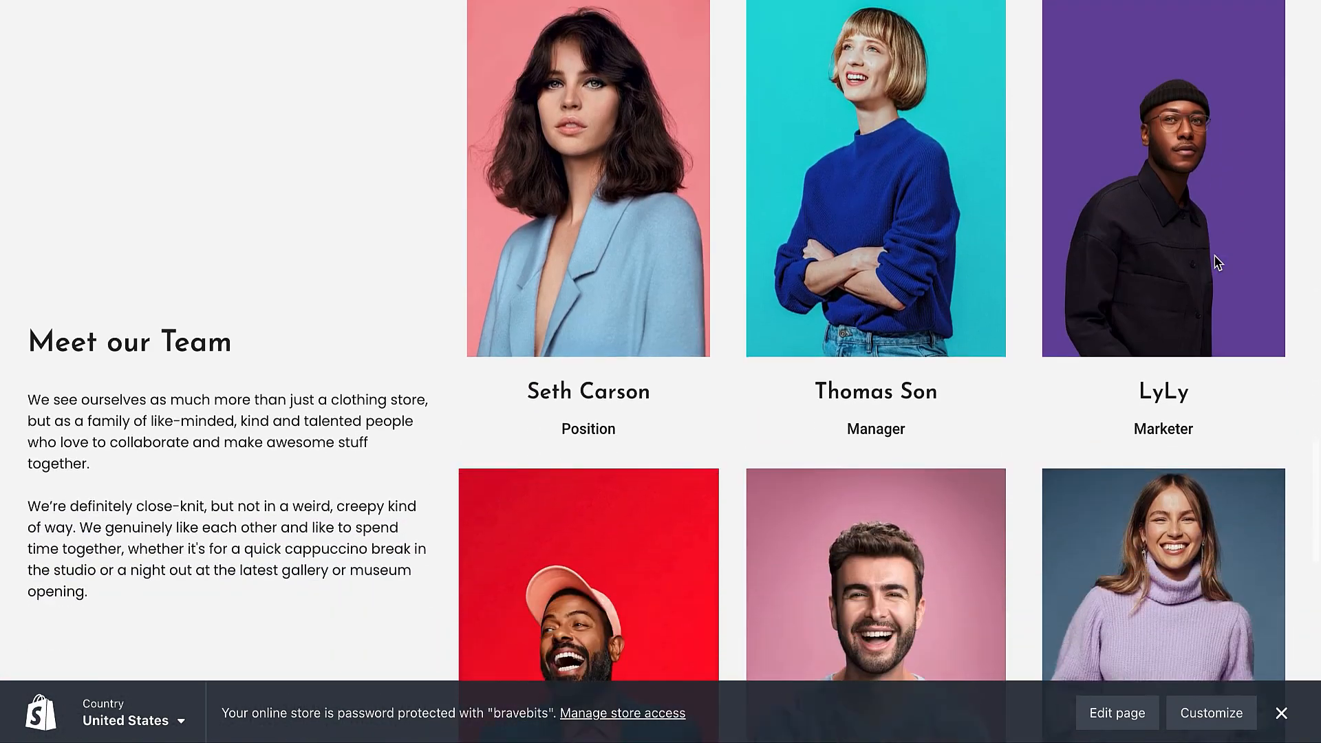
scroll(1215, 262, down, 3)
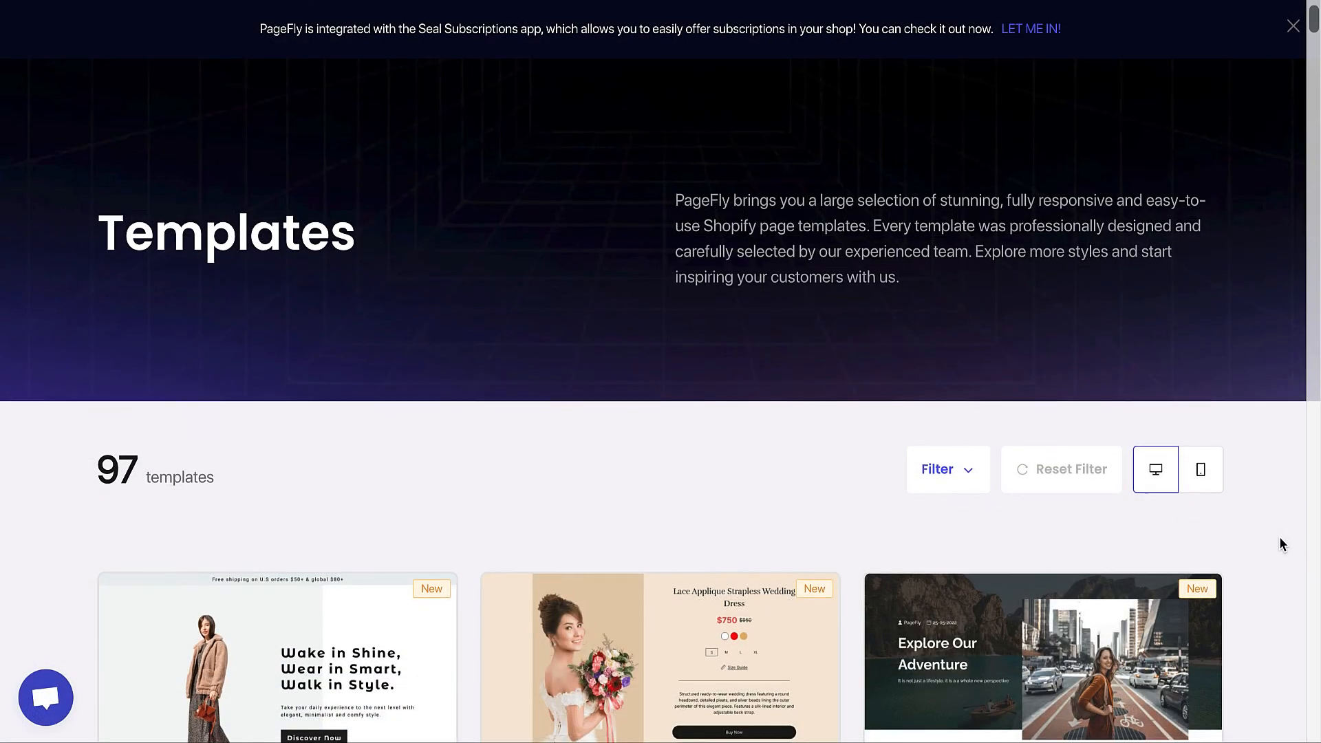
Browse the template gallery on the PageFly website and open the support chat.
scroll(1279, 538, down, 7)
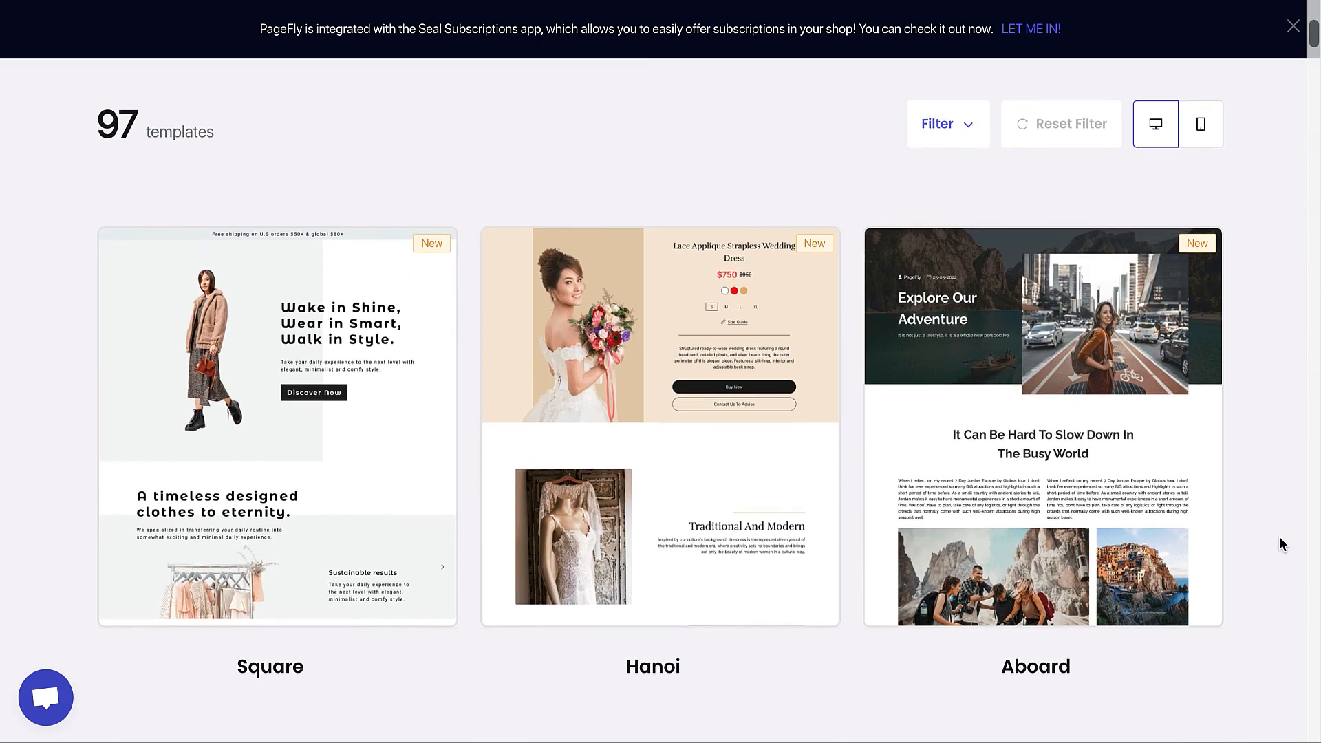
scroll(1281, 543, down, 6)
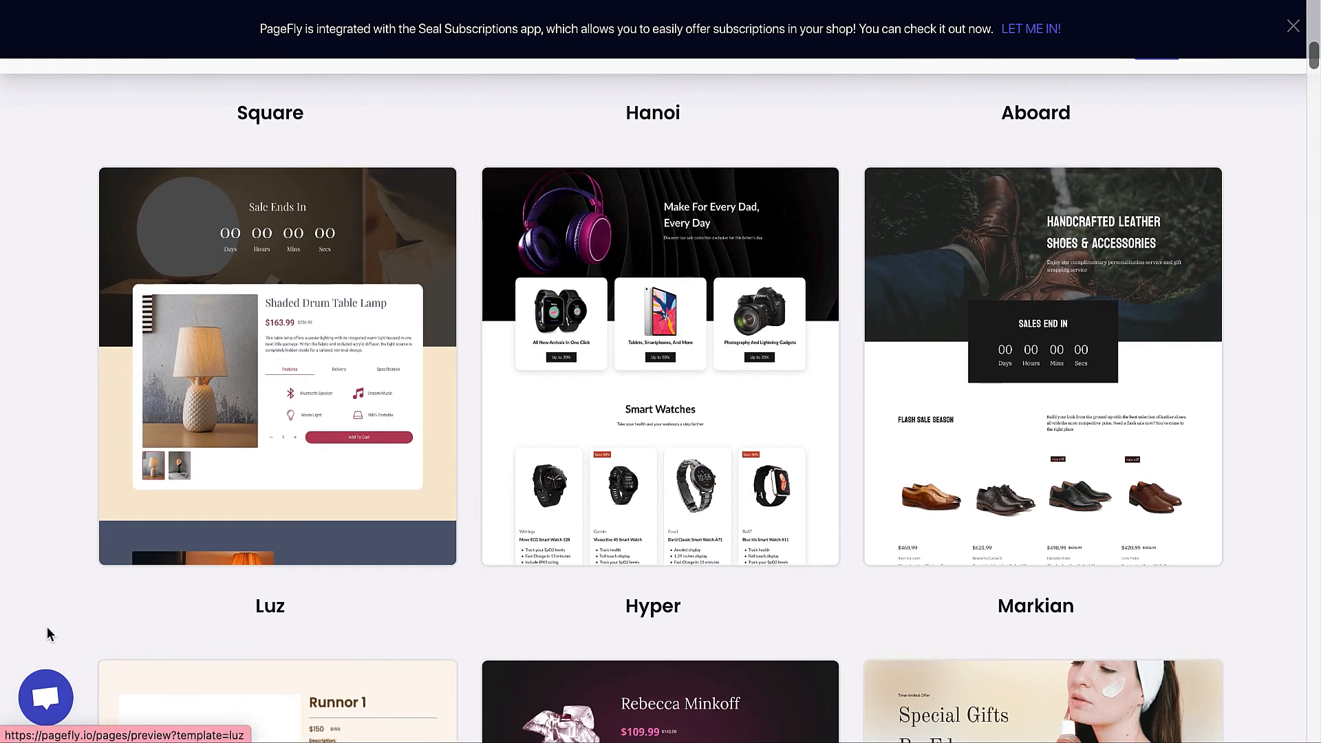
click(46, 696)
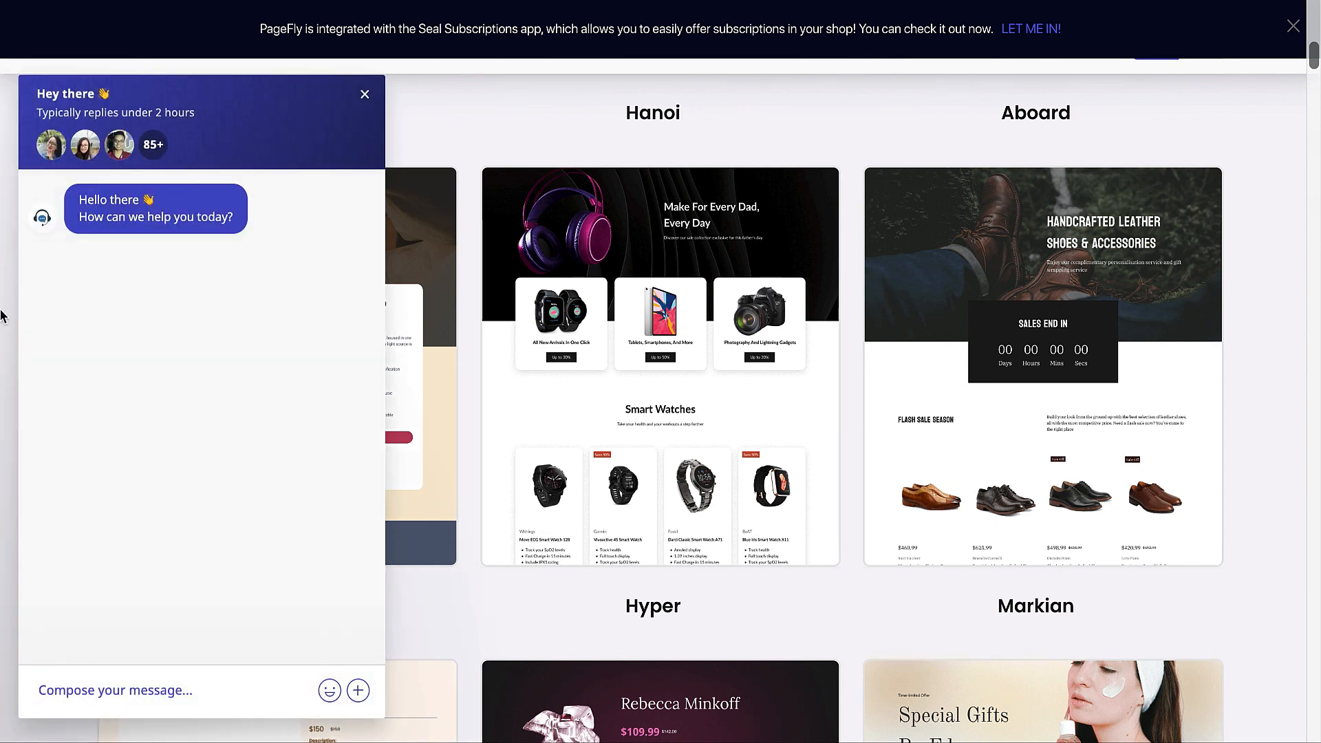